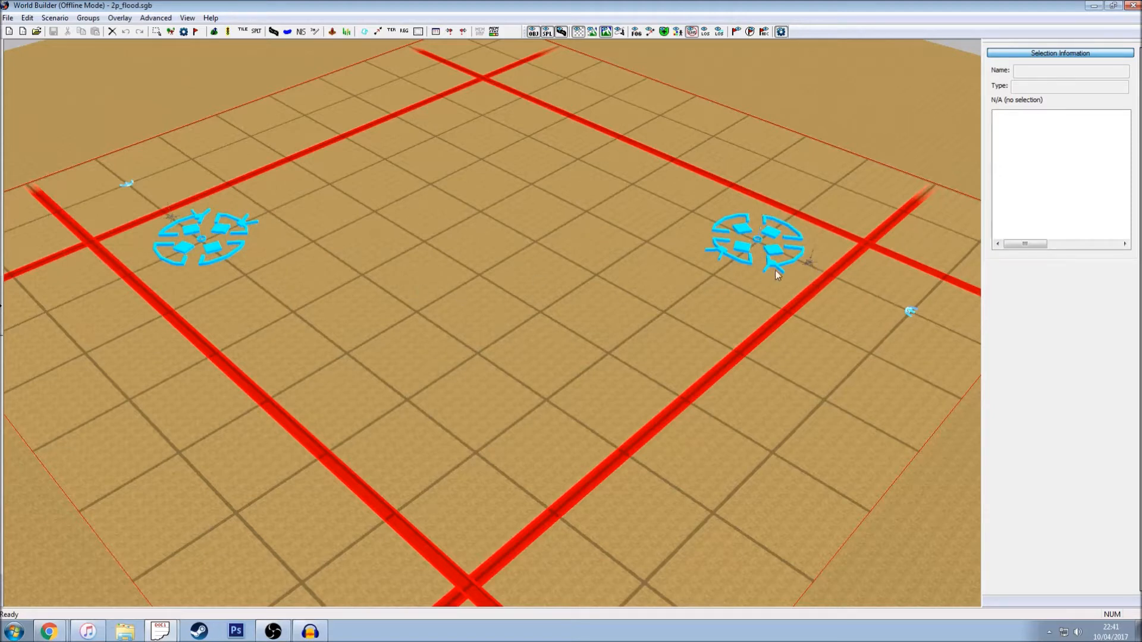
Step: View the map's territory sectors, and turn the terrain overlay off
click(390, 34)
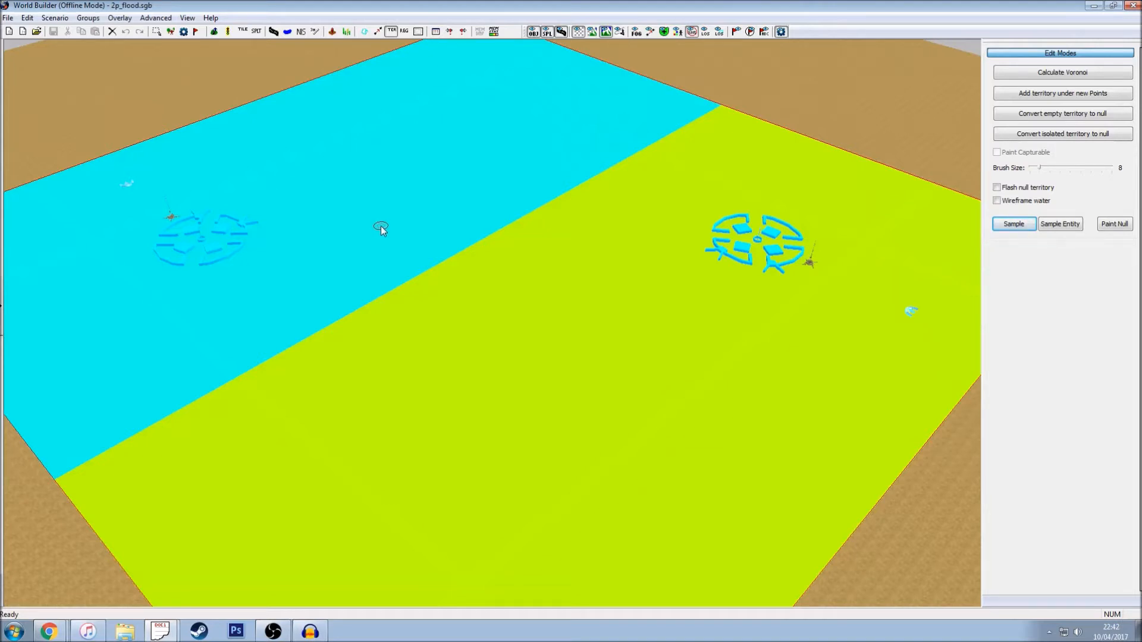
click(120, 18)
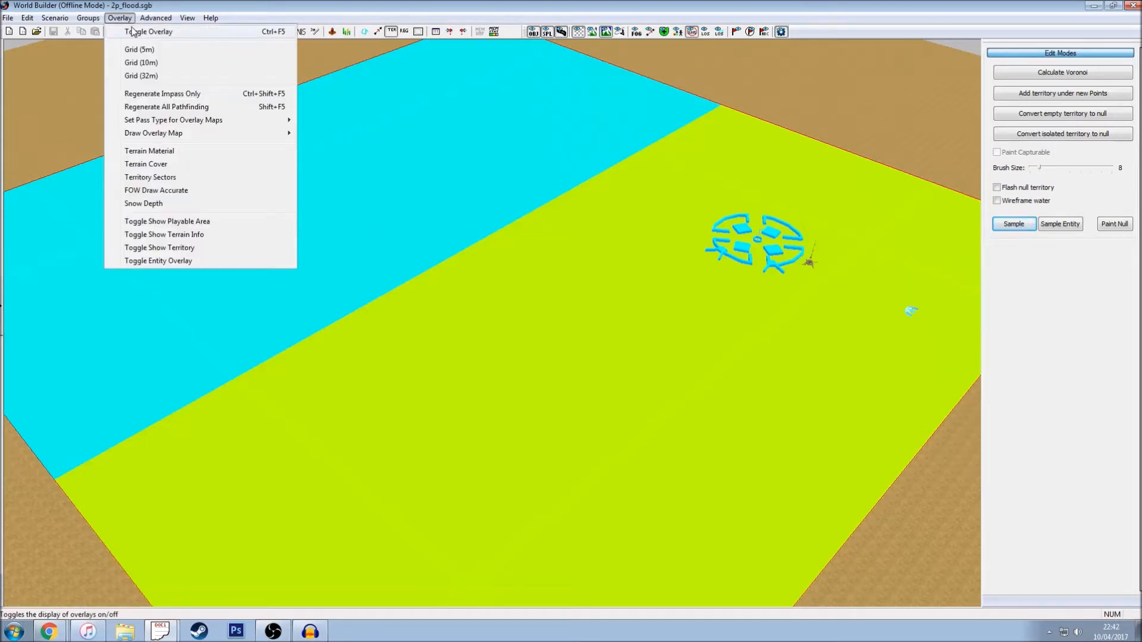
click(133, 31)
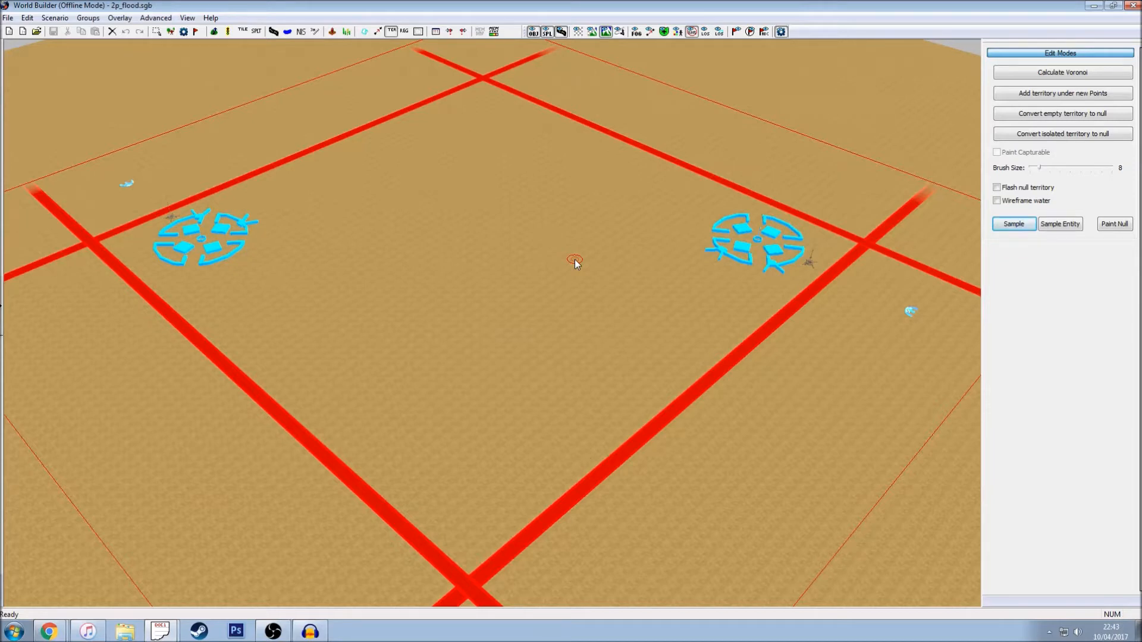
Step: Display the 32 m grid overlay over the entire terrain
click(170, 31)
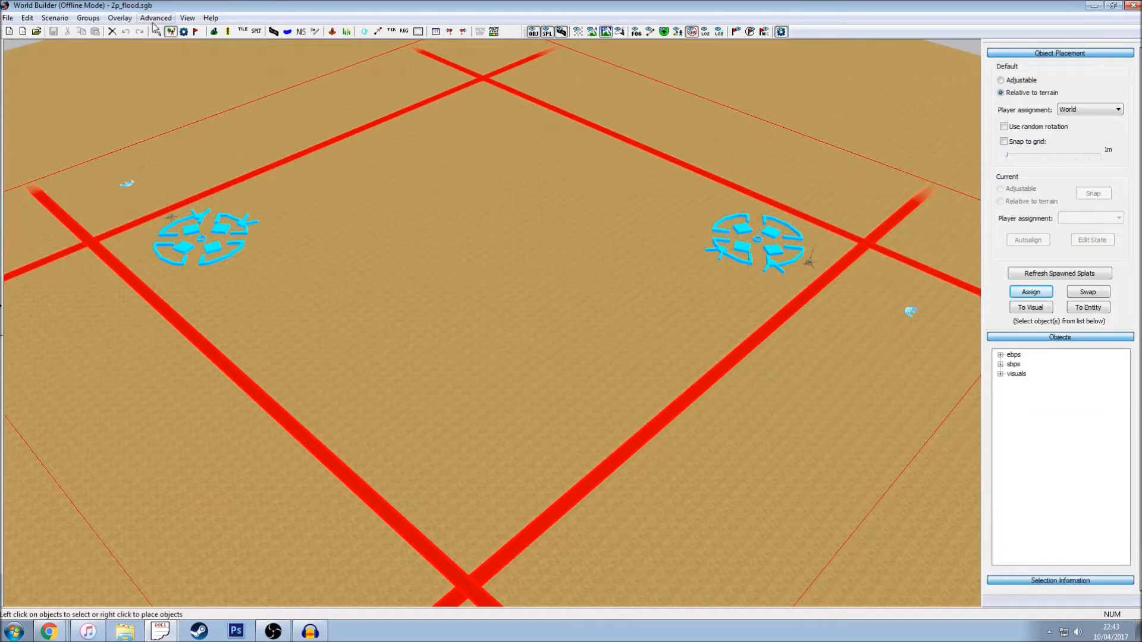
click(120, 17)
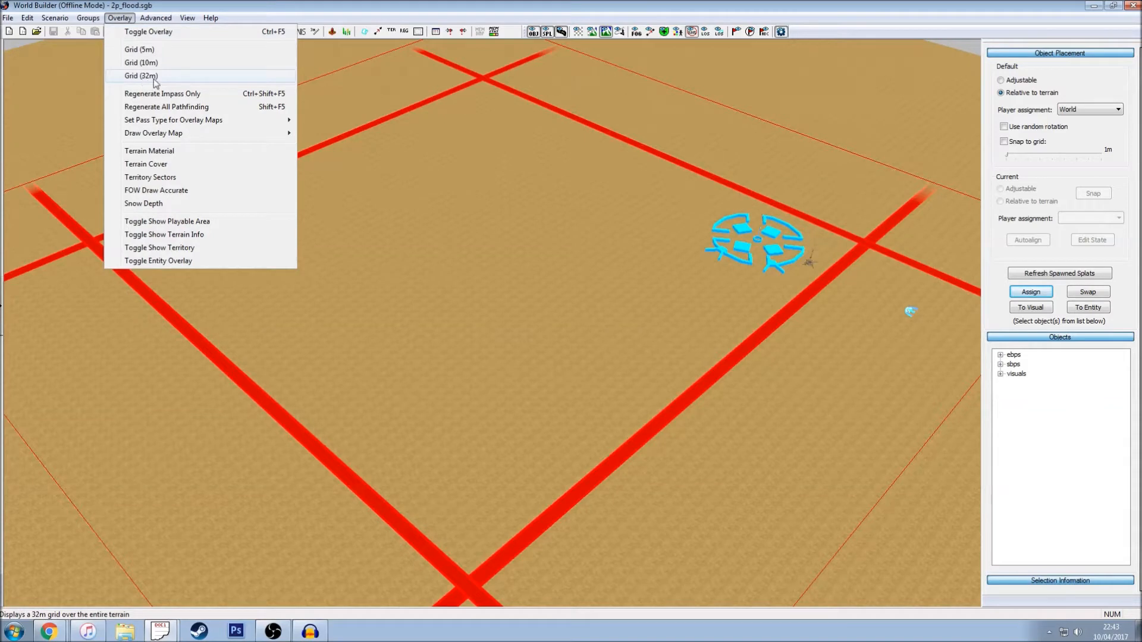
click(156, 77)
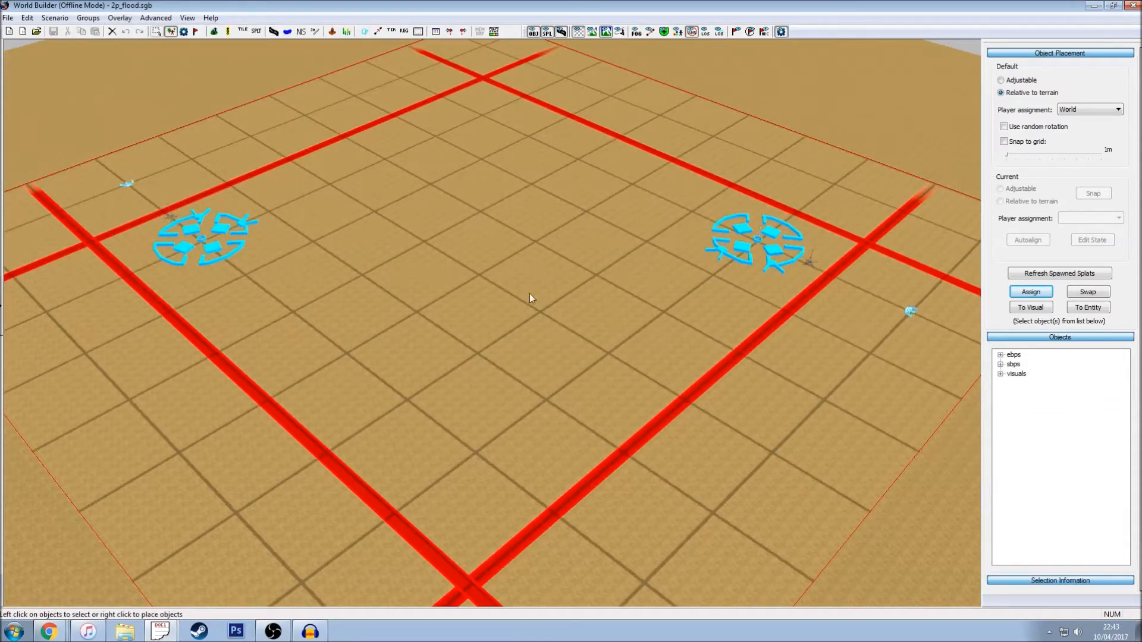
Step: Set up texture mode for splines and assign the dotted_line texture from the nm_ui folder
click(274, 32)
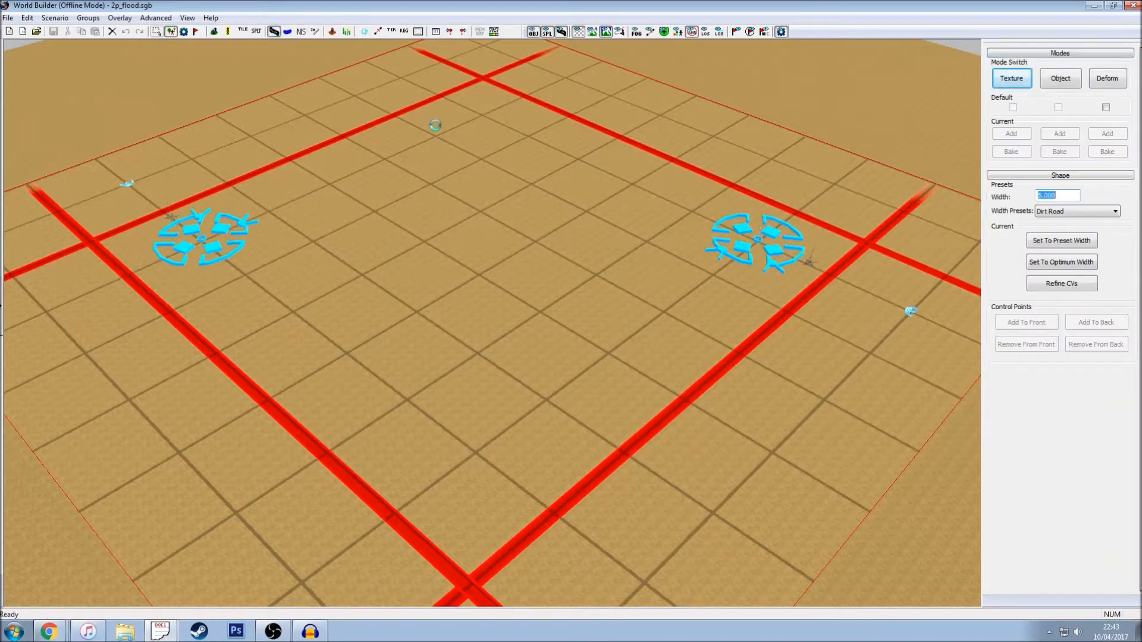
click(1017, 80)
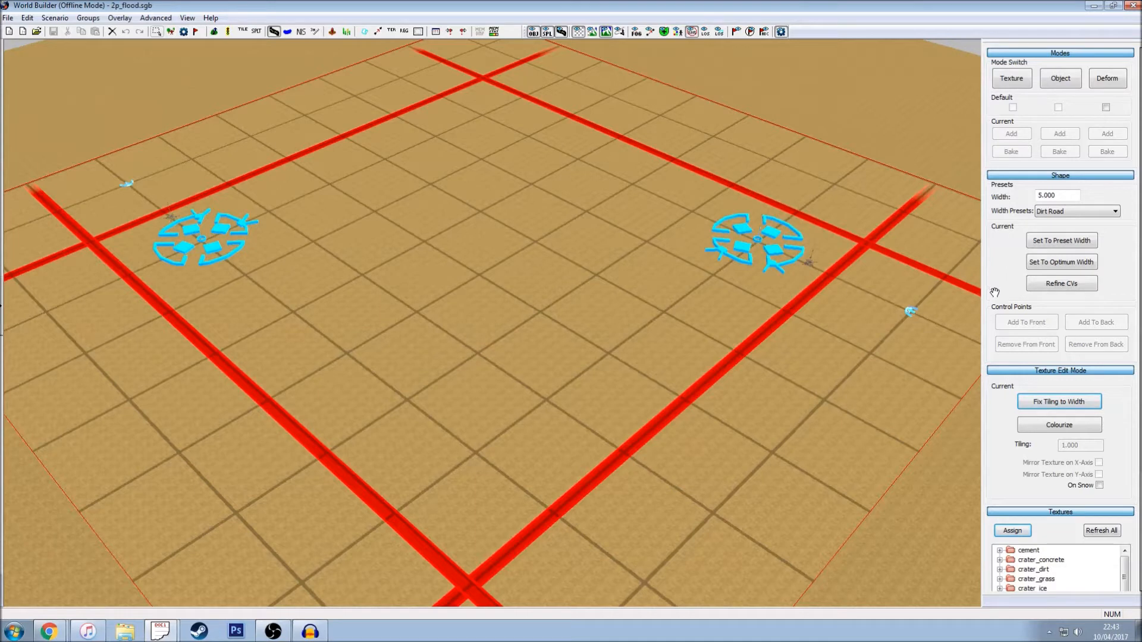
click(1016, 84)
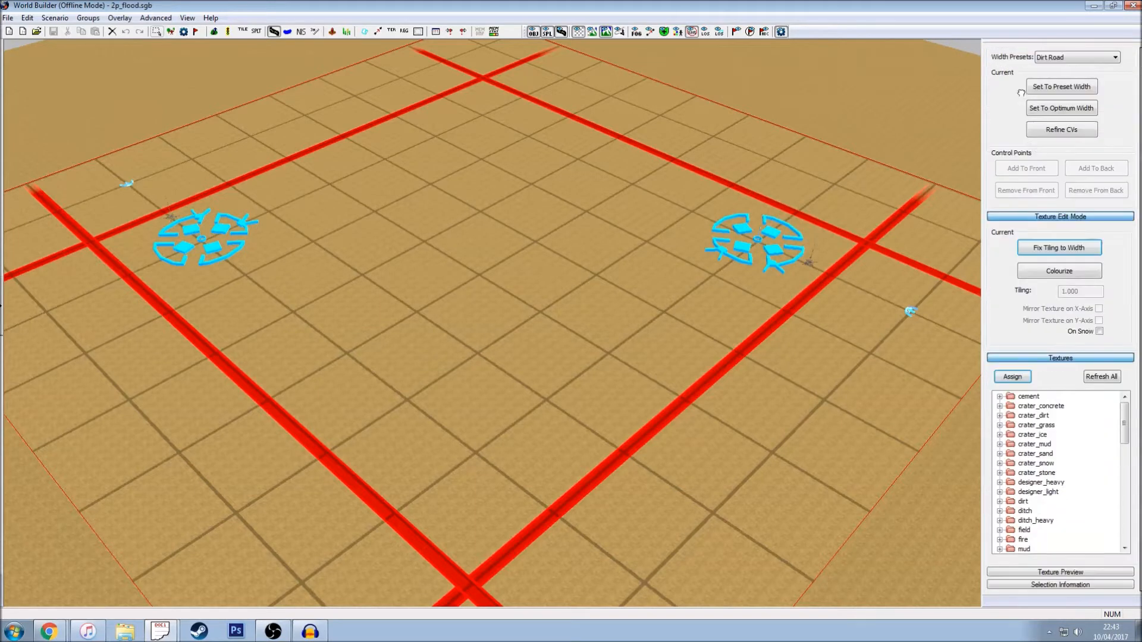
drag(1119, 415, 1132, 492)
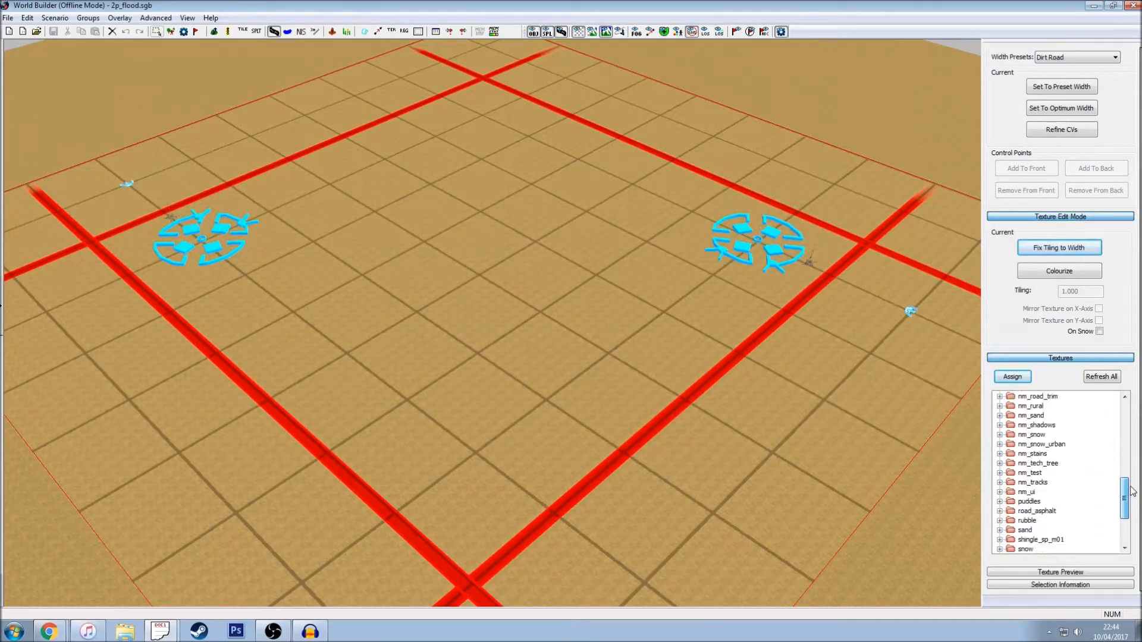
double_click(1008, 493)
click(1050, 444)
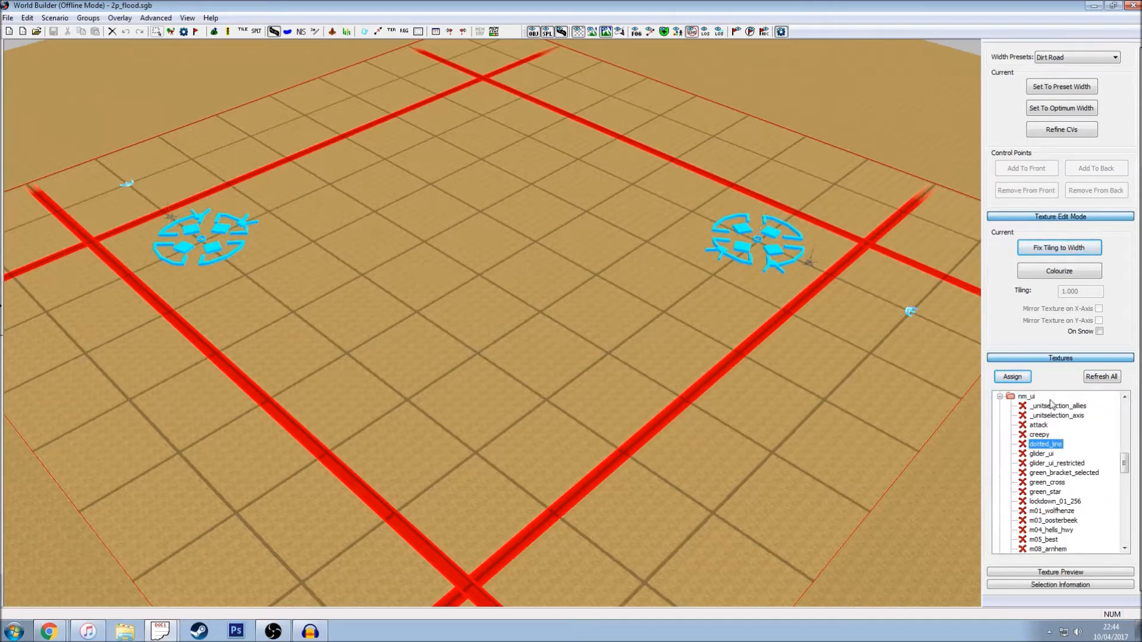
click(1011, 379)
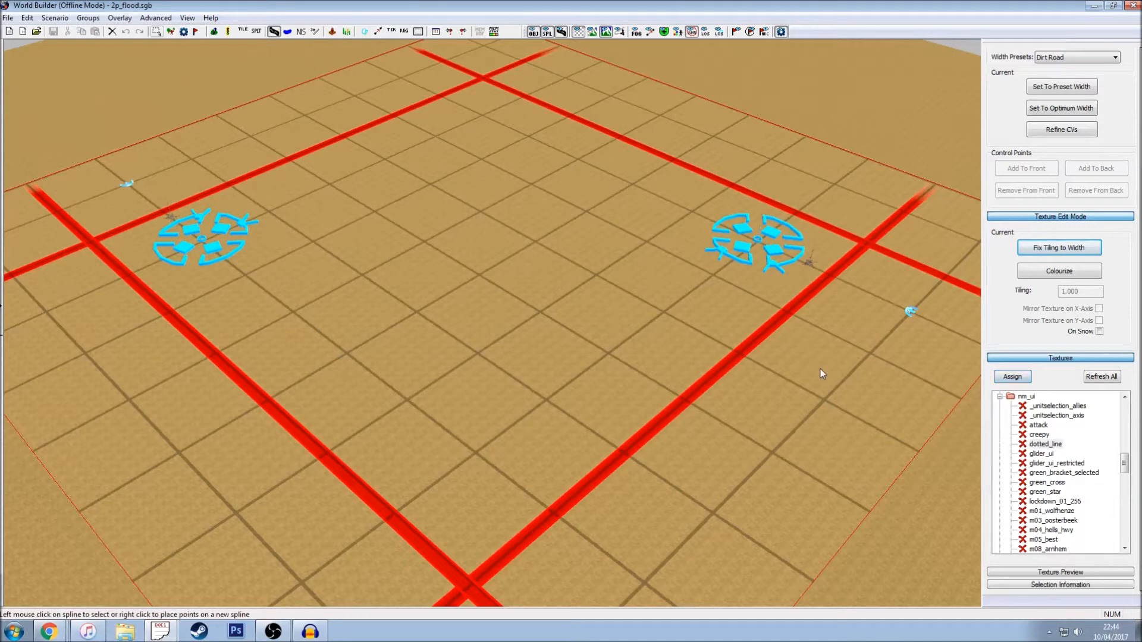
Step: Draw a dotted spline curving around the inner side of the right-hand base, ending at the red boundary lines
click(766, 325)
middle_drag(786, 338, 751, 369)
right_click(746, 367)
right_click(632, 308)
key(Return)
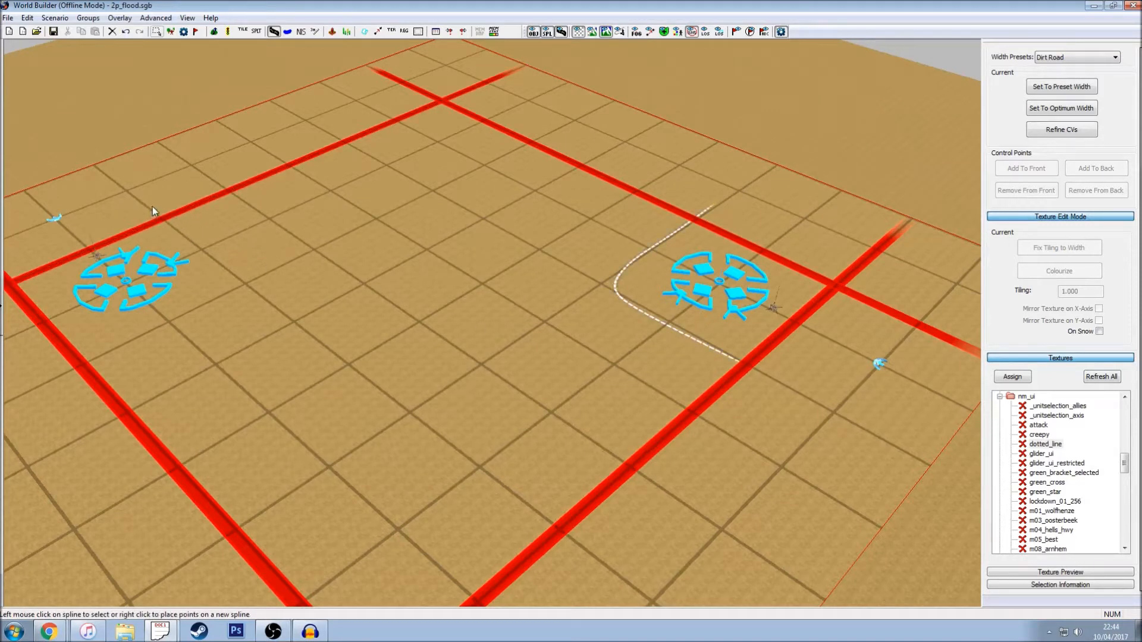
Step: Draw a matching dotted spline around the inner side of the left-hand base
right_click(148, 206)
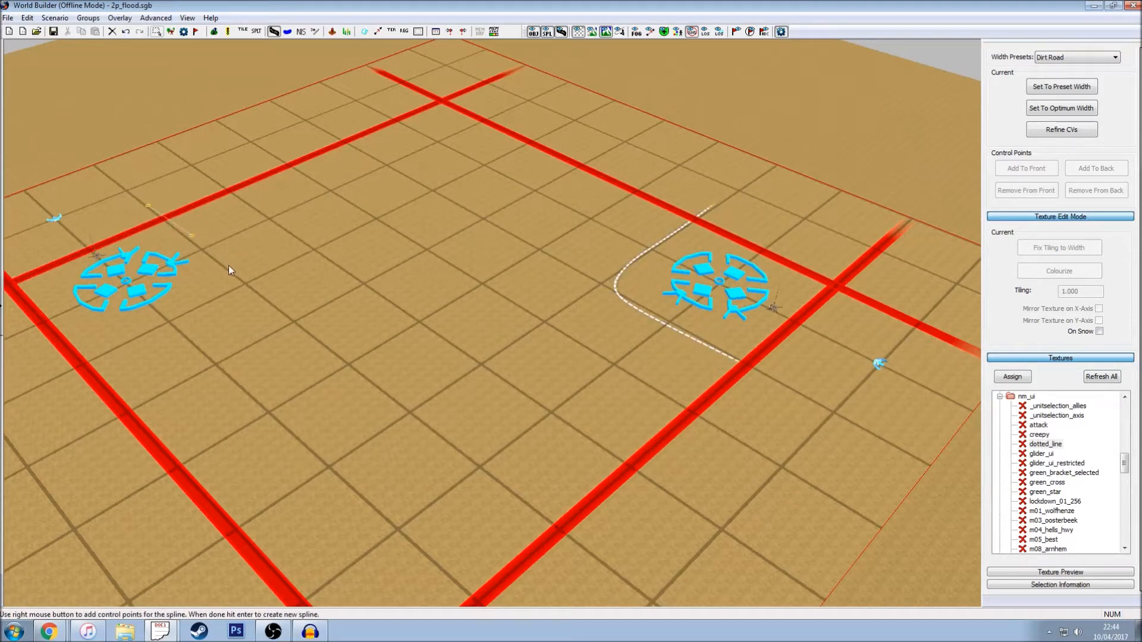
right_click(56, 384)
key(Return)
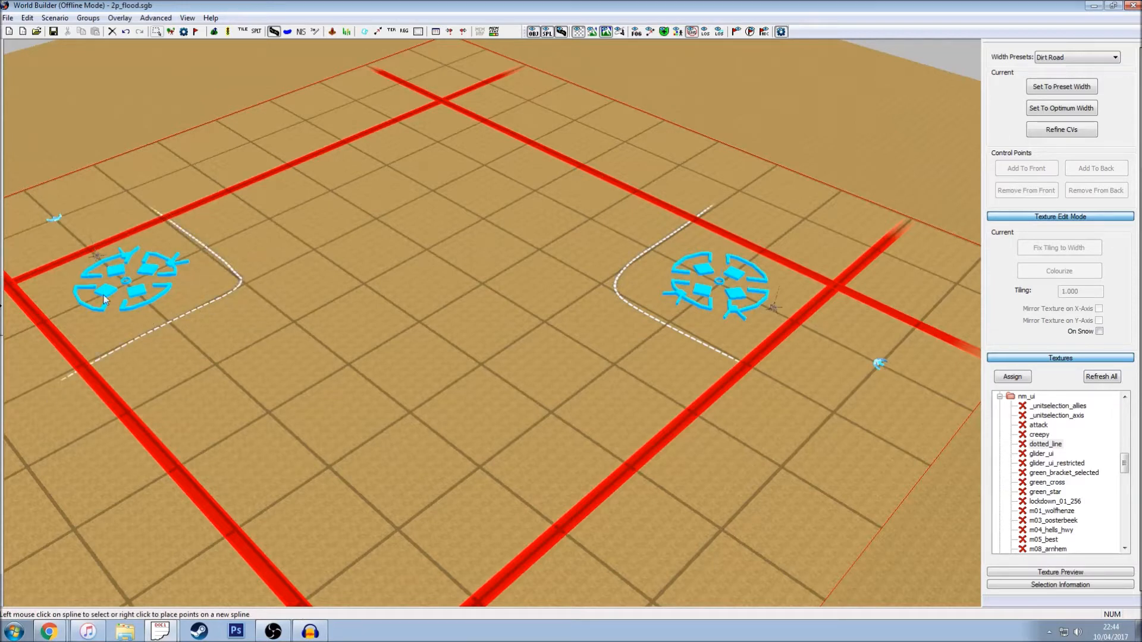
Step: Draw a V-shaped dotted spline across the far corner of the playable area, between the two red boundary lines
middle_drag(409, 384, 199, 260)
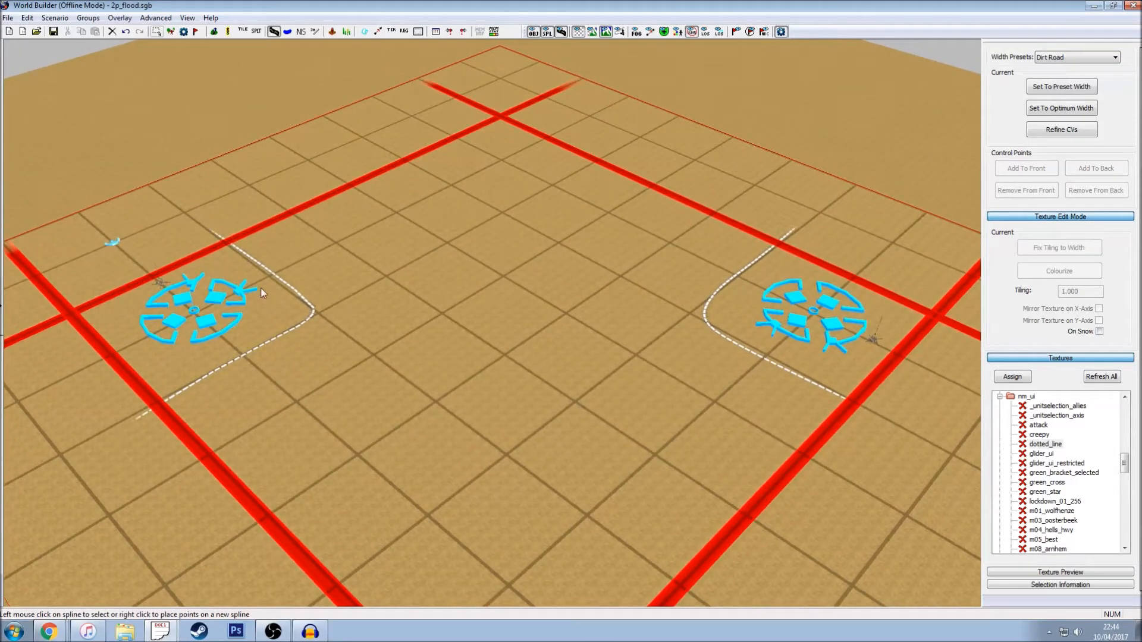
key(Right)
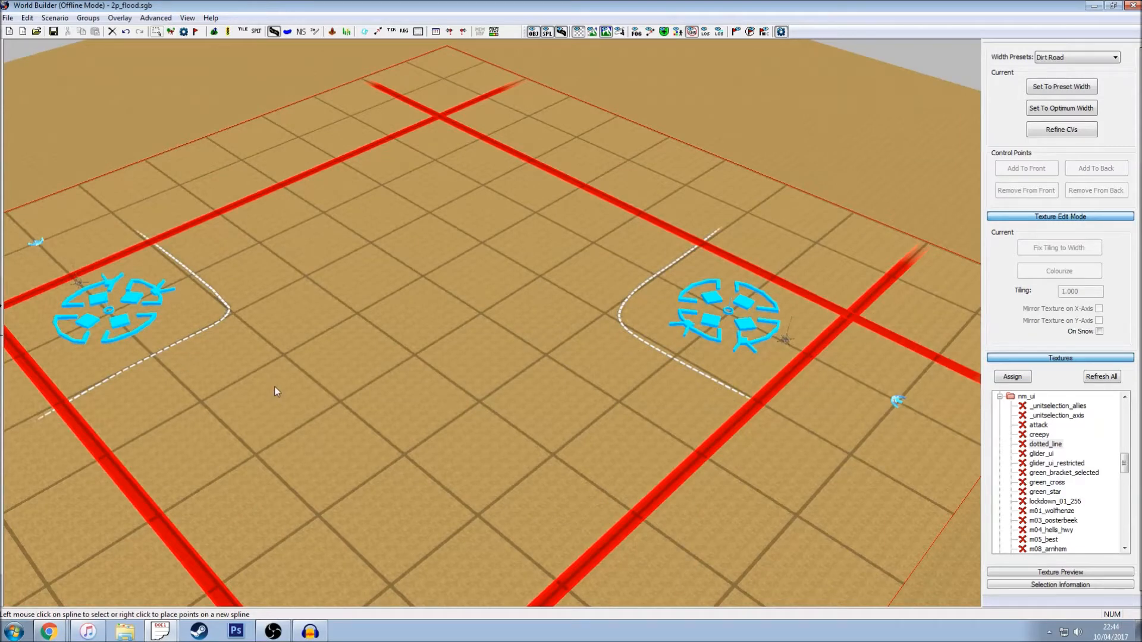
key(Left)
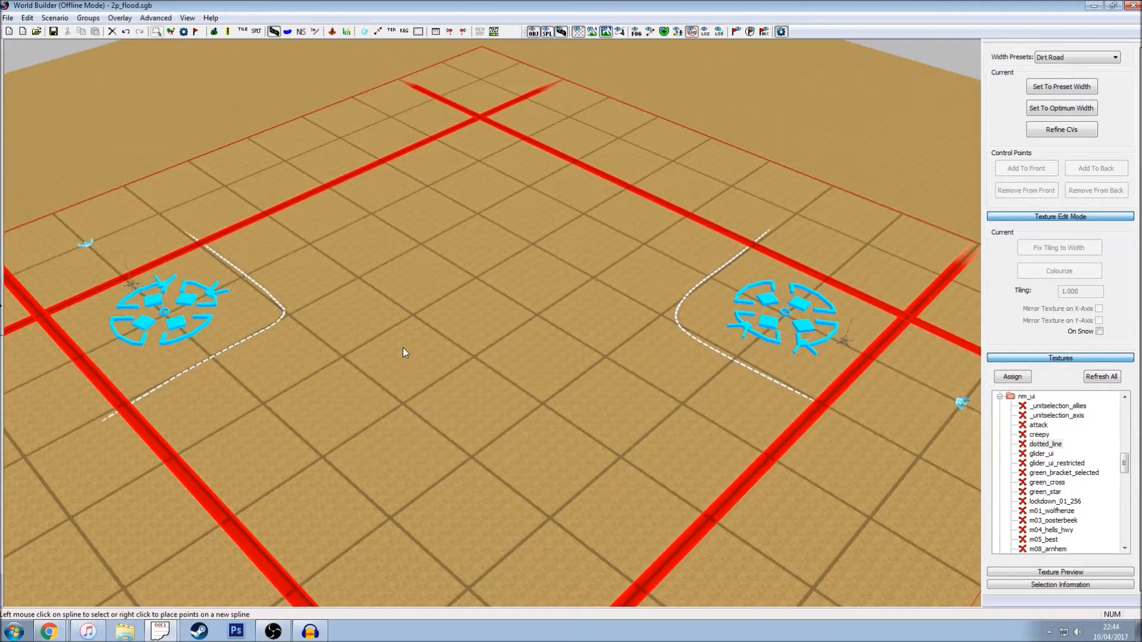
key(Up)
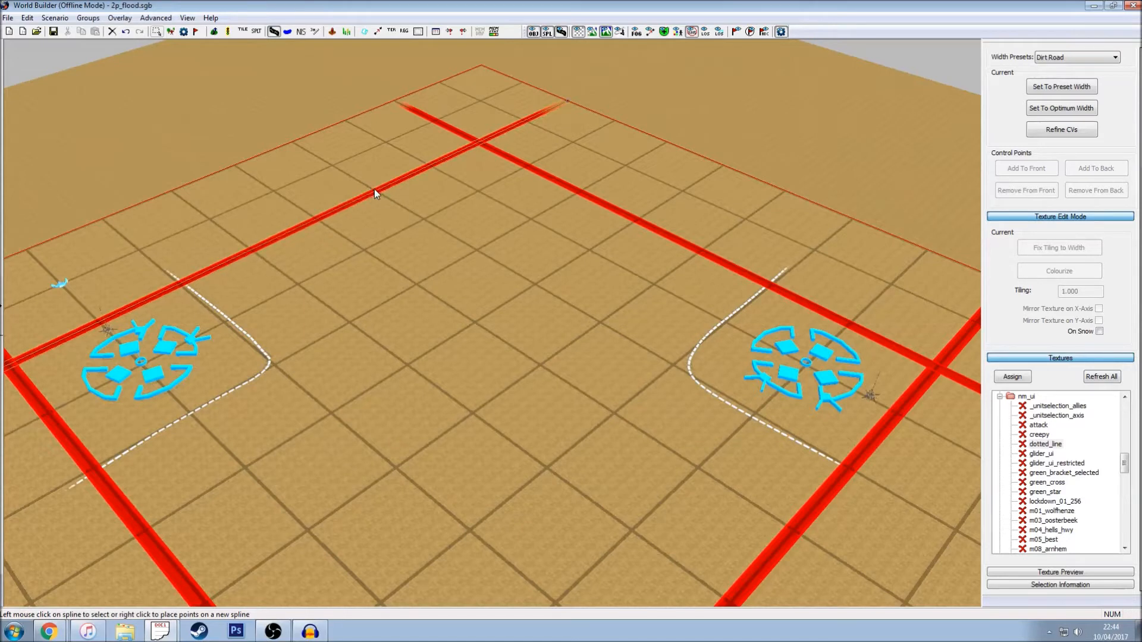
right_click(374, 190)
right_click(461, 243)
right_click(508, 233)
right_click(558, 203)
right_click(611, 173)
key(Return)
Step: Draw a dotted spline across the near corner of the playable area, peaking toward the map centre
key(Down)
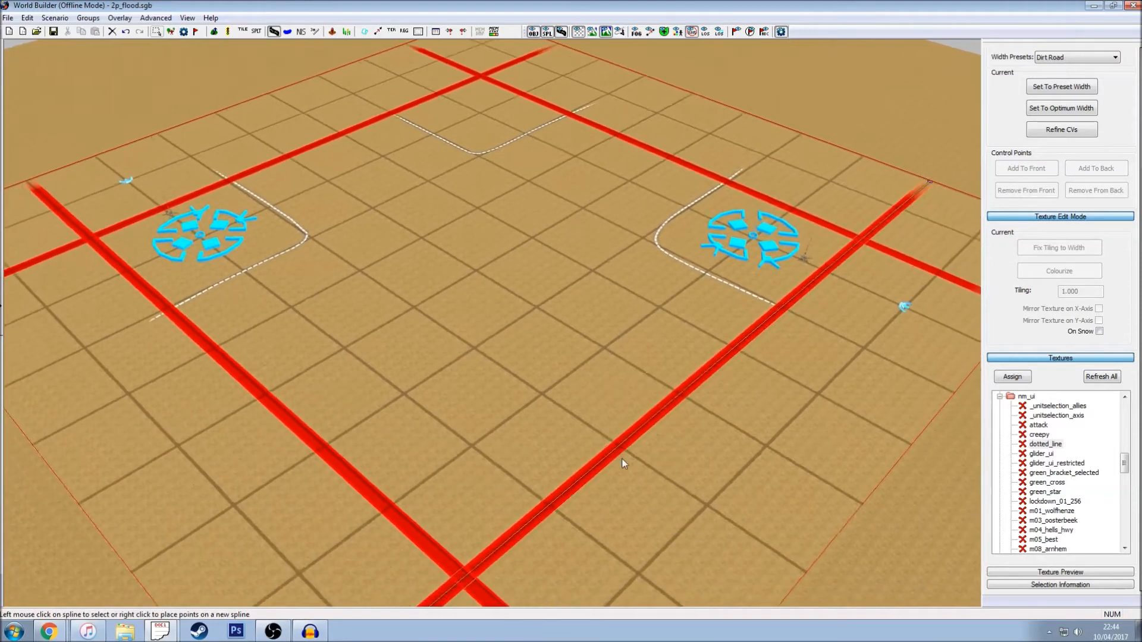
key(Down)
right_click(630, 434)
right_click(574, 395)
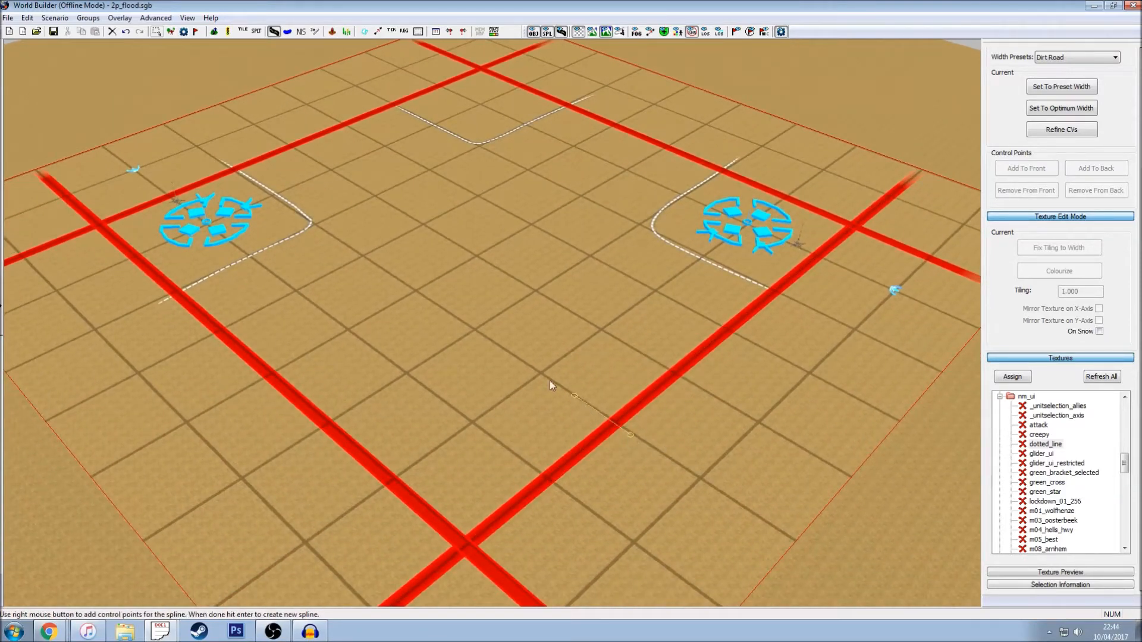
right_click(339, 415)
right_click(287, 451)
key(Return)
Step: Draw a closed diamond-shaped dotted spline, about two grid squares across, around the centre of the map
key(Up)
key(Up)
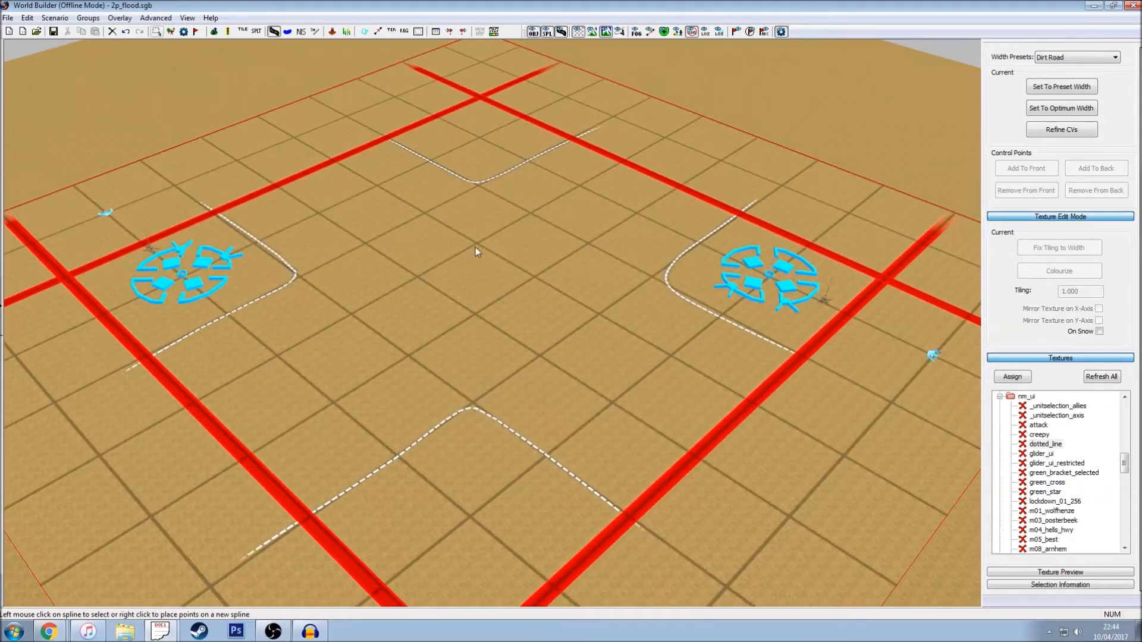
right_click(477, 244)
right_click(455, 256)
right_click(416, 270)
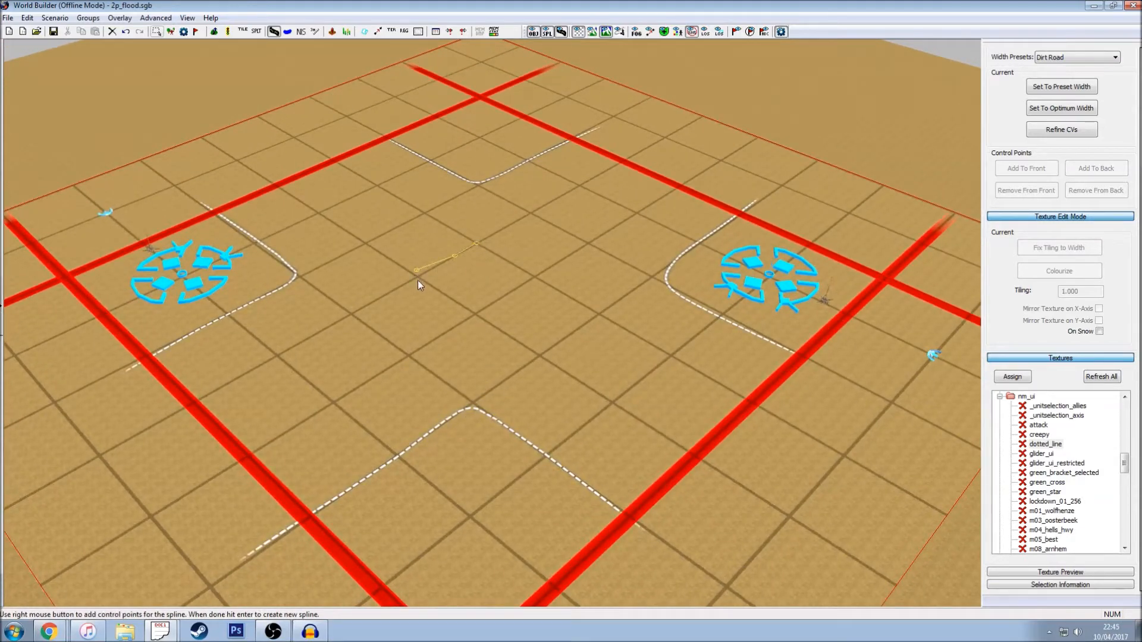
right_click(524, 287)
right_click(539, 279)
key(Return)
click(522, 270)
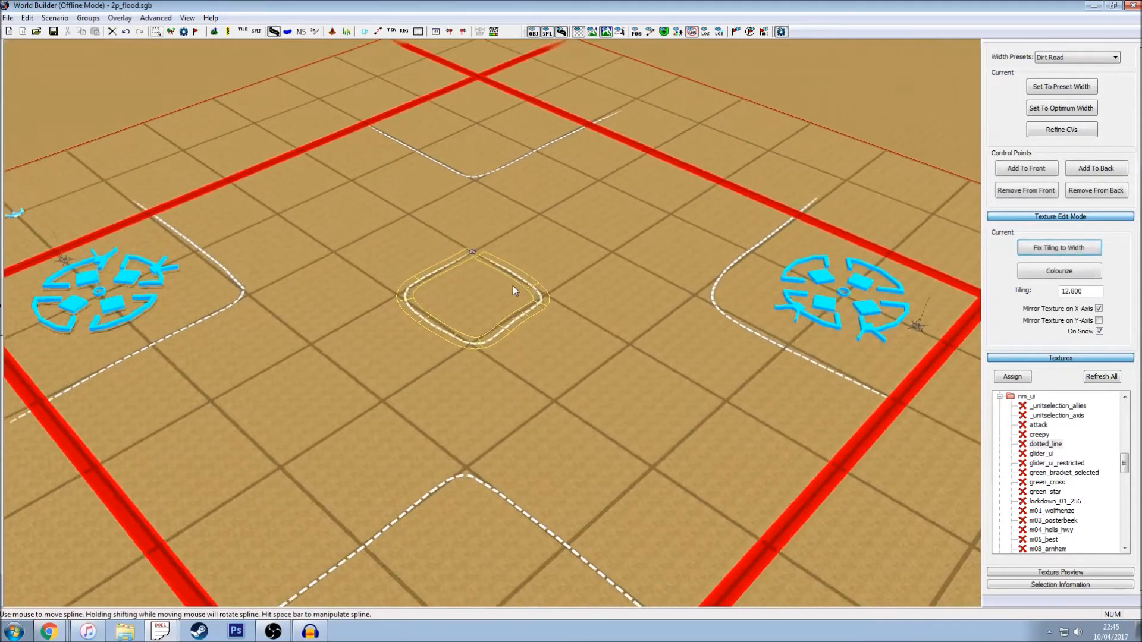
scroll(473, 255, up, 3)
click(491, 255)
Step: Connect the central loop to the far-corner and near-corner outlines with straight dotted splines
scroll(477, 241, up, 2)
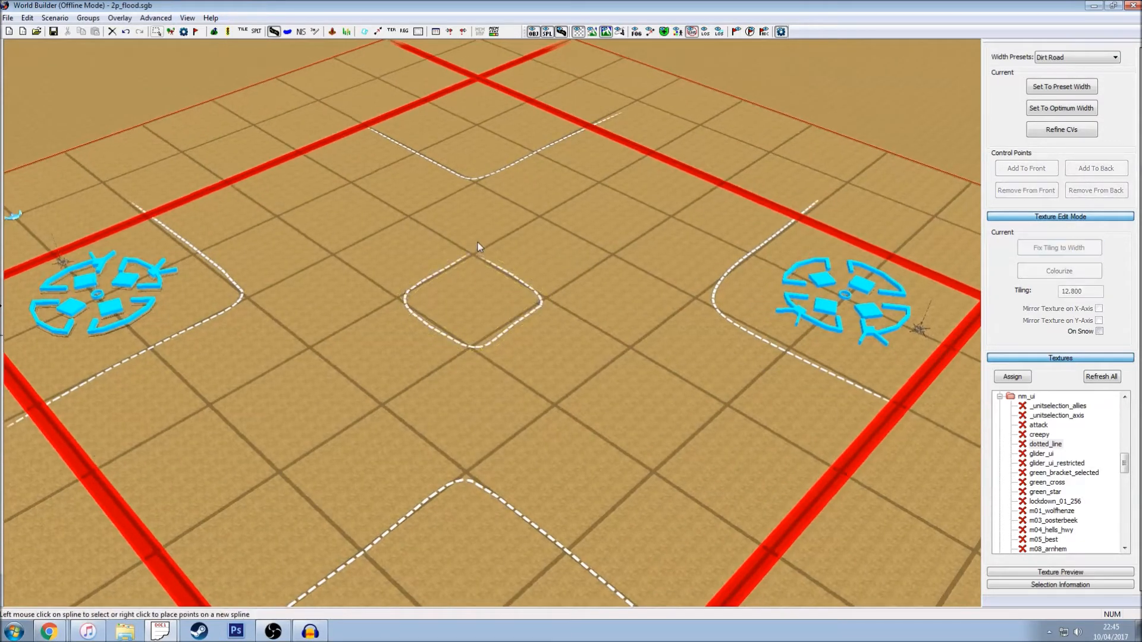
right_click(469, 191)
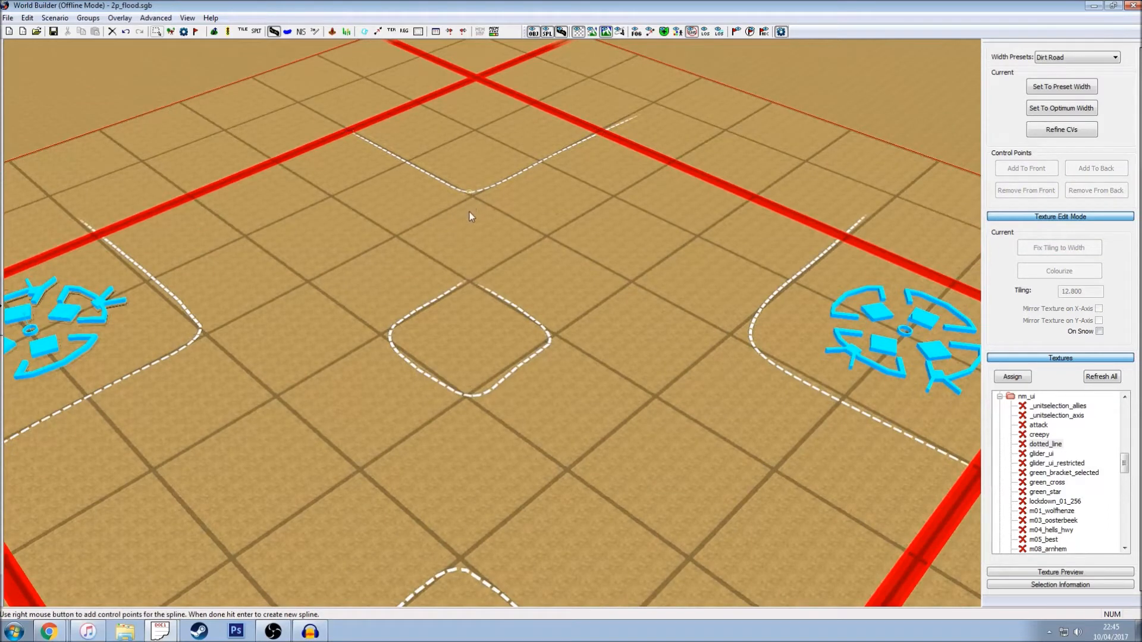
right_click(470, 281)
key(Return)
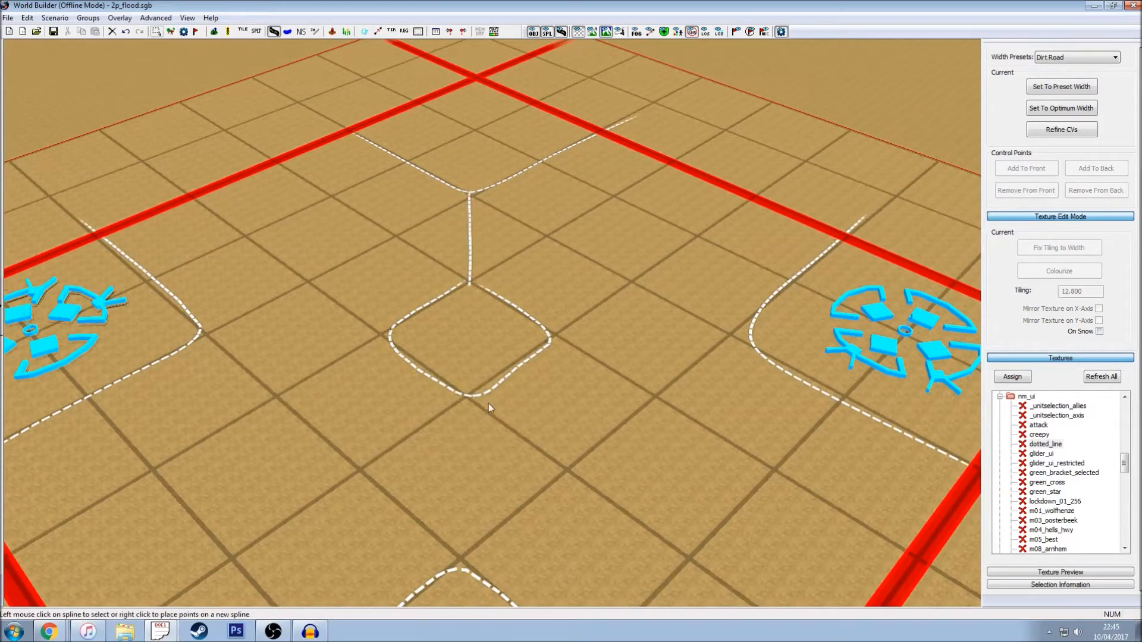
scroll(490, 401, down, 2)
right_click(463, 494)
key(Return)
scroll(592, 497, down, 2)
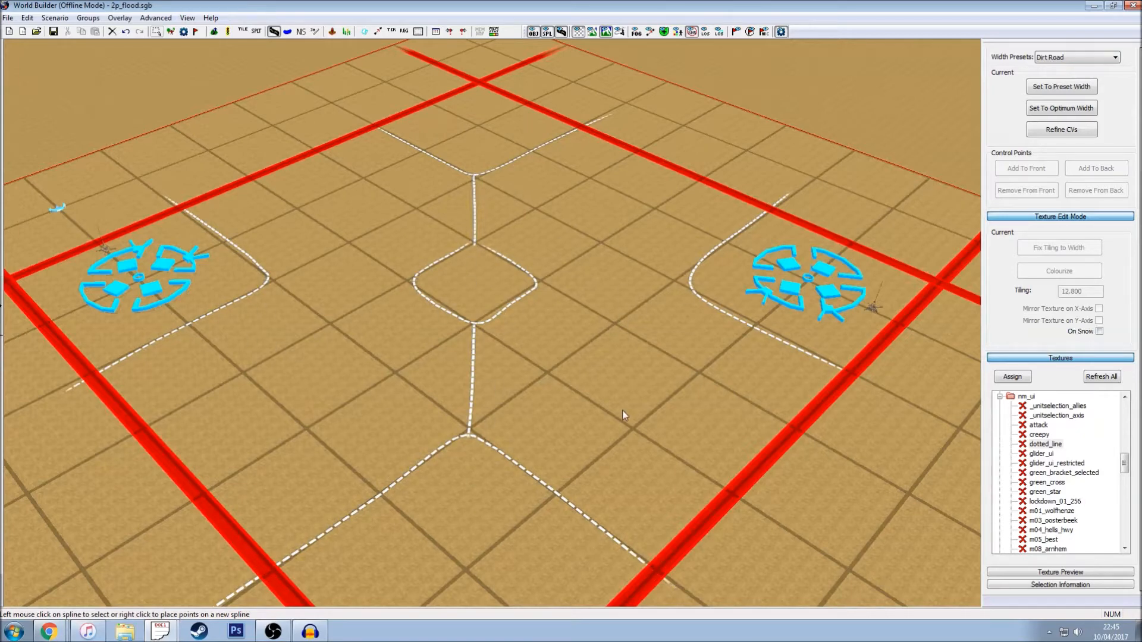
Step: Draw a dotted spline from the red boundary beyond the right-hand base to the central loop's right corner
key(Right)
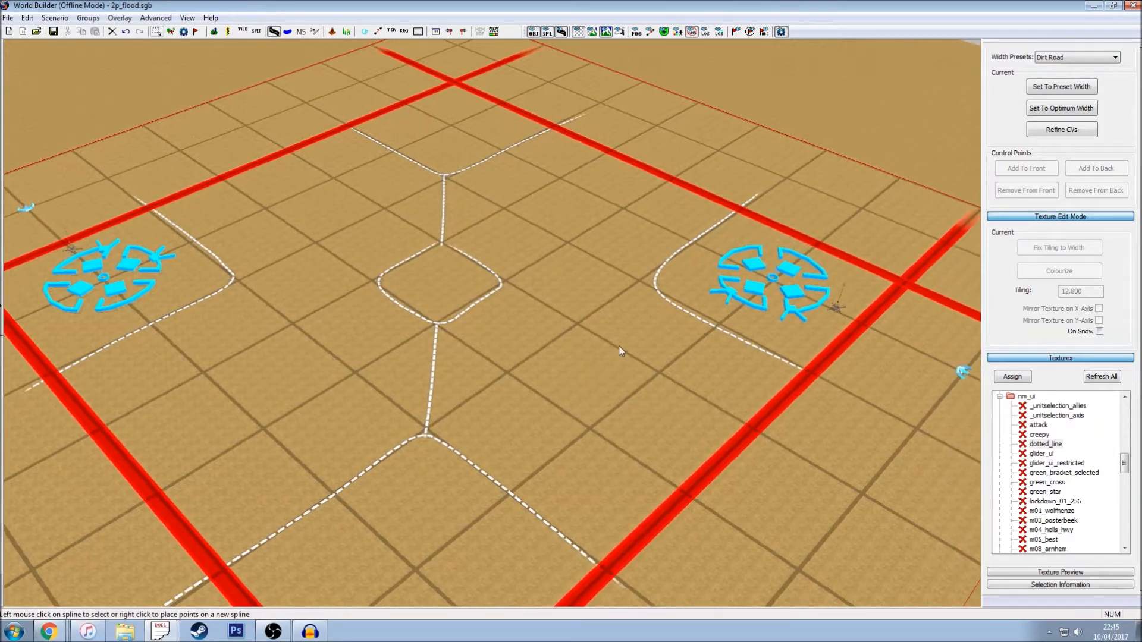
scroll(618, 346, up, 1)
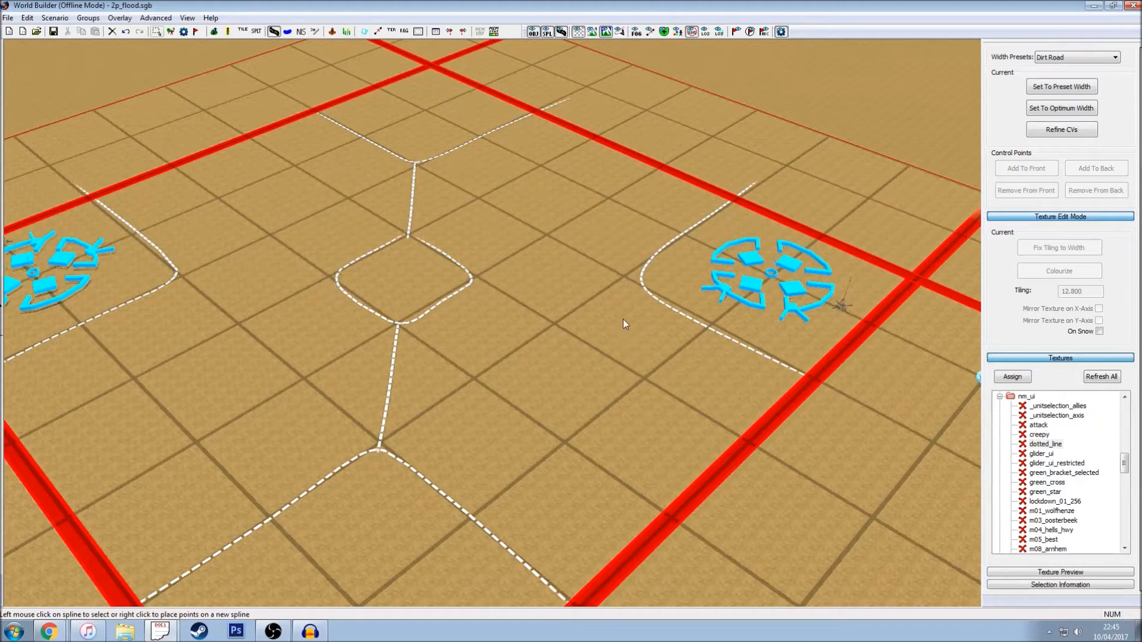
scroll(630, 291, up, 3)
right_click(680, 181)
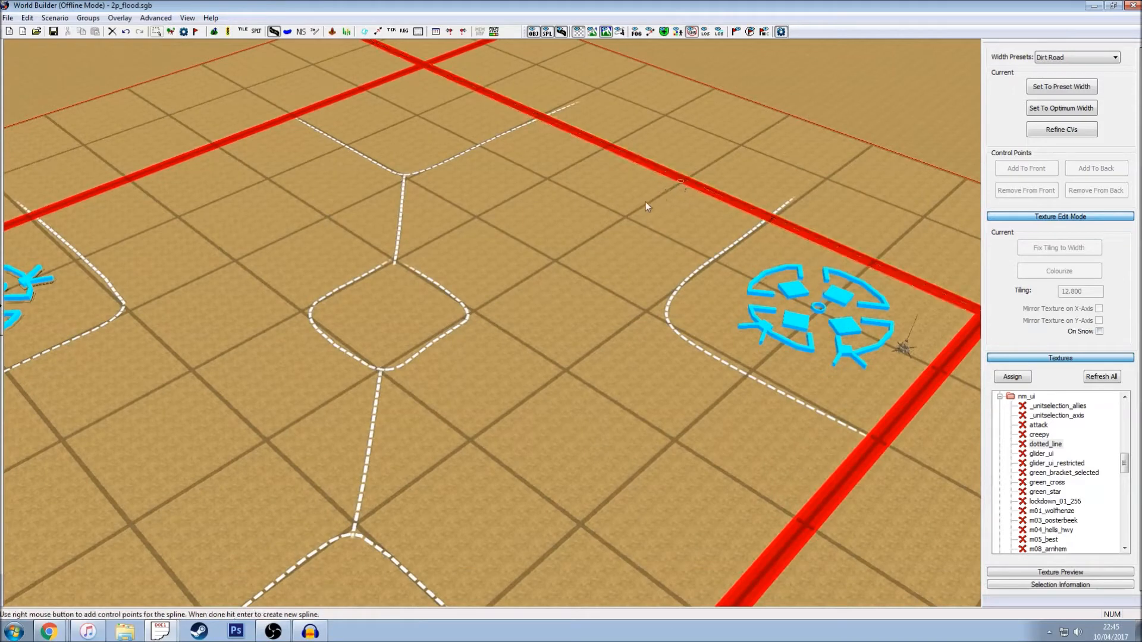
right_click(578, 241)
right_click(529, 272)
key(Return)
Step: Draw a dotted spline from the central loop's right corner along the grid to the near right-hand red boundary
scroll(531, 370, down, 2)
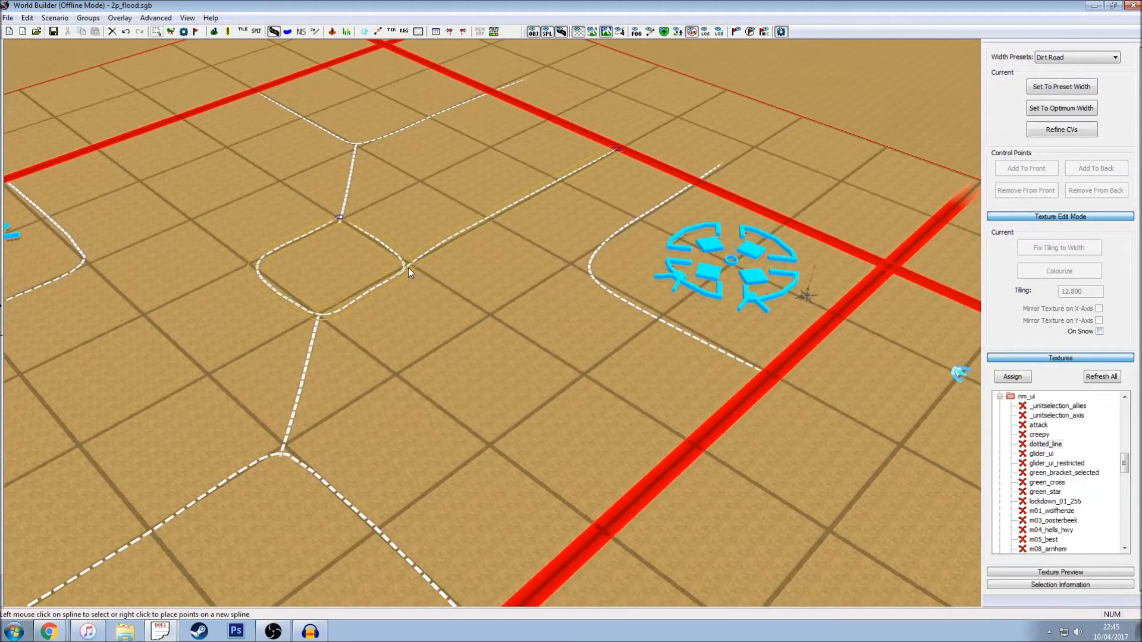
right_click(412, 272)
right_click(463, 298)
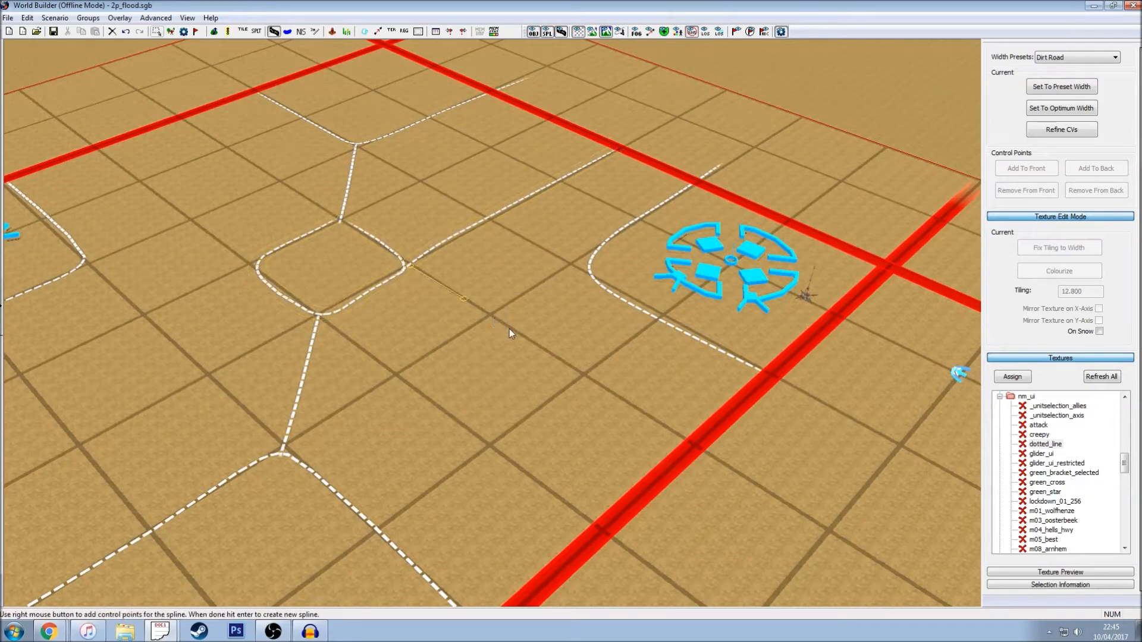
right_click(527, 338)
key(Return)
Step: Draw a short dotted spline linking the right-hand base outline to the lane beyond it
scroll(616, 327, up, 2)
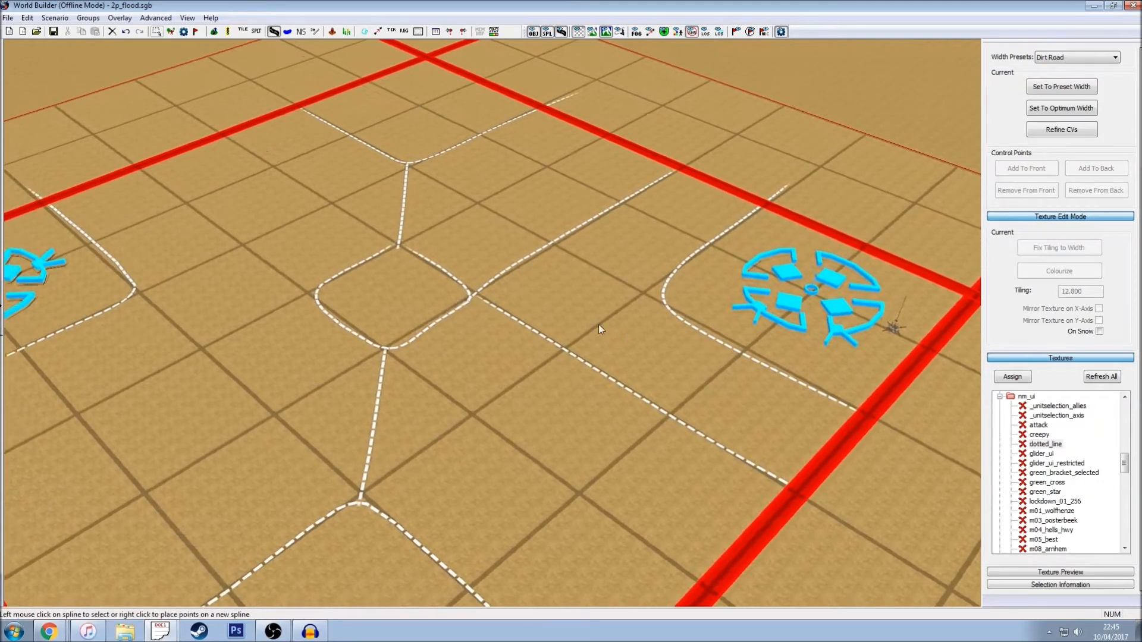
right_click(670, 319)
right_click(558, 258)
key(Return)
key(Left)
key(Right)
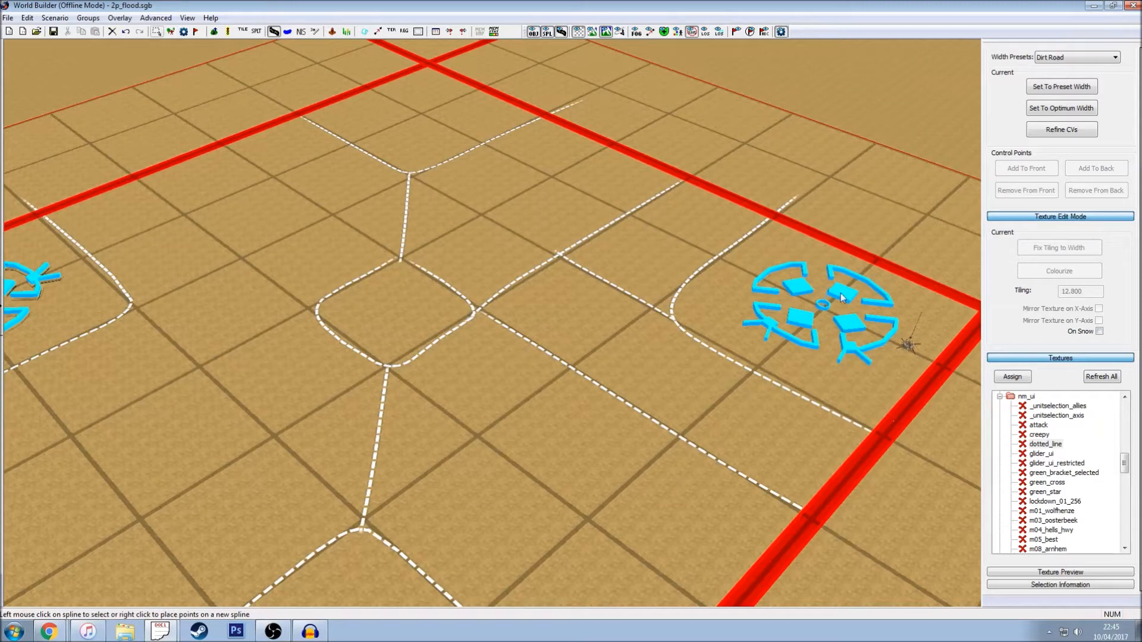
Step: Draw a dotted spline from the red boundary beyond the left-hand base to the central loop's left corner
key(Left)
right_click(256, 171)
right_click(321, 218)
right_click(468, 308)
key(Return)
Step: Draw a dotted spline from the central loop's left corner along the grid to the near left-hand red boundary
right_click(467, 308)
right_click(368, 353)
right_click(289, 418)
right_click(126, 512)
key(Return)
Step: Draw a short dotted spline linking the left-hand base outline to the lane beyond it
right_click(321, 291)
right_click(283, 308)
key(Return)
Step: Examine the base outlines, central loop and lanes across the whole map for gaps in the layout
key(Down)
key(Right)
key(Up)
key(Right)
scroll(532, 355, up, 3)
scroll(554, 340, down, 4)
key(Left)
key(Down)
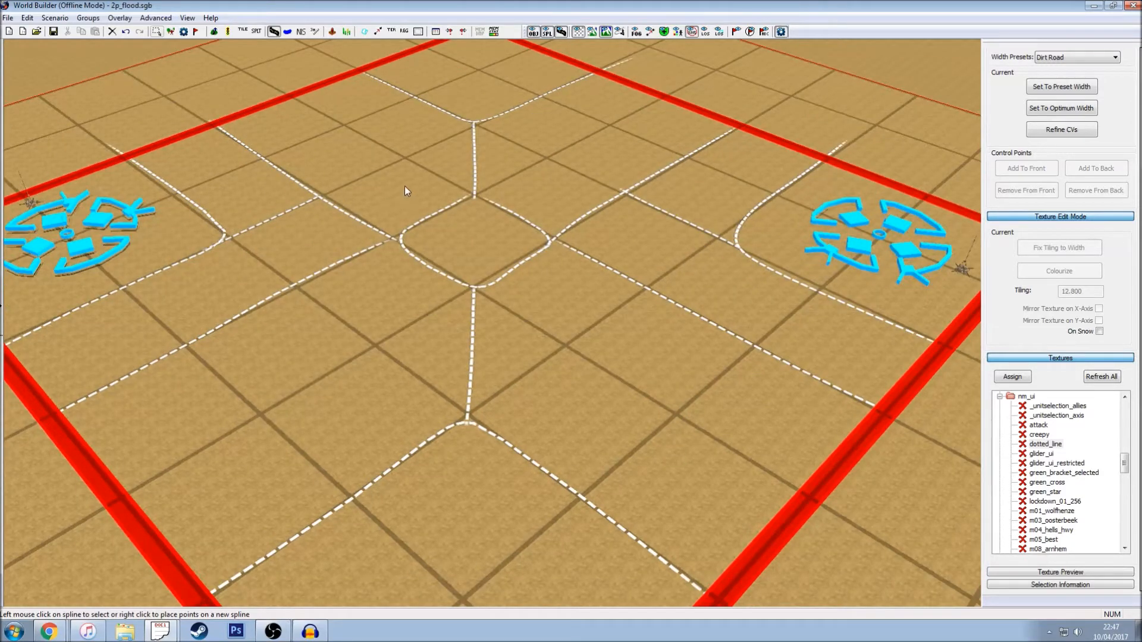
Step: Draw dotted splines from the near left-hand and right-hand lanes to the tip of the near-corner outline
scroll(397, 179, up, 1)
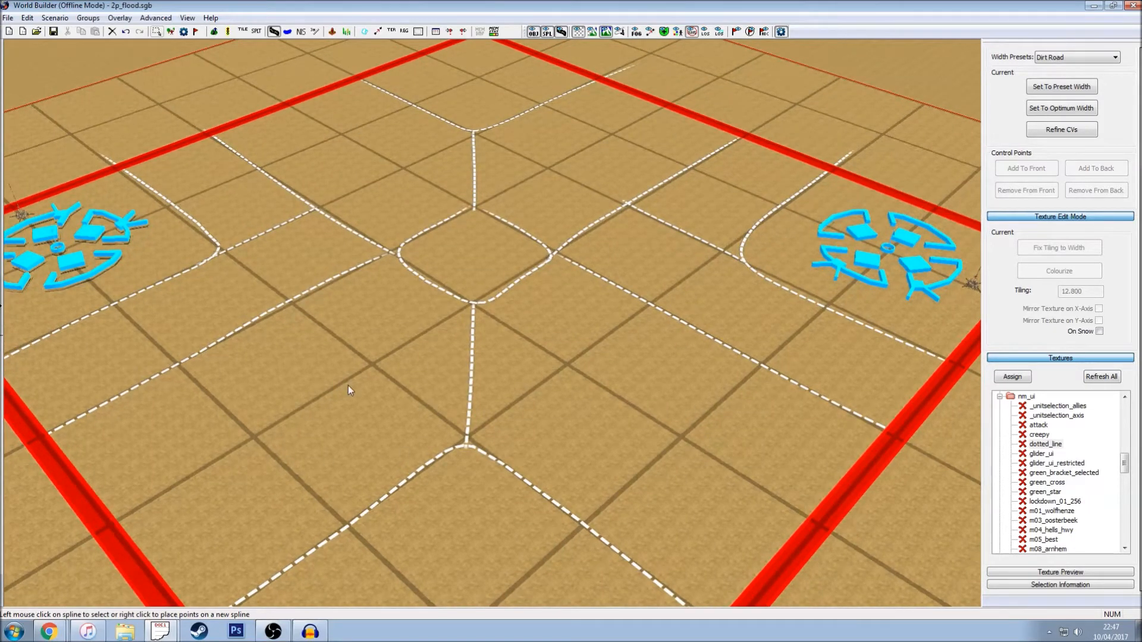
scroll(434, 344, up, 1)
scroll(381, 381, down, 2)
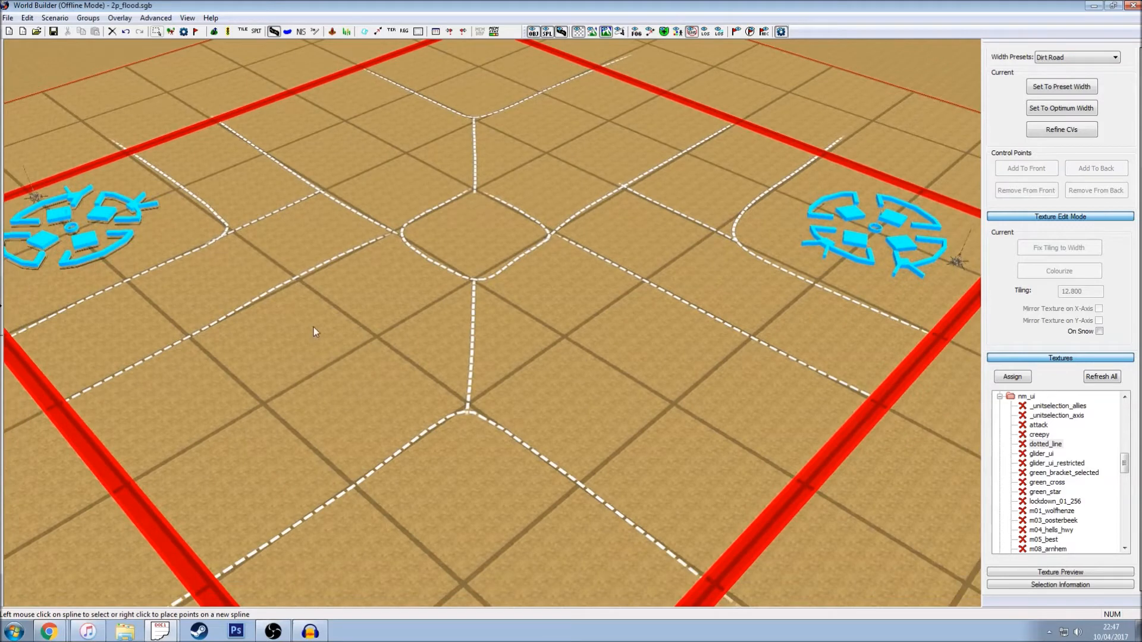
right_click(301, 278)
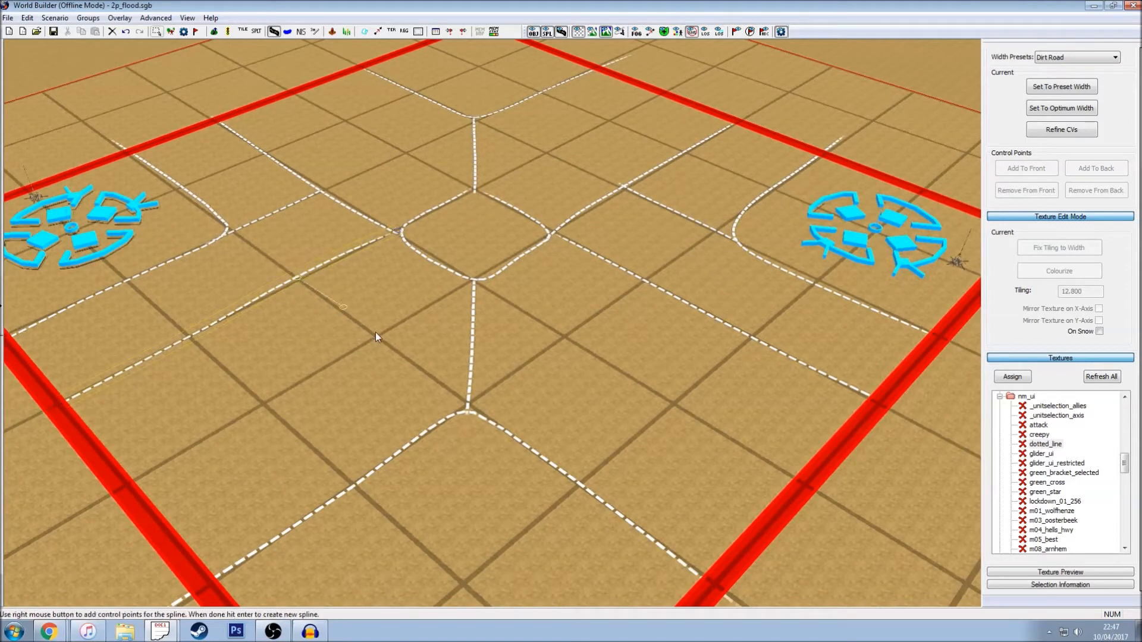
right_click(468, 412)
key(Return)
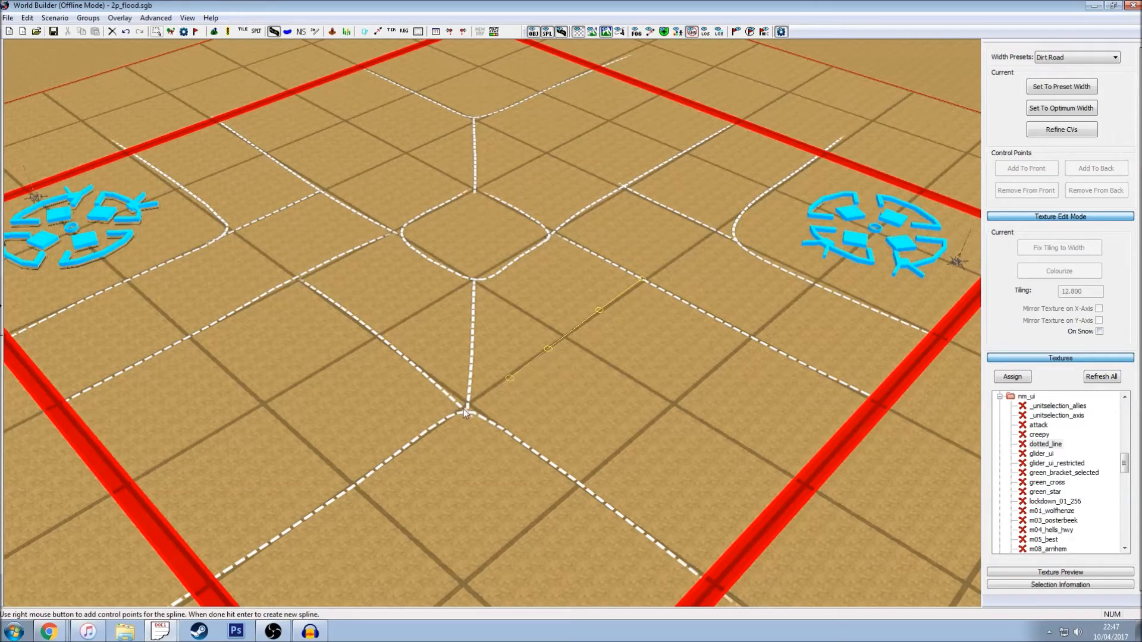
key(Return)
Step: Draw dotted splines linking the two sides of the far-corner outline to the far left-hand and right-hand lanes
scroll(312, 227, up, 3)
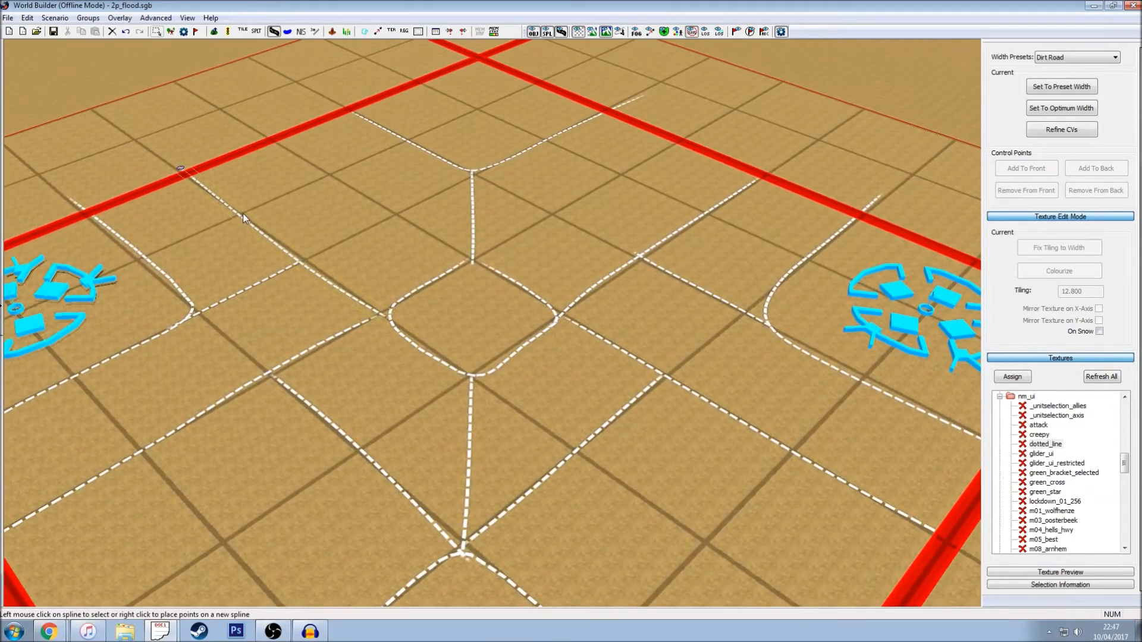
right_click(243, 213)
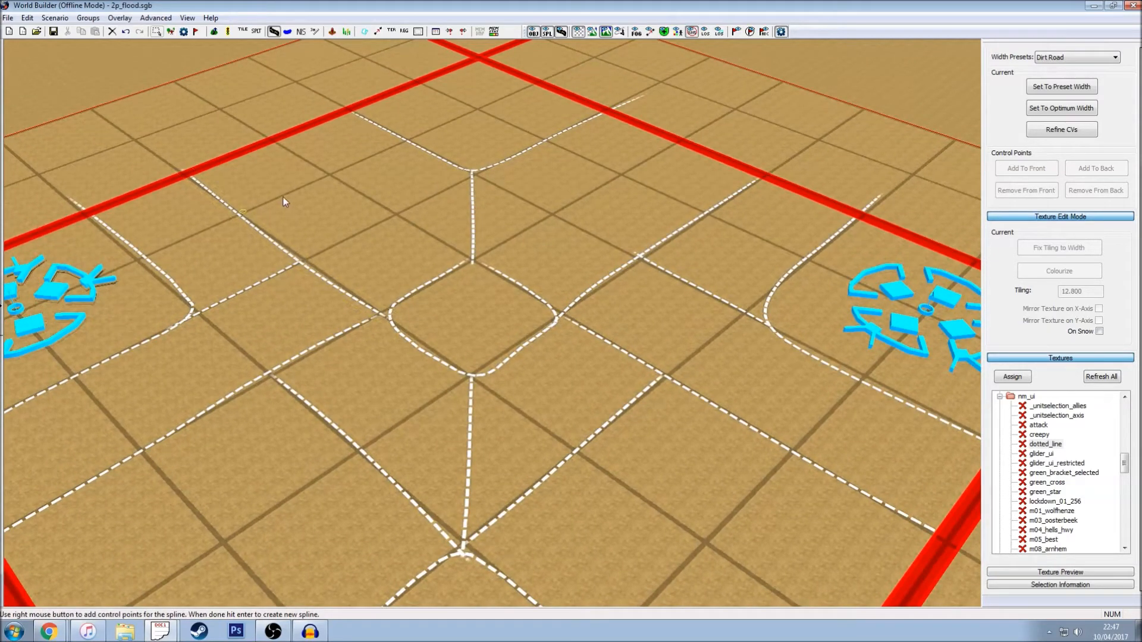
right_click(398, 142)
key(Return)
right_click(547, 141)
right_click(588, 156)
key(Return)
Step: Draw a curved dotted spline cutting off the far corner of the red boundary, one grid square in from each side
scroll(688, 381, down, 3)
scroll(754, 283, up, 2)
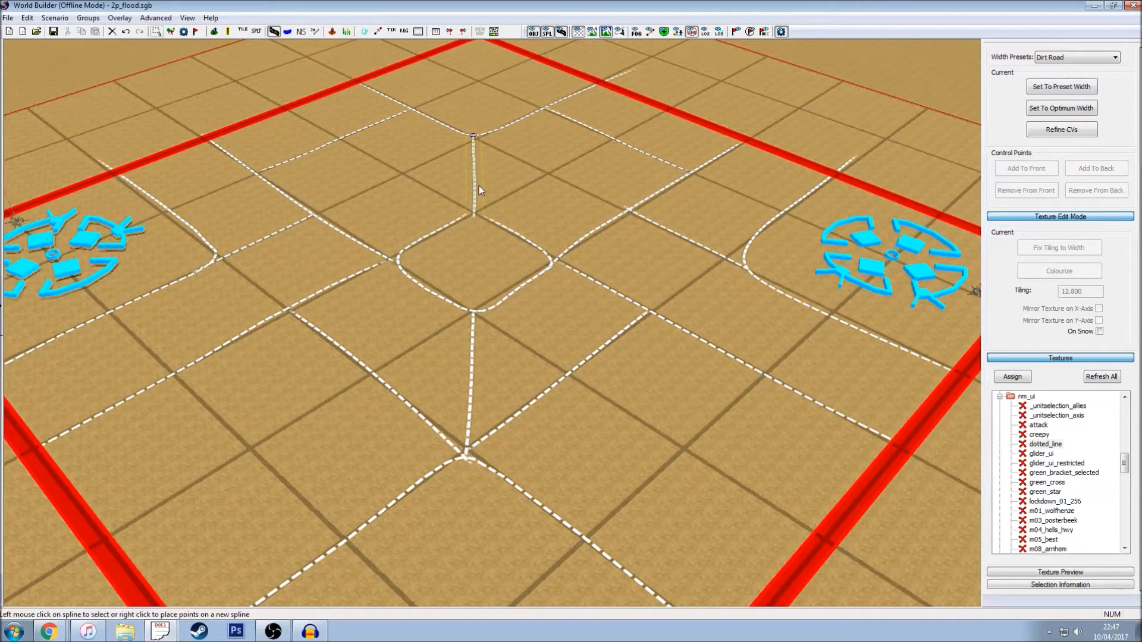
scroll(476, 183, up, 3)
scroll(467, 181, up, 3)
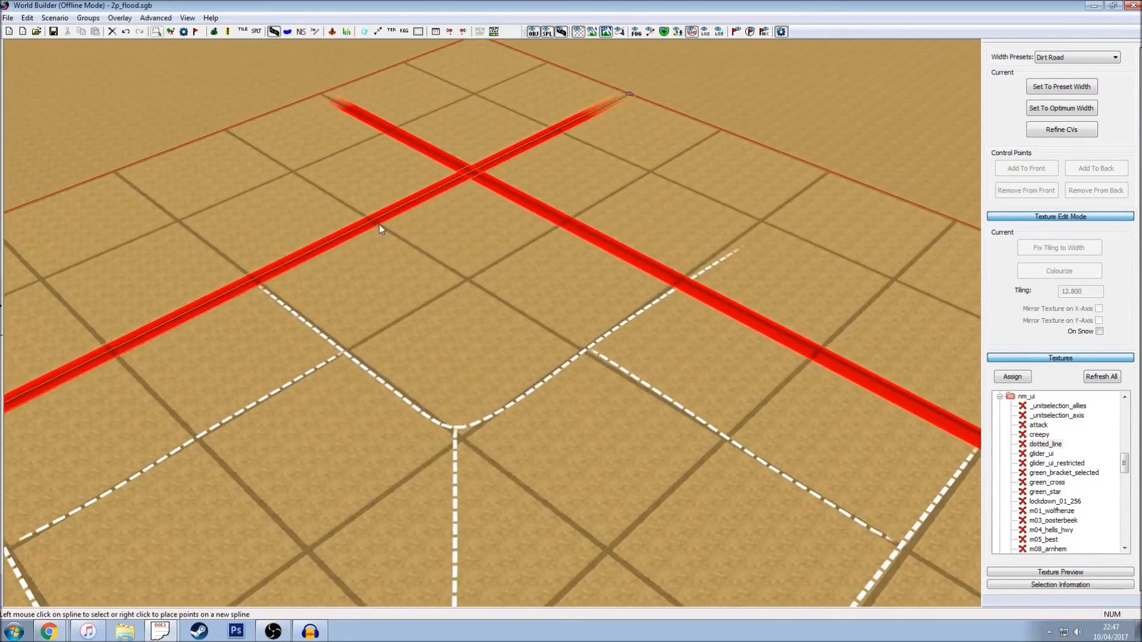
right_click(377, 224)
right_click(465, 277)
right_click(534, 240)
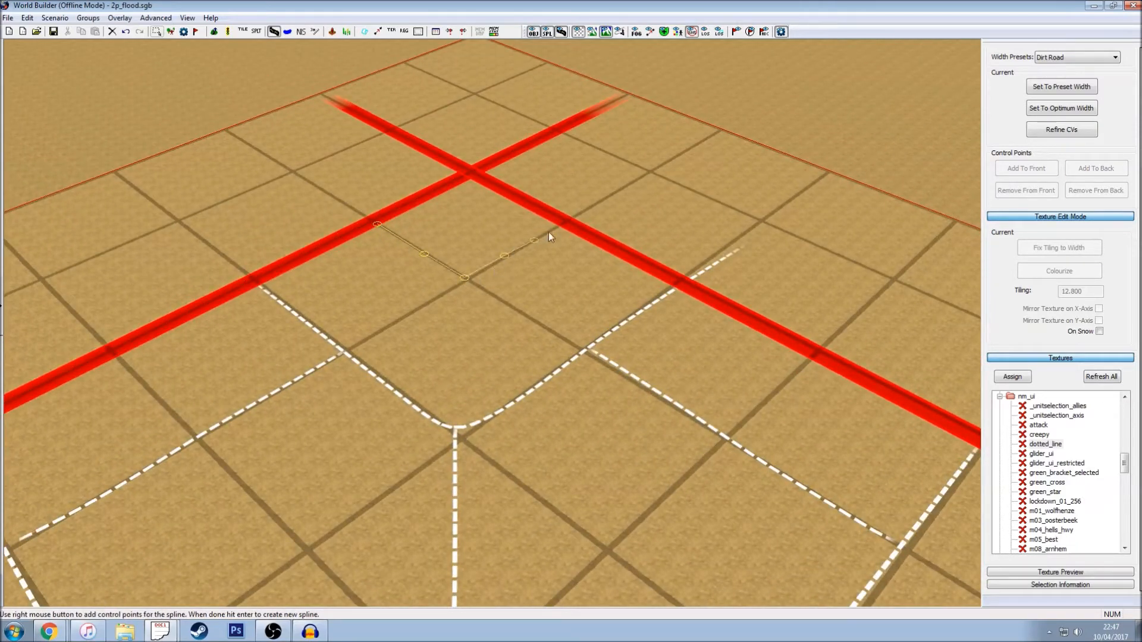
key(Return)
Step: Draw a matching curved dotted spline cutting off the near corner of the red boundary
scroll(537, 395, down, 10)
scroll(519, 410, up, 6)
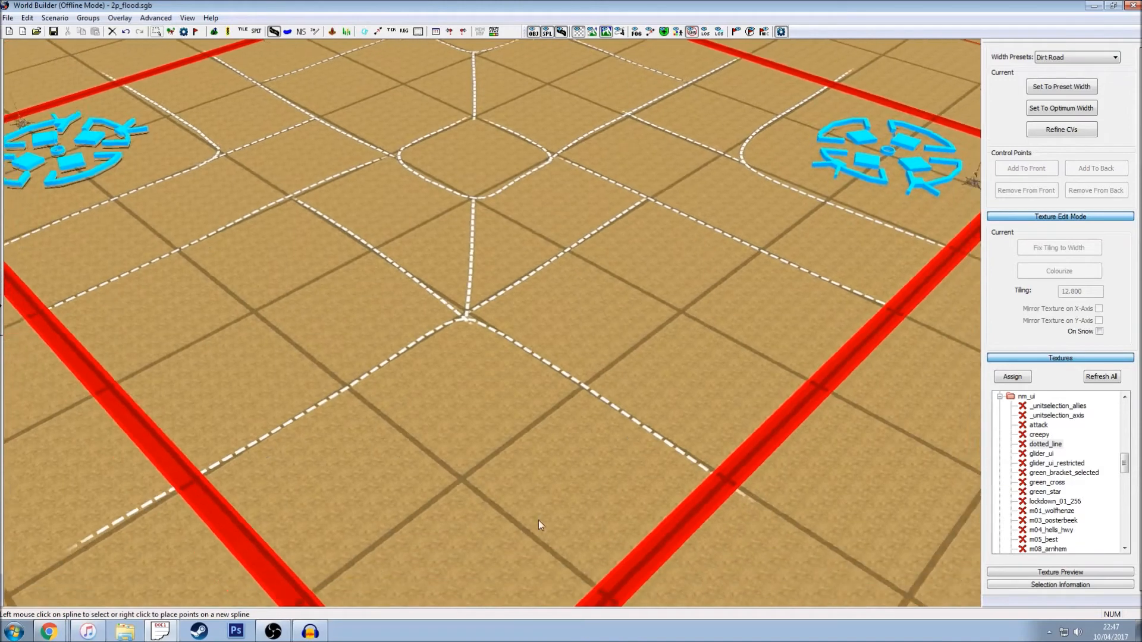
right_click(597, 526)
right_click(280, 548)
key(Return)
Step: Examine the full dotted layout, from both bases and the centre to the far and near corner sectors
click(472, 383)
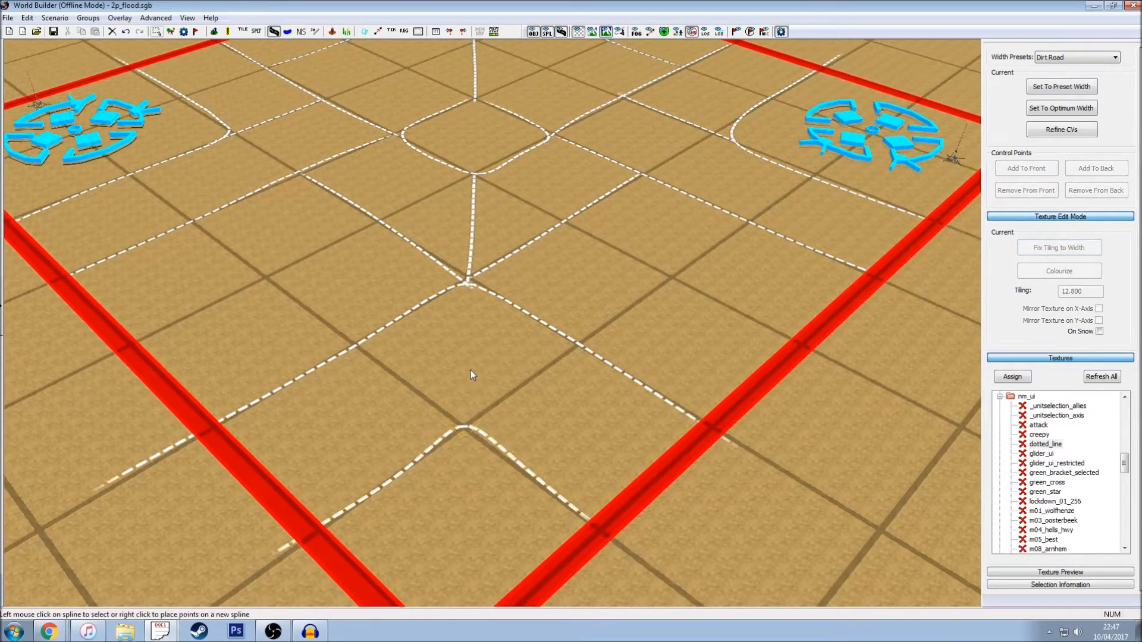
key(Up)
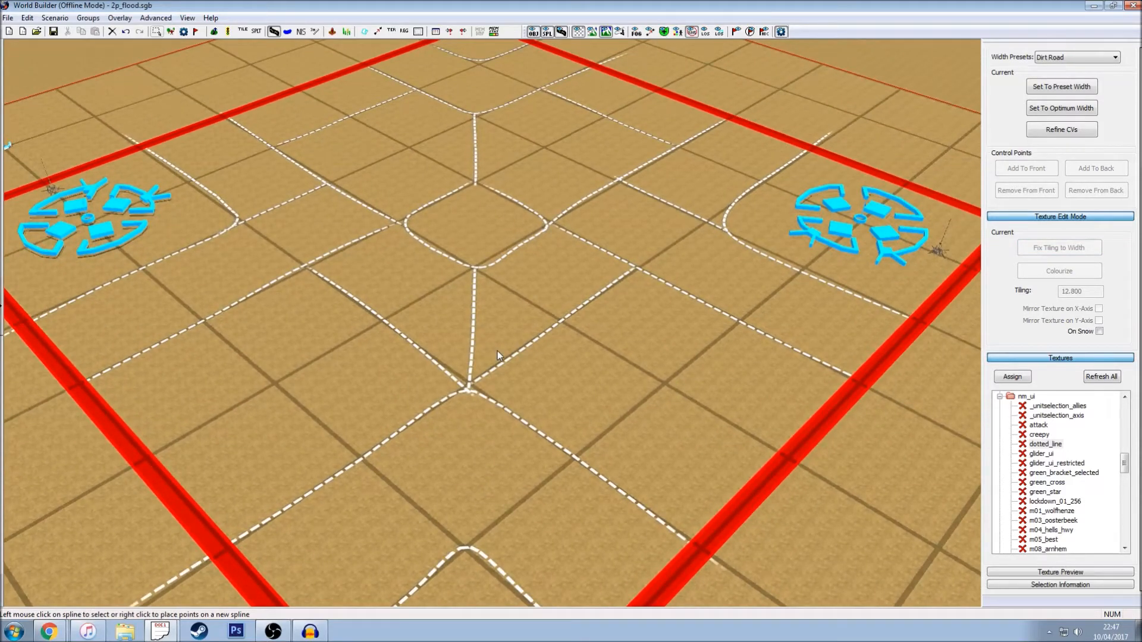
scroll(573, 419, down, 1)
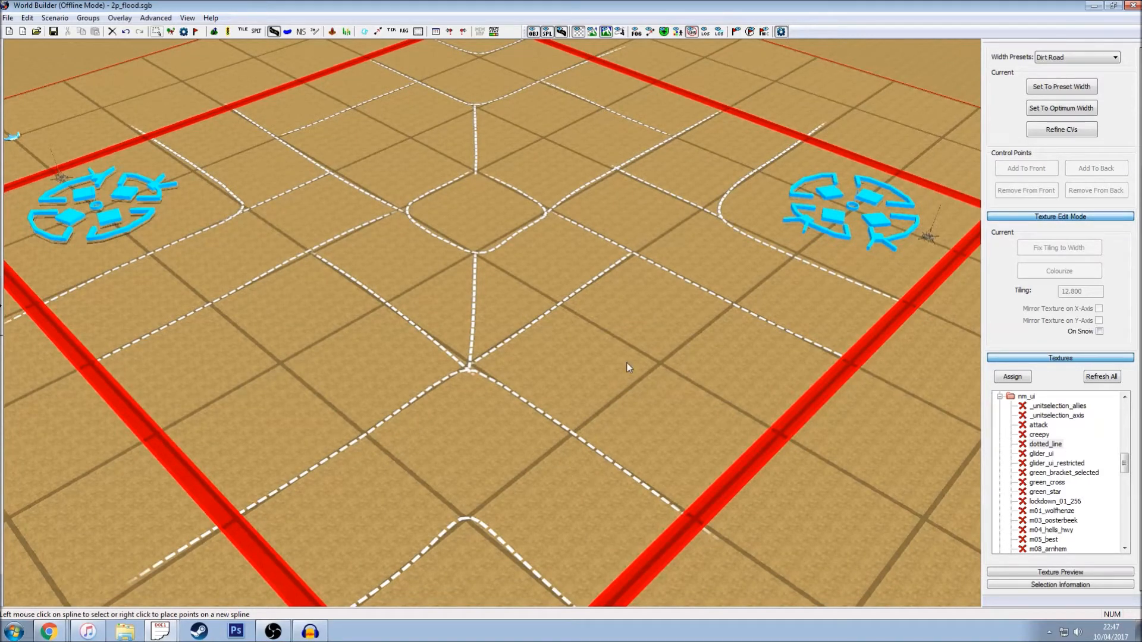
scroll(619, 319, up, 1)
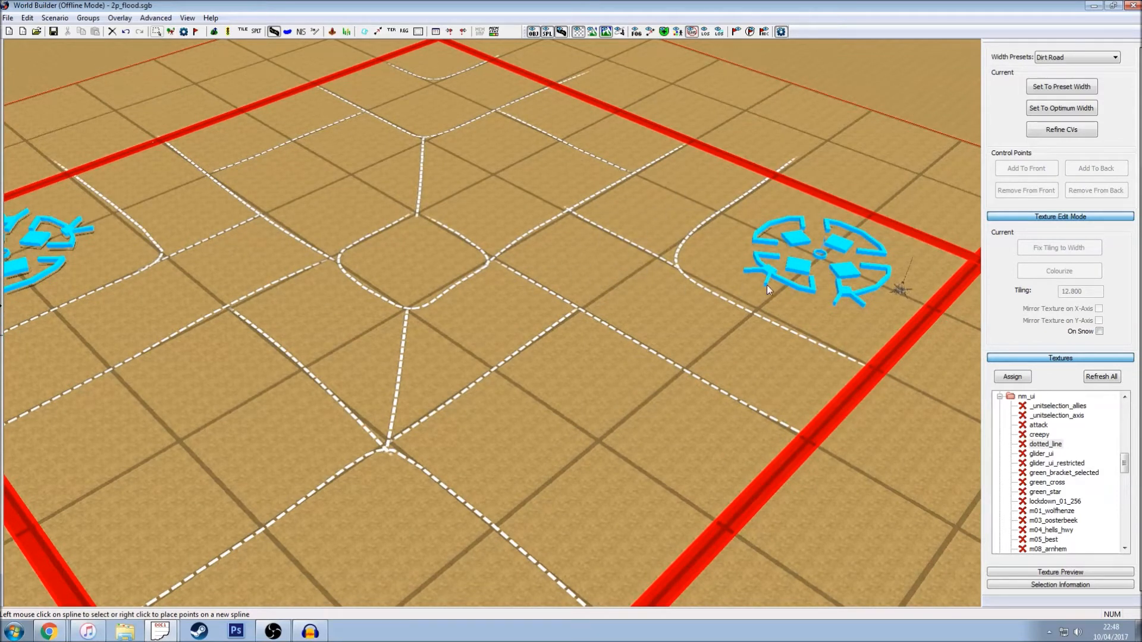
key(Up)
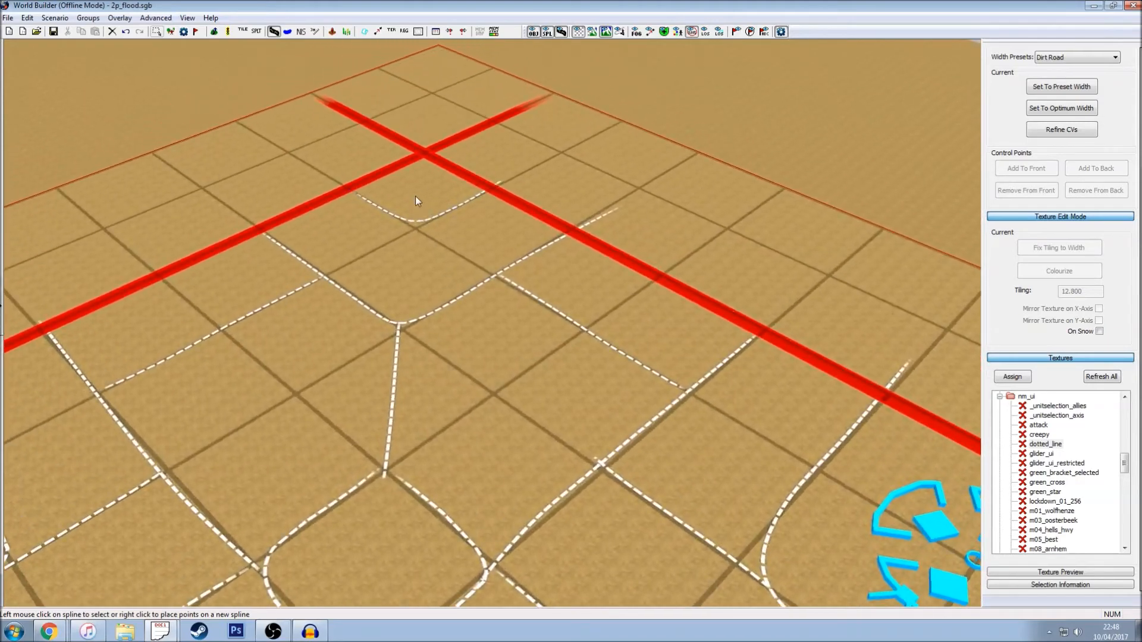
scroll(427, 176, down, 5)
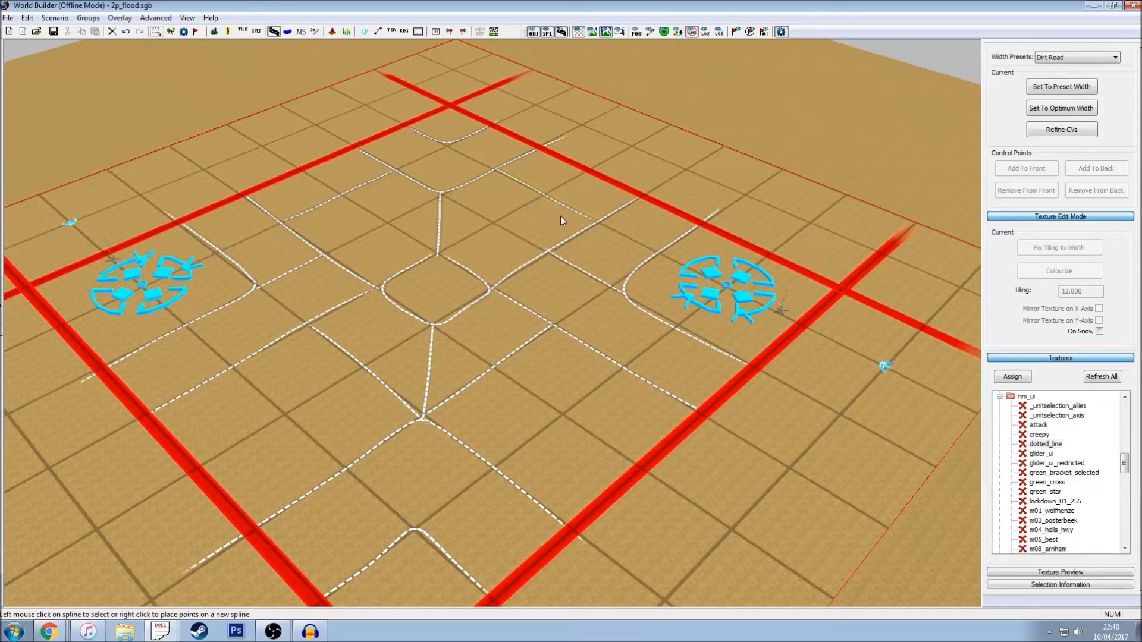
scroll(553, 209, up, 2)
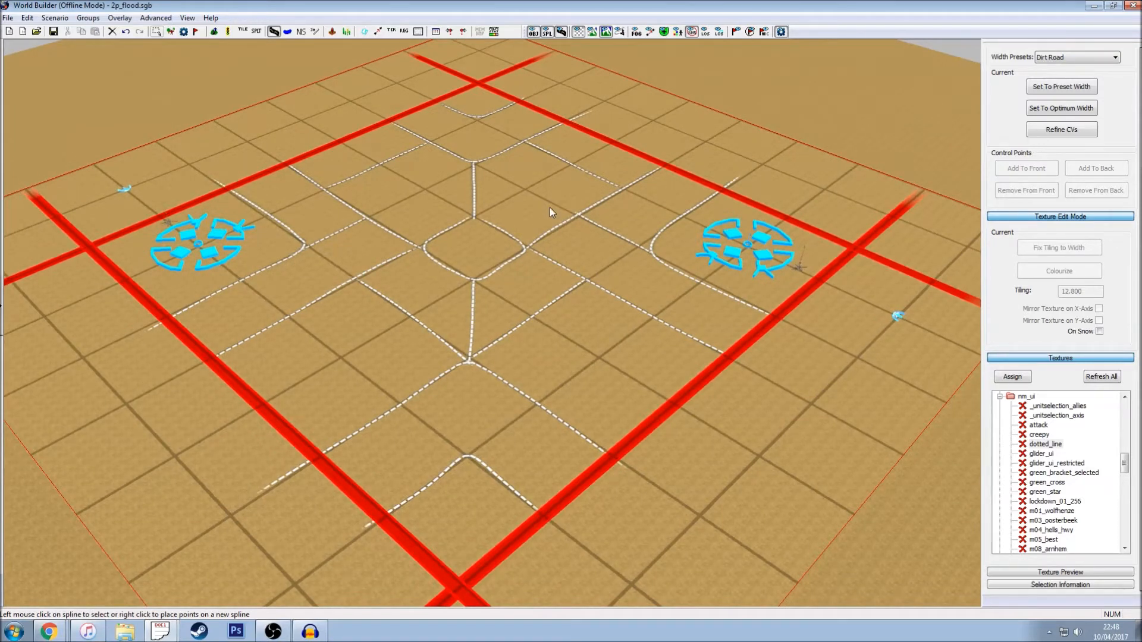
middle_drag(552, 241, 544, 223)
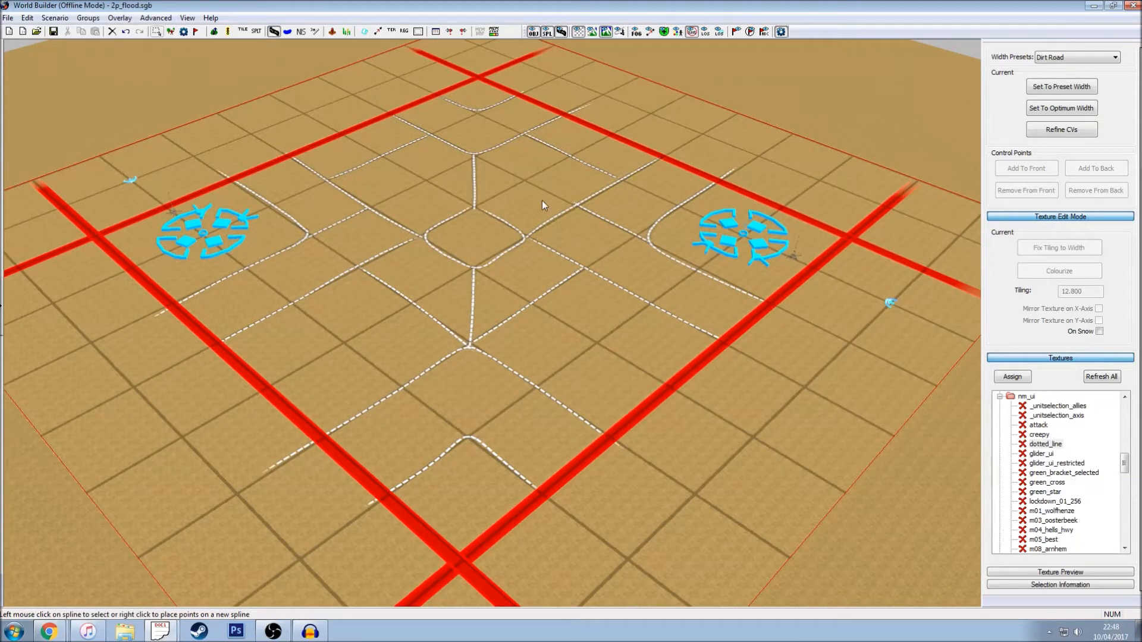
scroll(157, 99, up, 1)
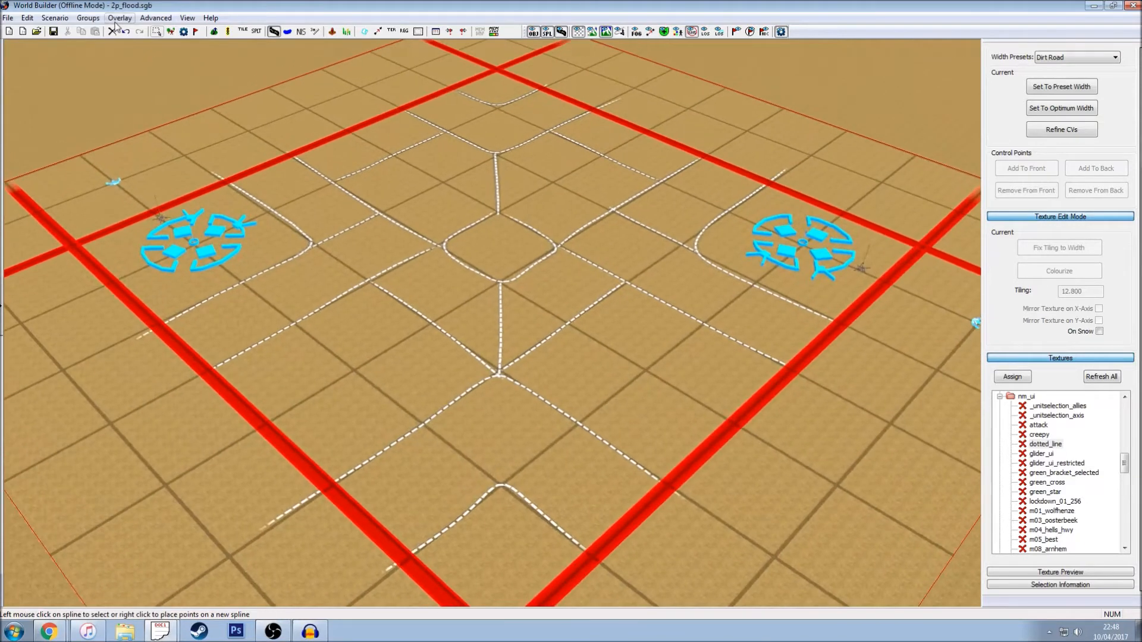
Step: Switch to object placement and expand the ebps gameplay objects down to the territory point entries
click(170, 32)
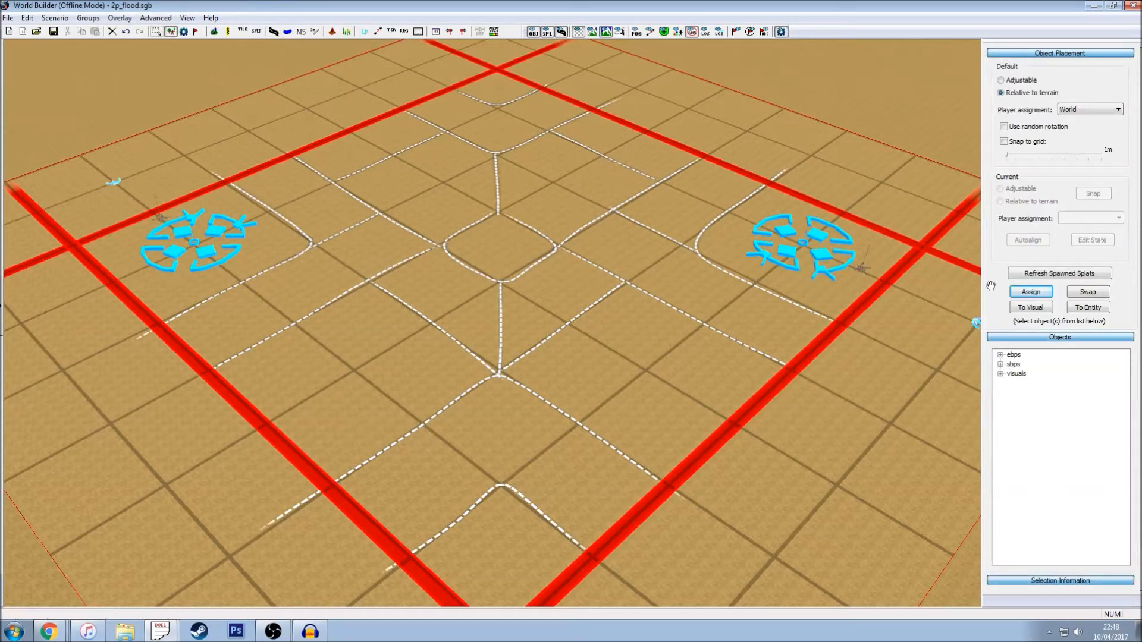
scroll(991, 311, down, 2)
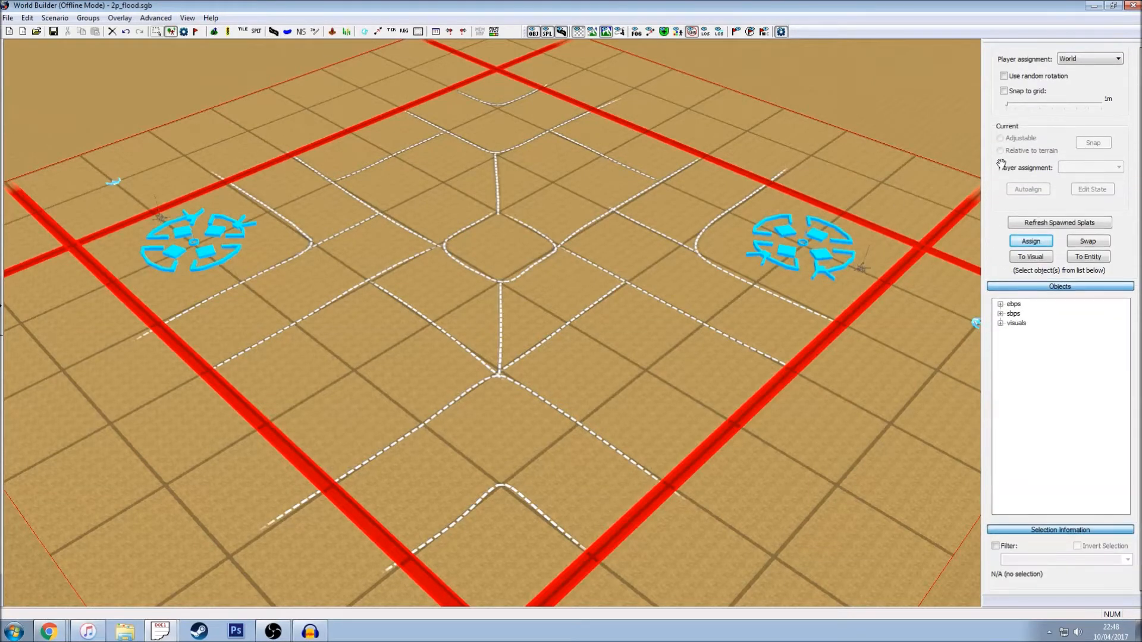
click(1000, 305)
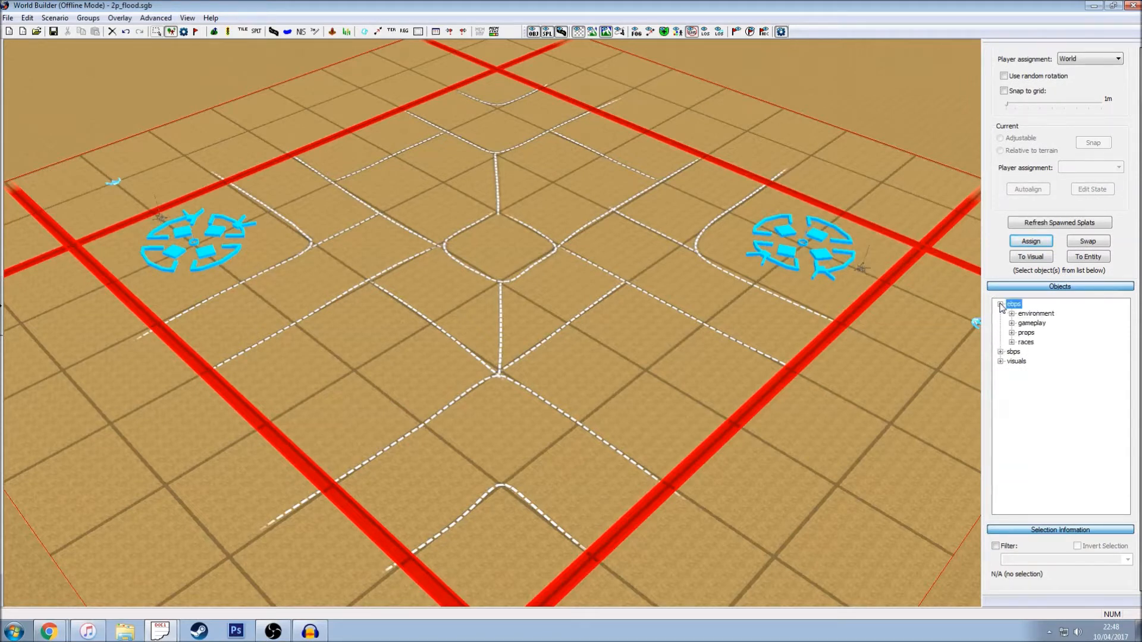
click(1026, 325)
click(1013, 323)
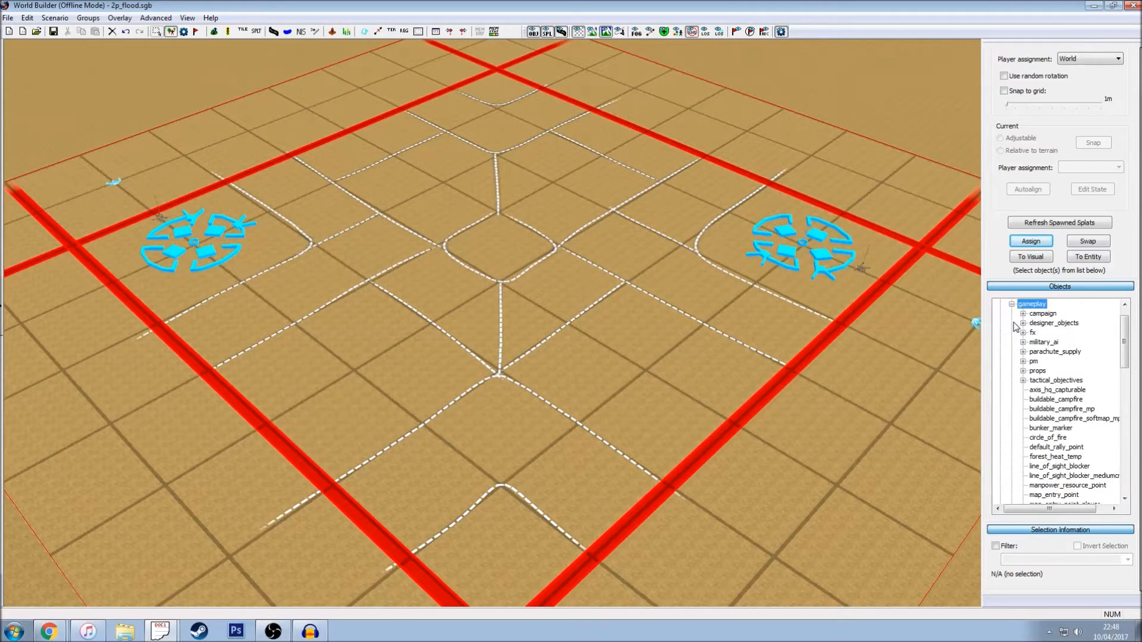
drag(1131, 341, 1132, 452)
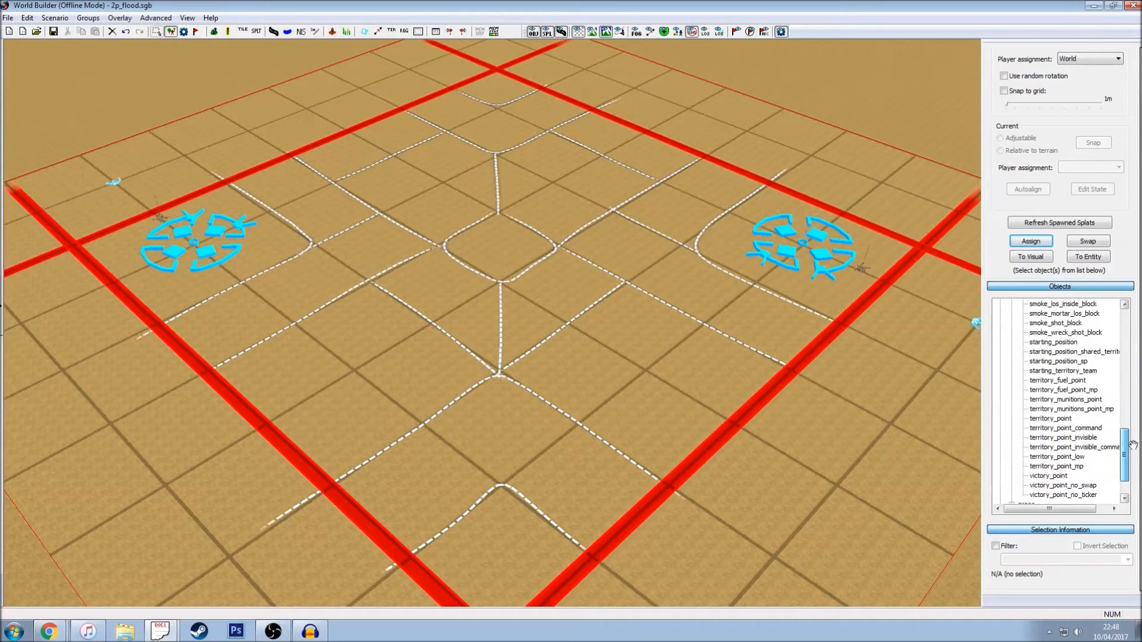
Step: Compare the fuel, munitions and plain territory point objects with the fuel and munitions mp versions
click(1045, 382)
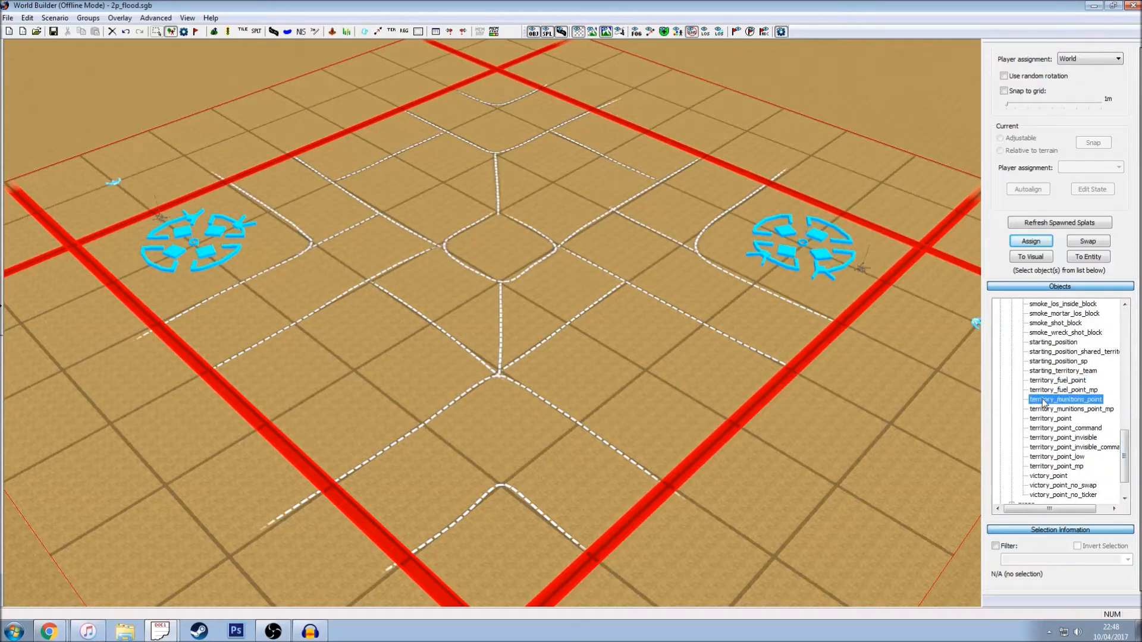
click(1048, 391)
click(1049, 400)
click(1060, 381)
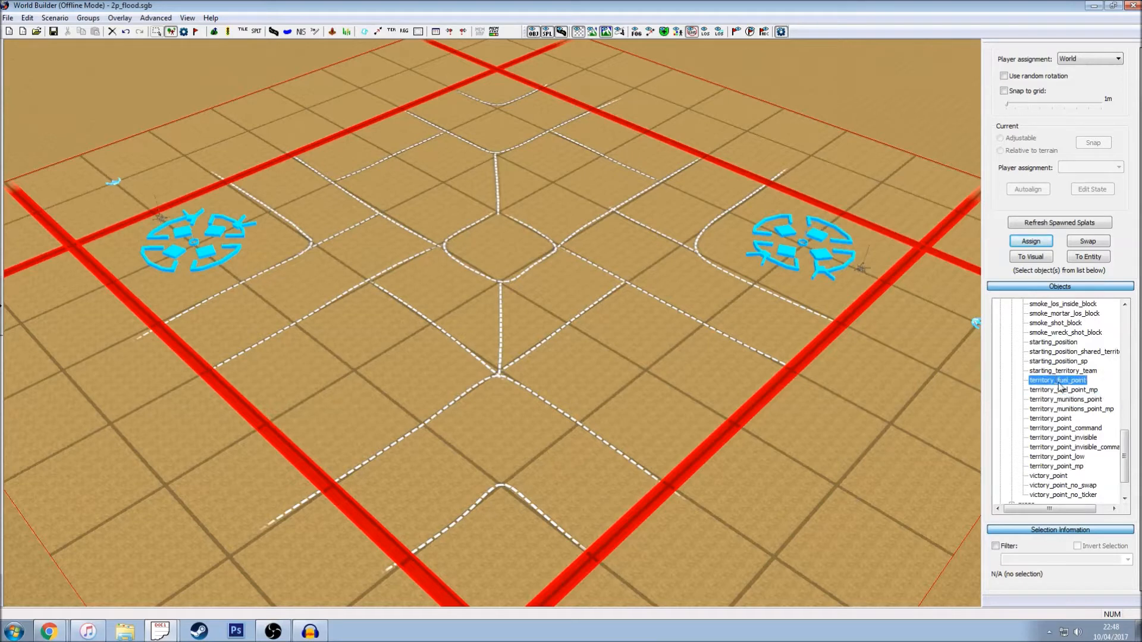
click(1068, 390)
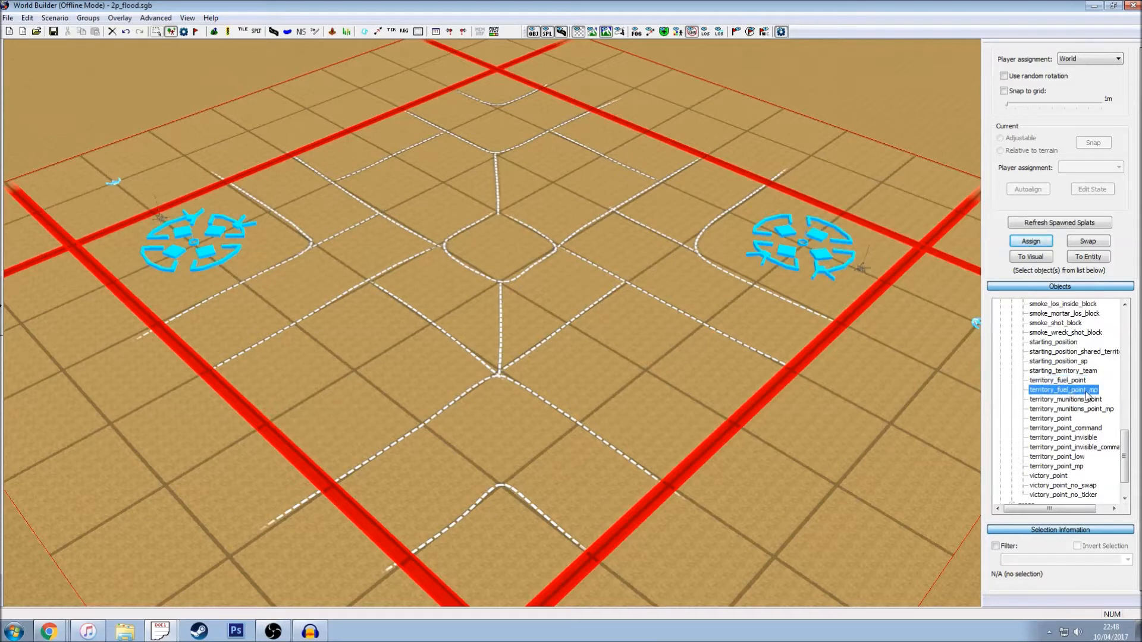
click(1097, 410)
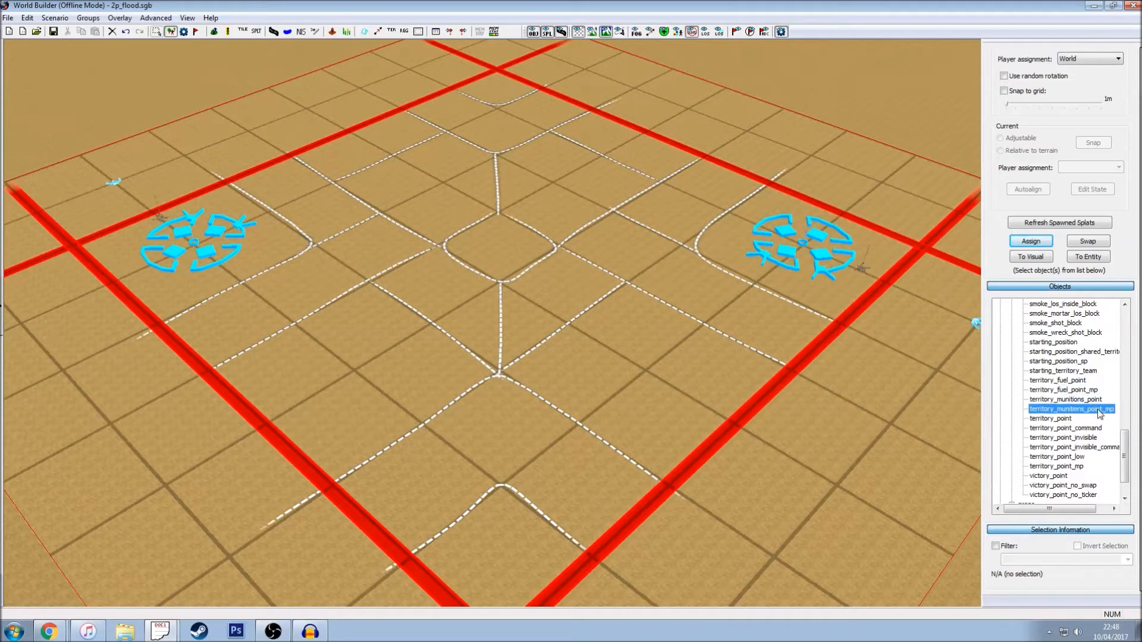
click(1067, 420)
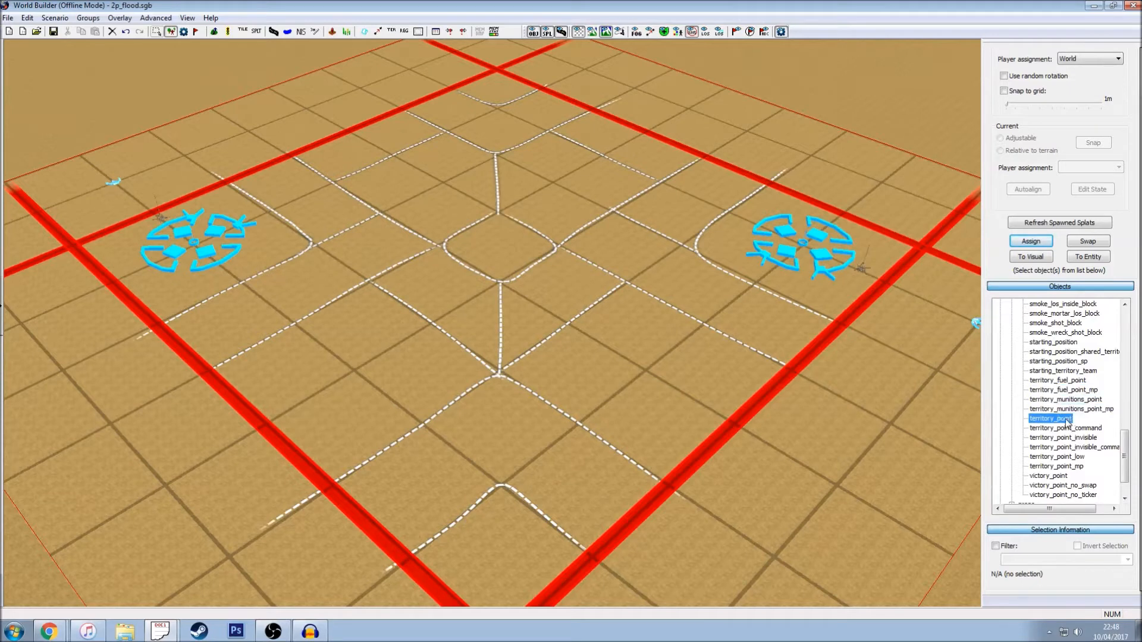
Step: Go through territory_fuel_point_mp and territory_munitions_point_mp, and select territory_point_mp as the object
click(1078, 468)
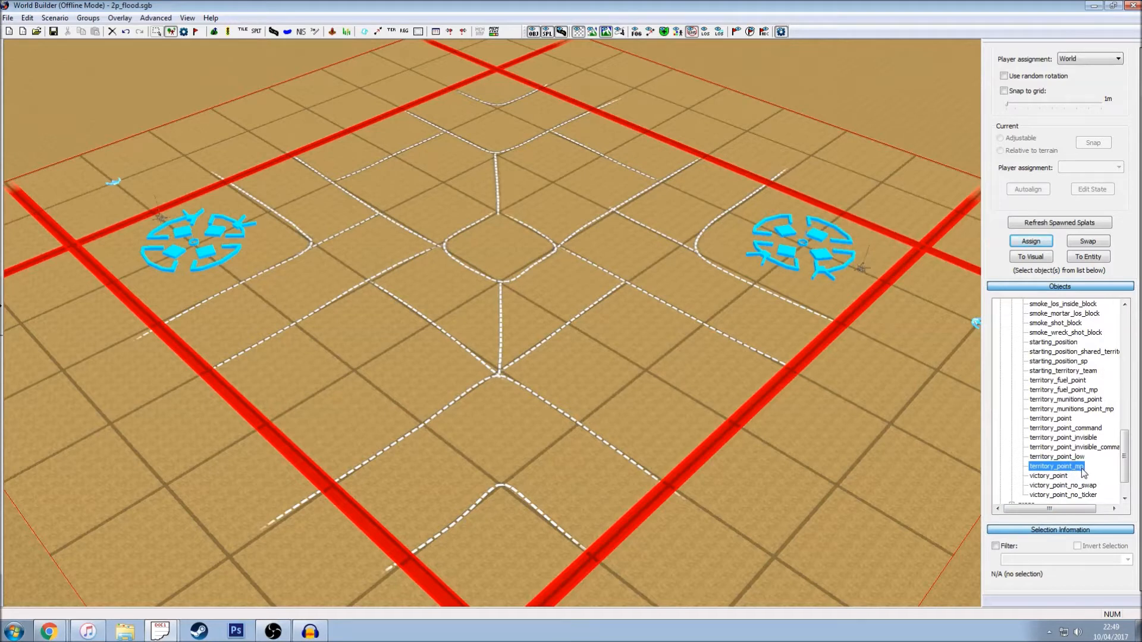
click(1102, 409)
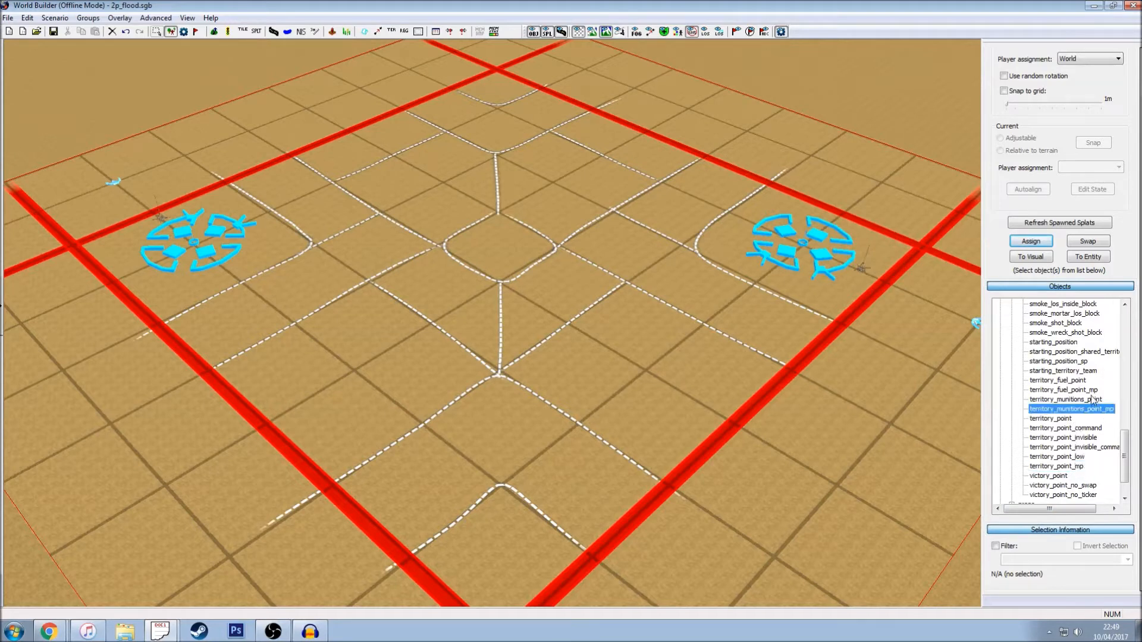
click(1090, 390)
click(1109, 410)
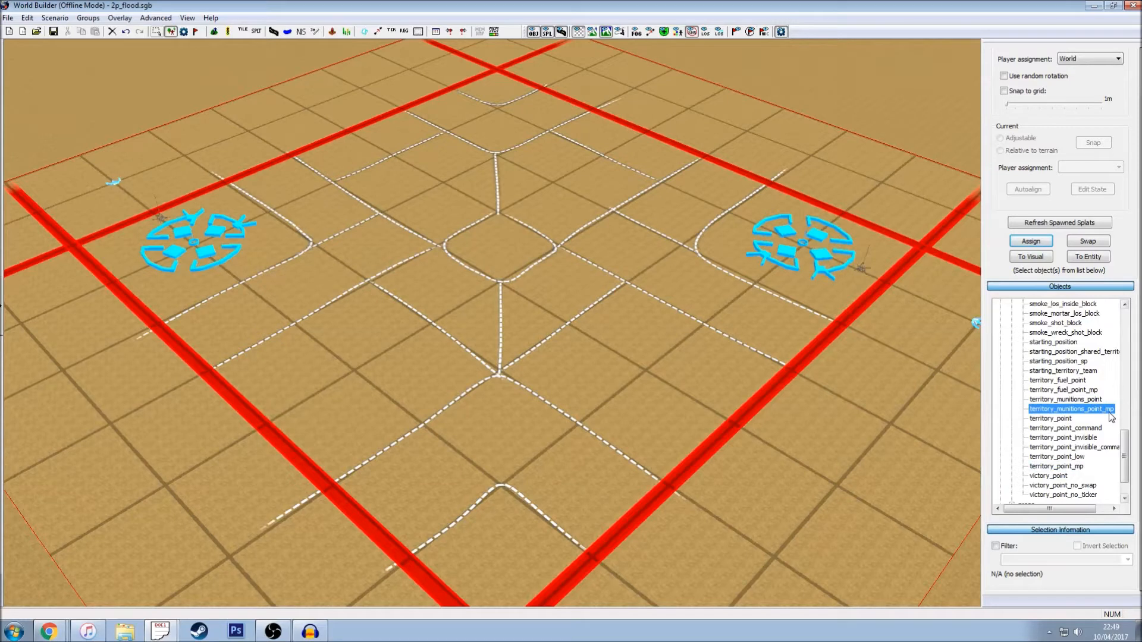
click(1087, 390)
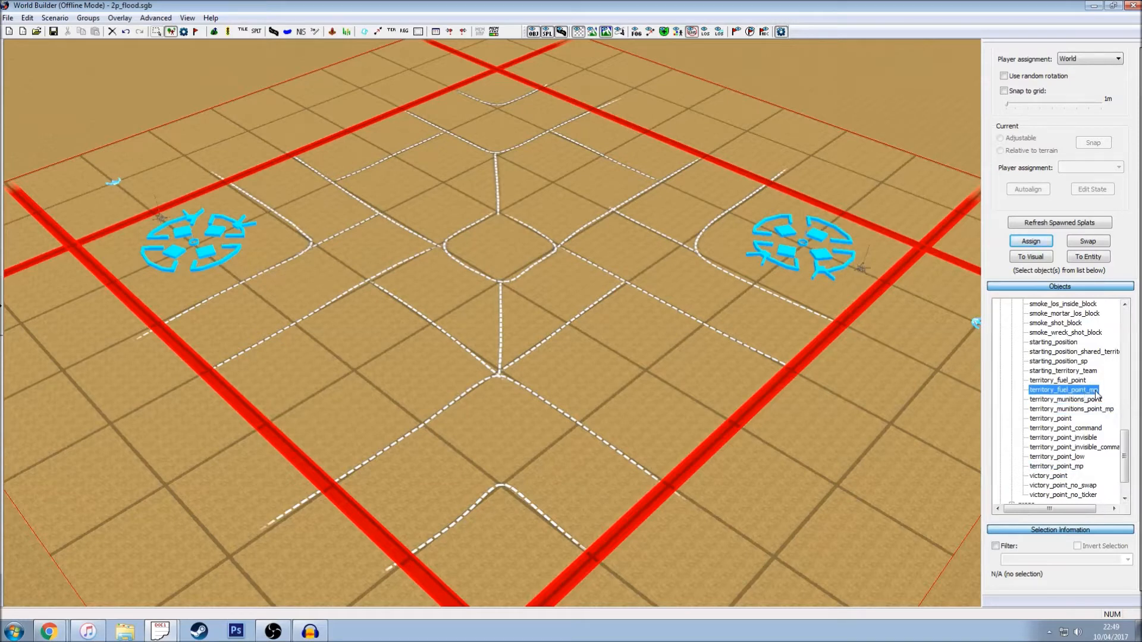
click(1102, 411)
click(1077, 469)
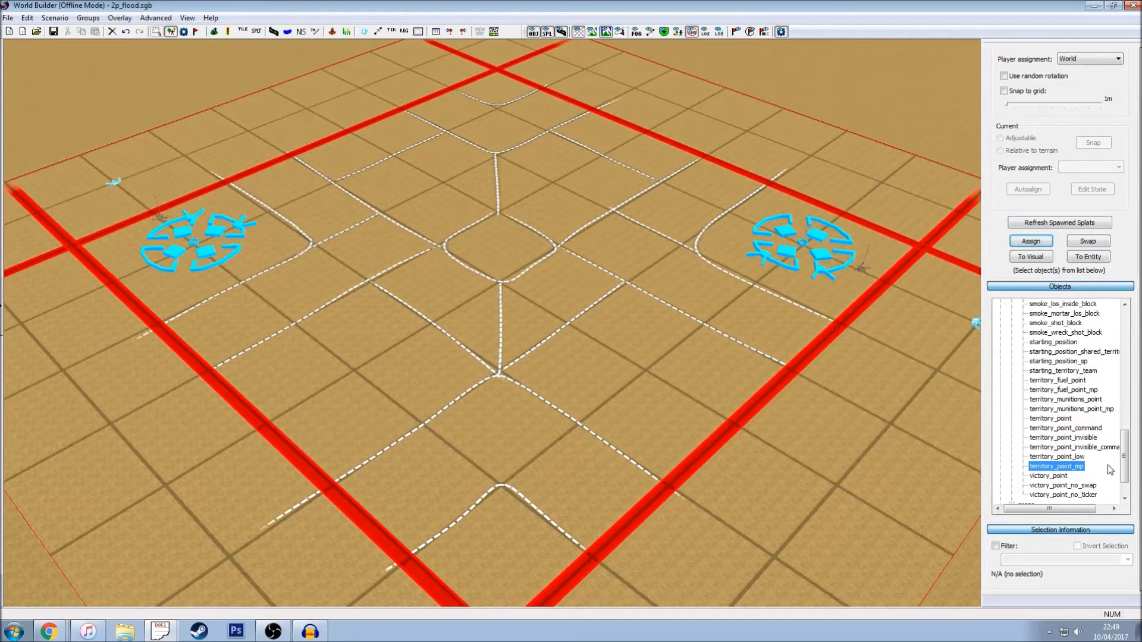
Step: Place three victory_point objects along the map's middle axis and territory_fuel_point_mp objects in the far and near corner sectors
drag(1124, 460, 1125, 462)
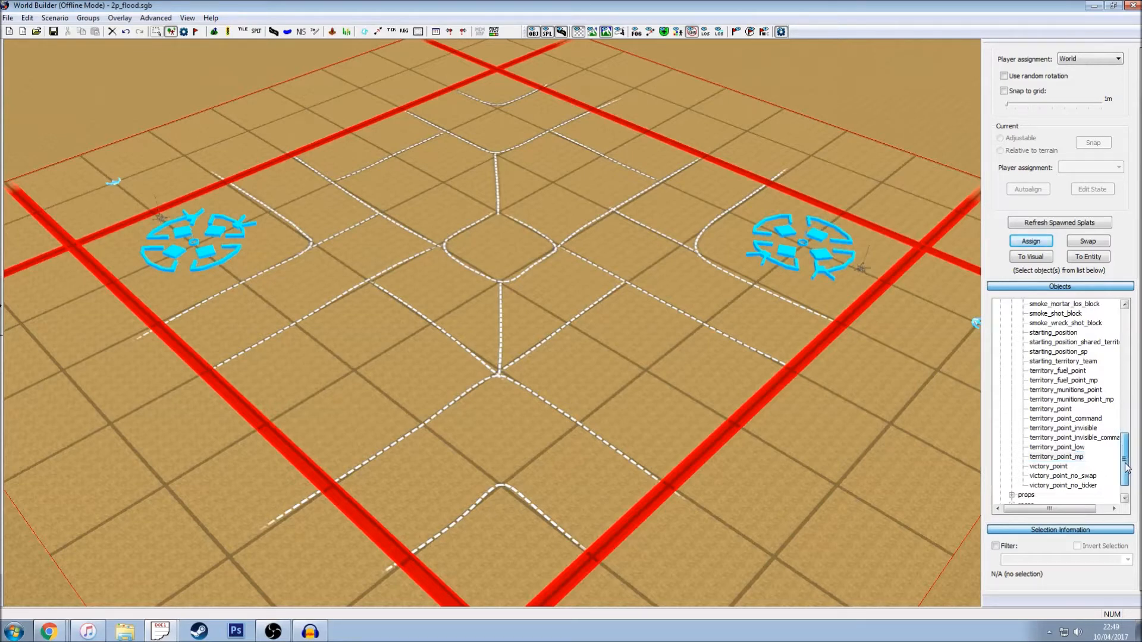
click(1050, 469)
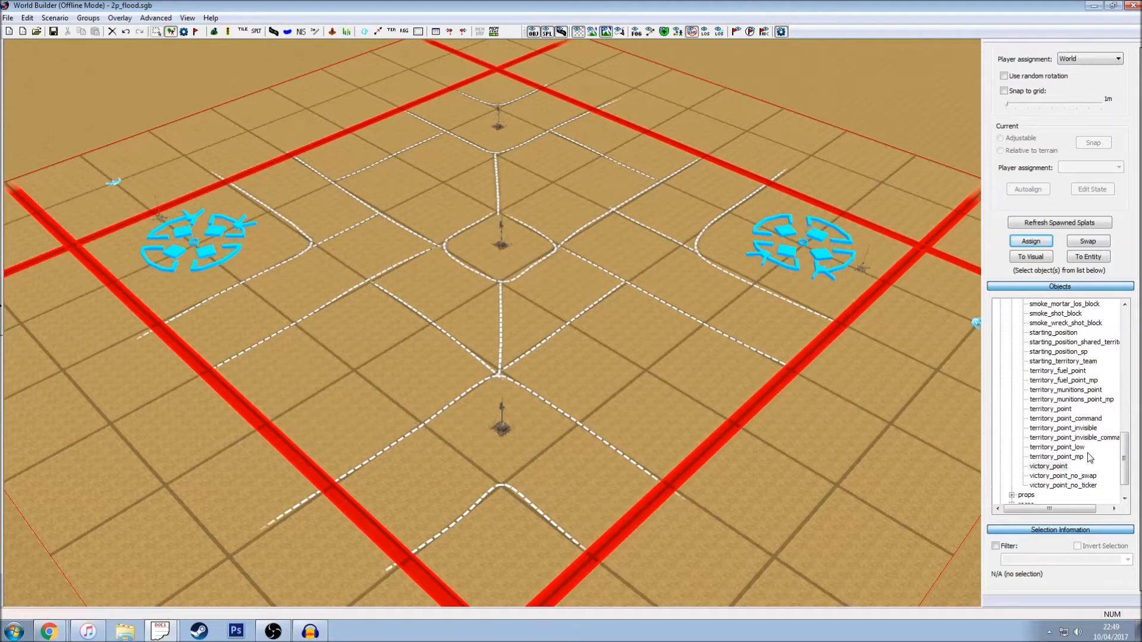
click(1072, 381)
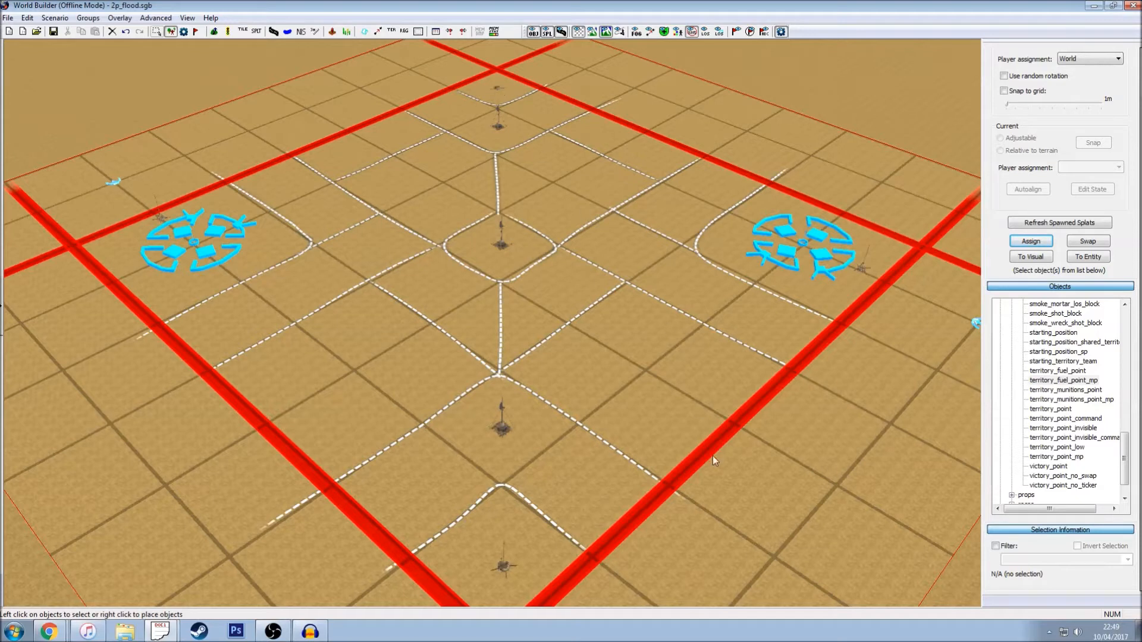
Step: Place territory_munitions_point_mp objects in the two sectors on the near side of the centre and territory_point_mp objects in the ten remaining sectors
click(1092, 400)
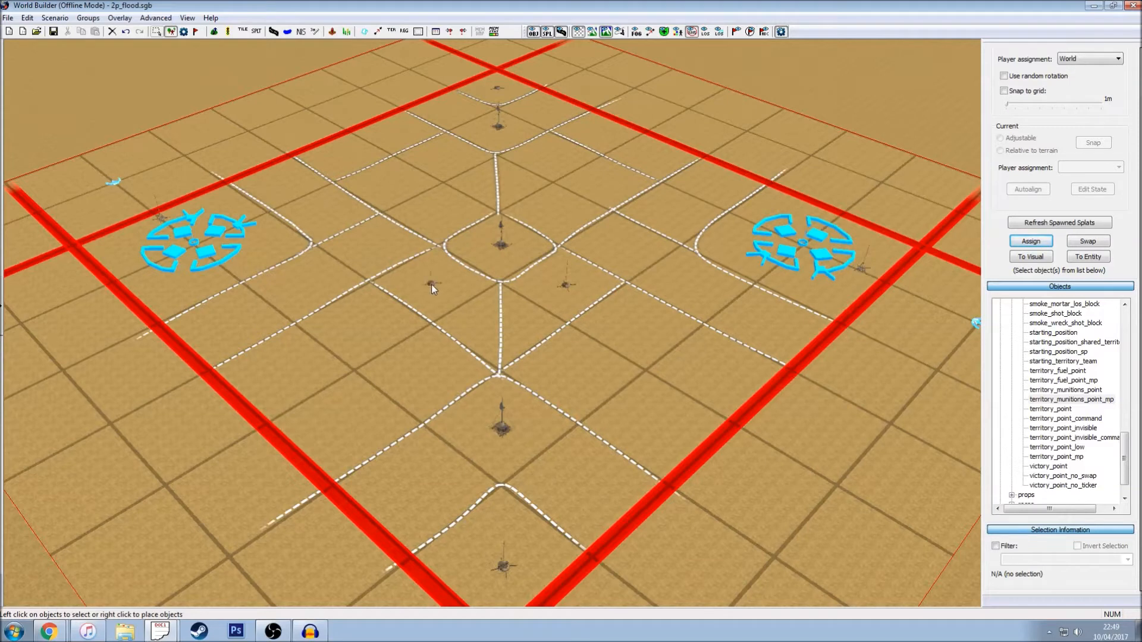
click(1071, 462)
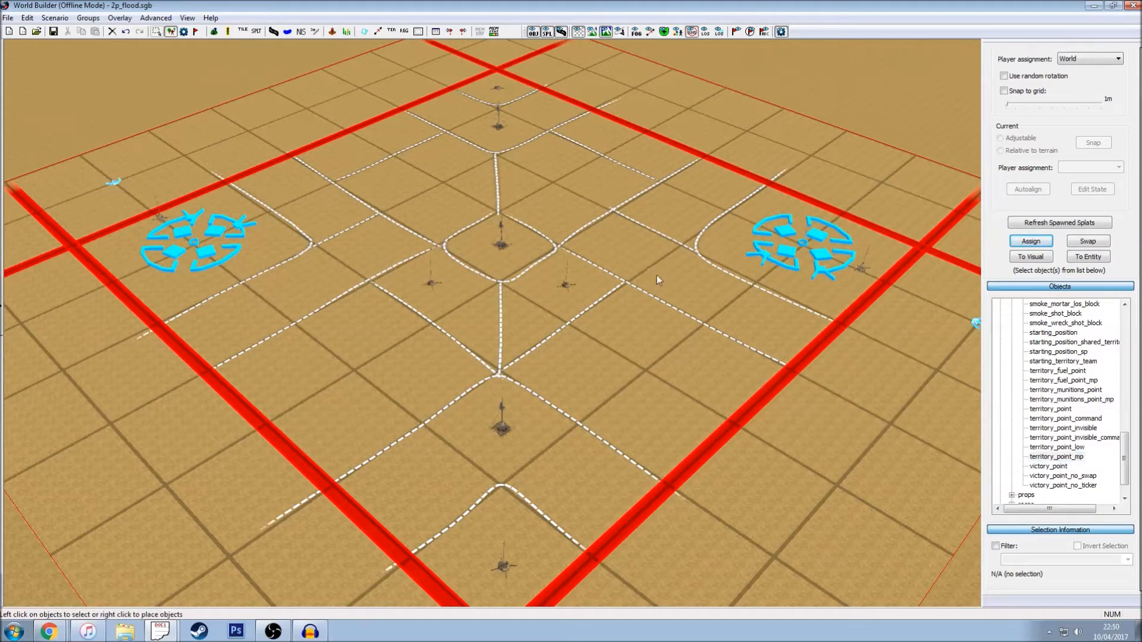
right_click(697, 198)
right_click(622, 144)
scroll(449, 294, down, 2)
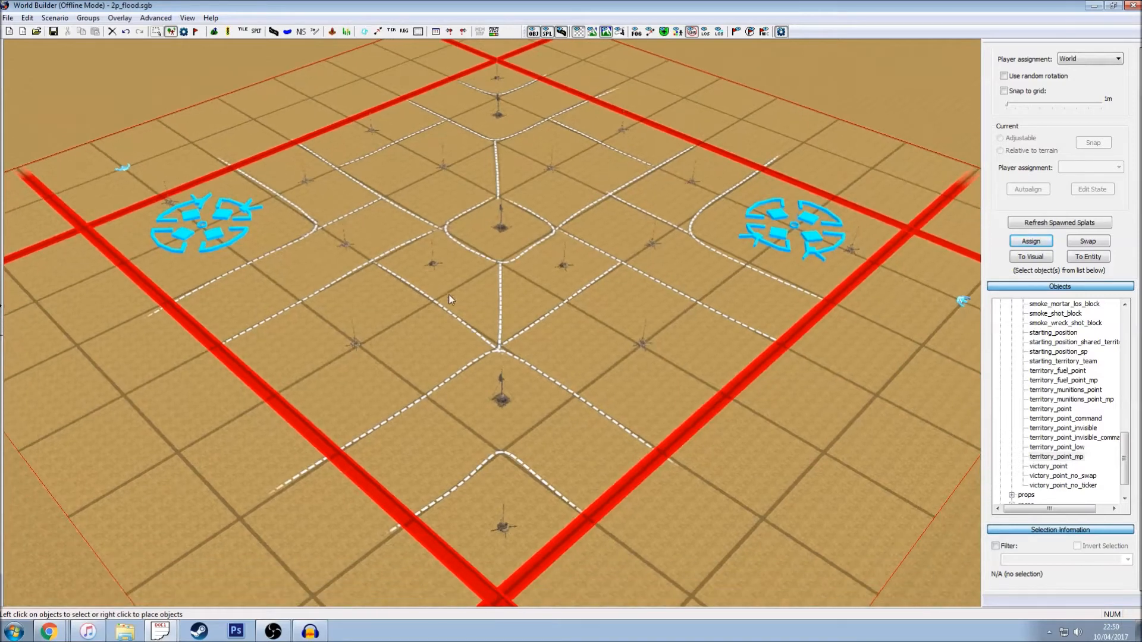
Step: Select the placed territory, victory, fuel and munitions points type by type to check their number and positions
double_click(357, 343)
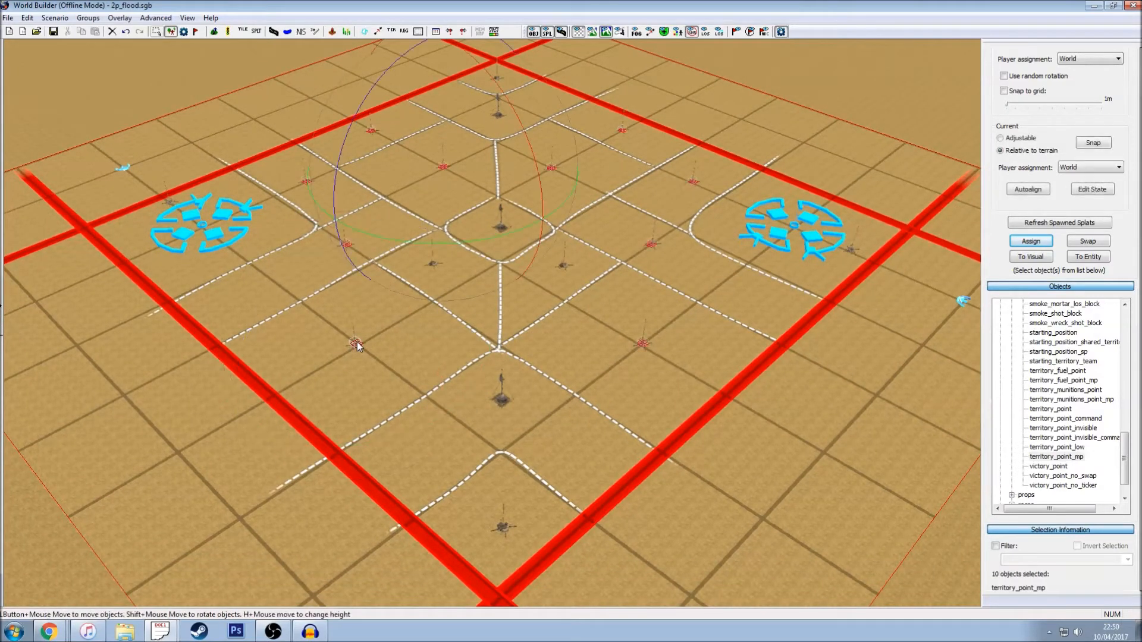
scroll(992, 262, down, 5)
scroll(992, 143, down, 2)
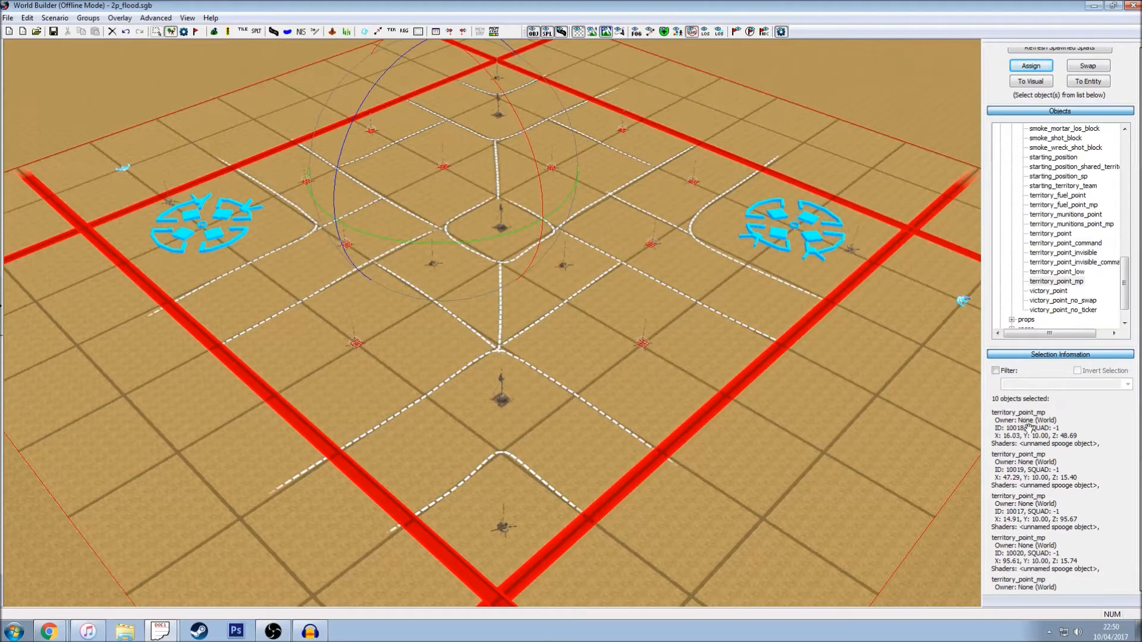
click(502, 402)
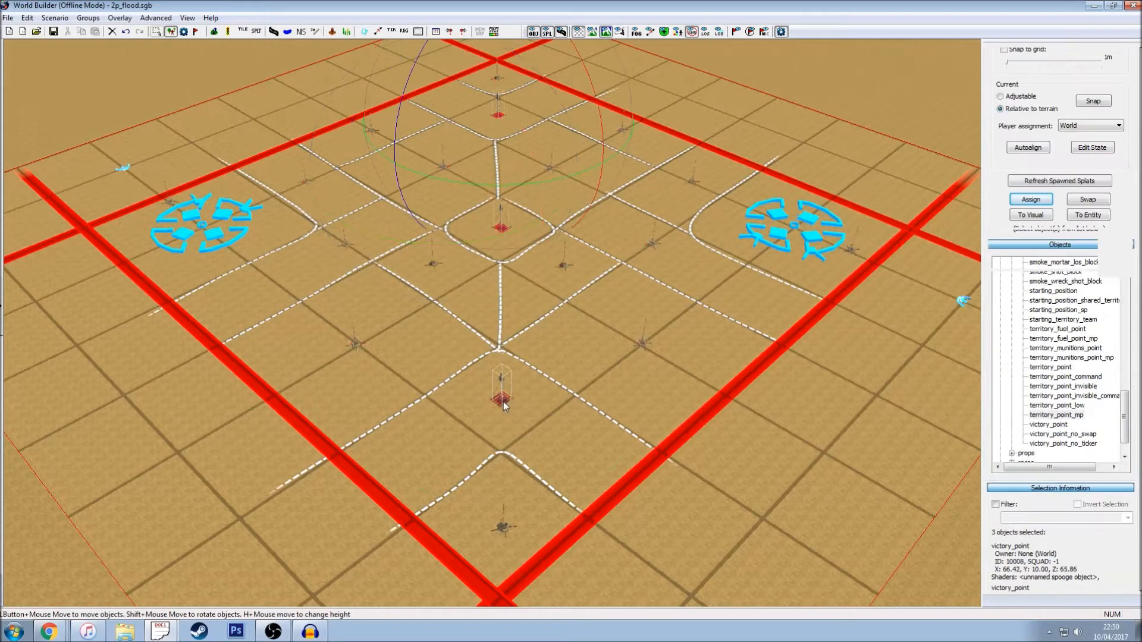
click(501, 529)
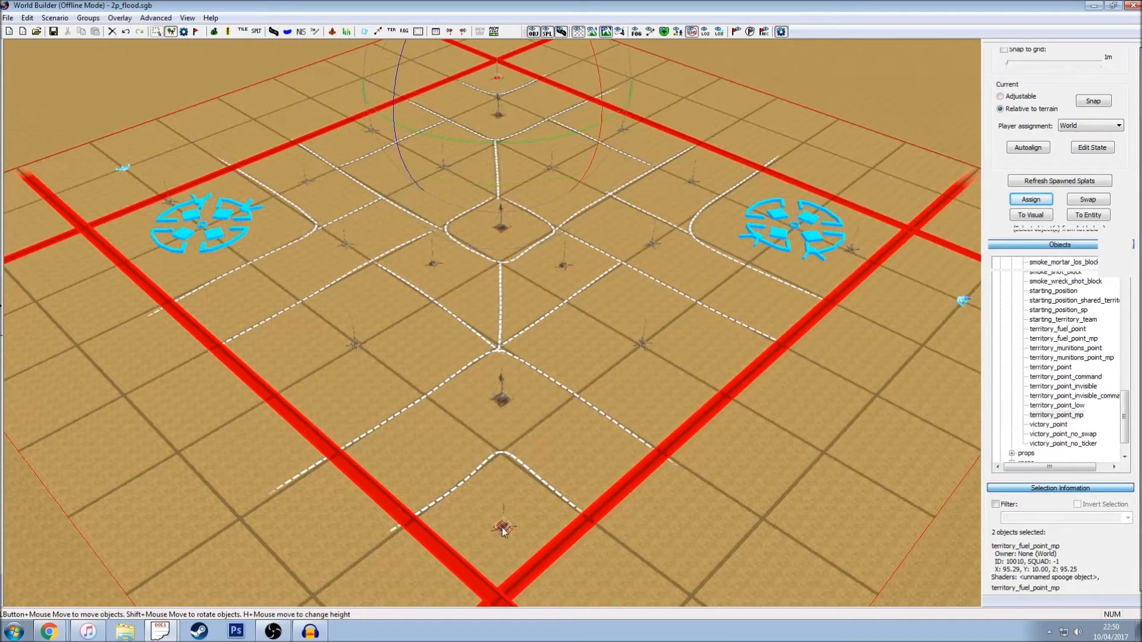
click(565, 267)
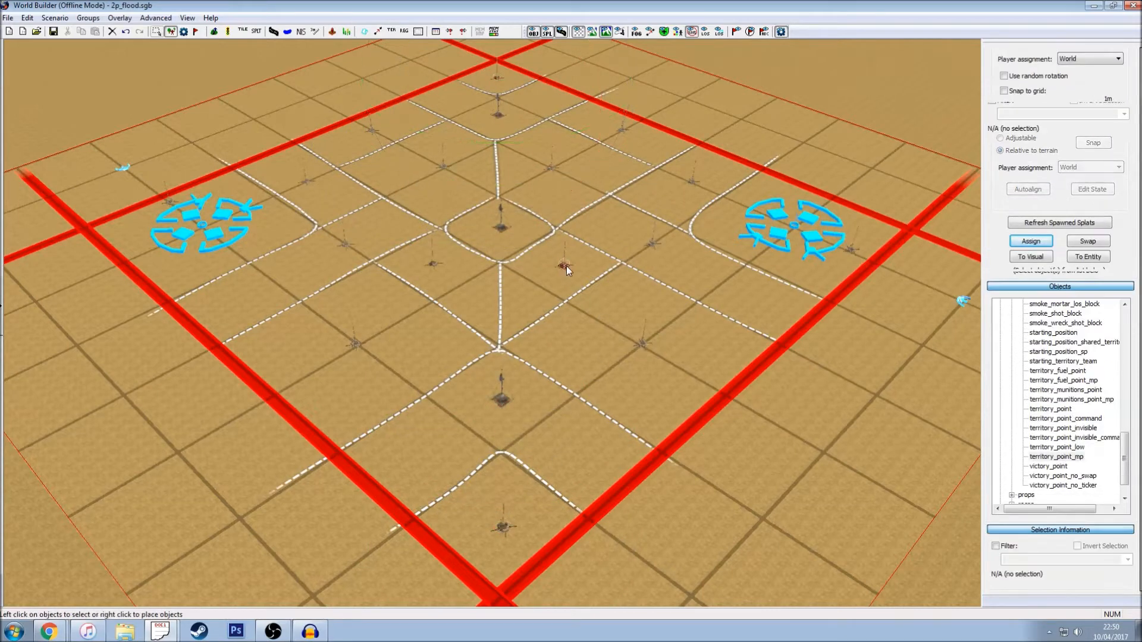
click(580, 277)
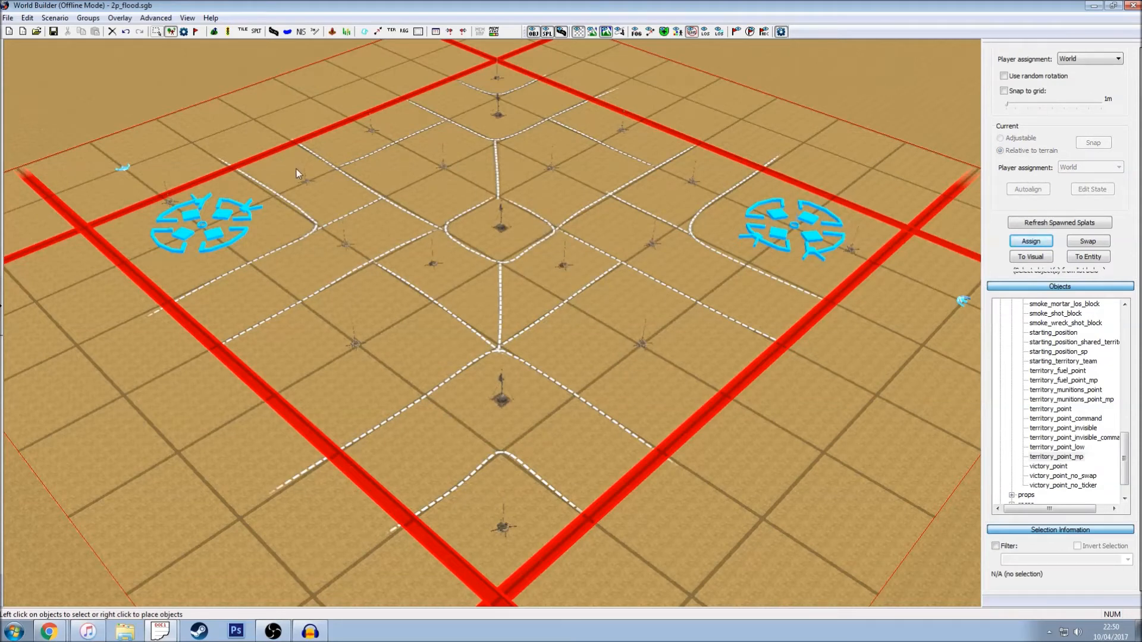
Step: Try to save the map, read through the map setup errors and dismiss the messages
click(54, 32)
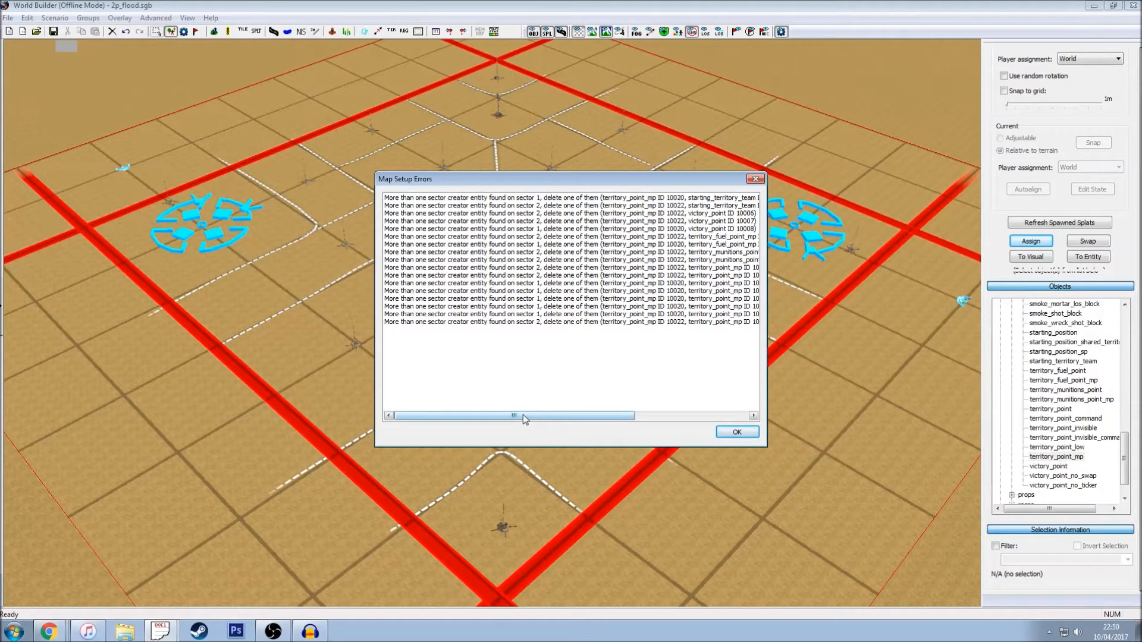
mouse_move(542, 418)
mouse_down()
mouse_move(582, 412)
mouse_move(556, 415)
mouse_up()
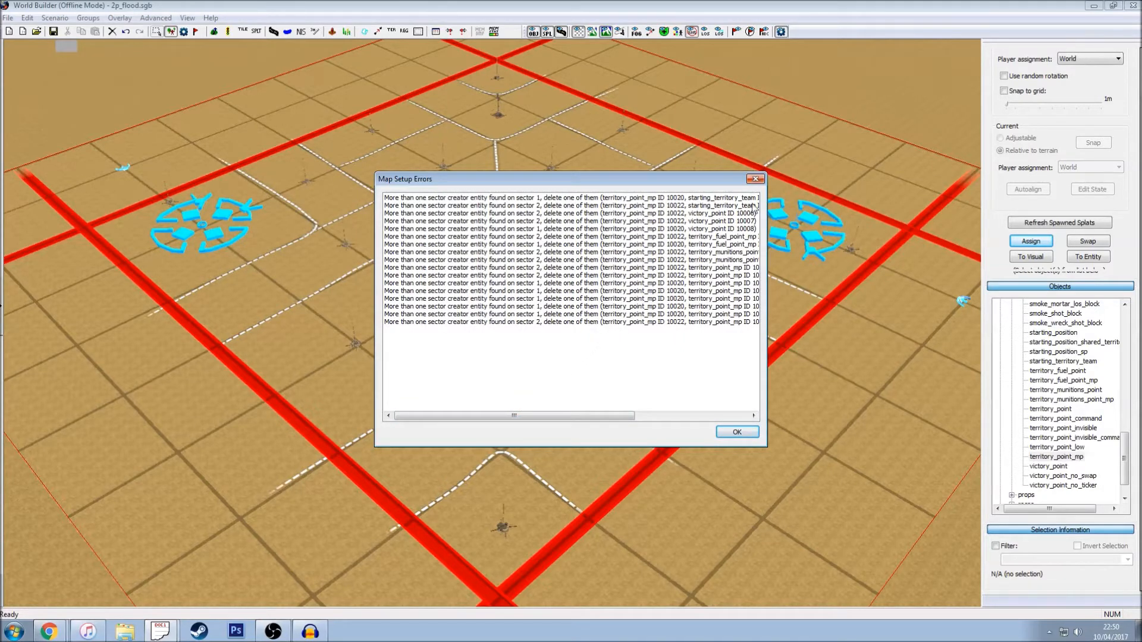
click(736, 432)
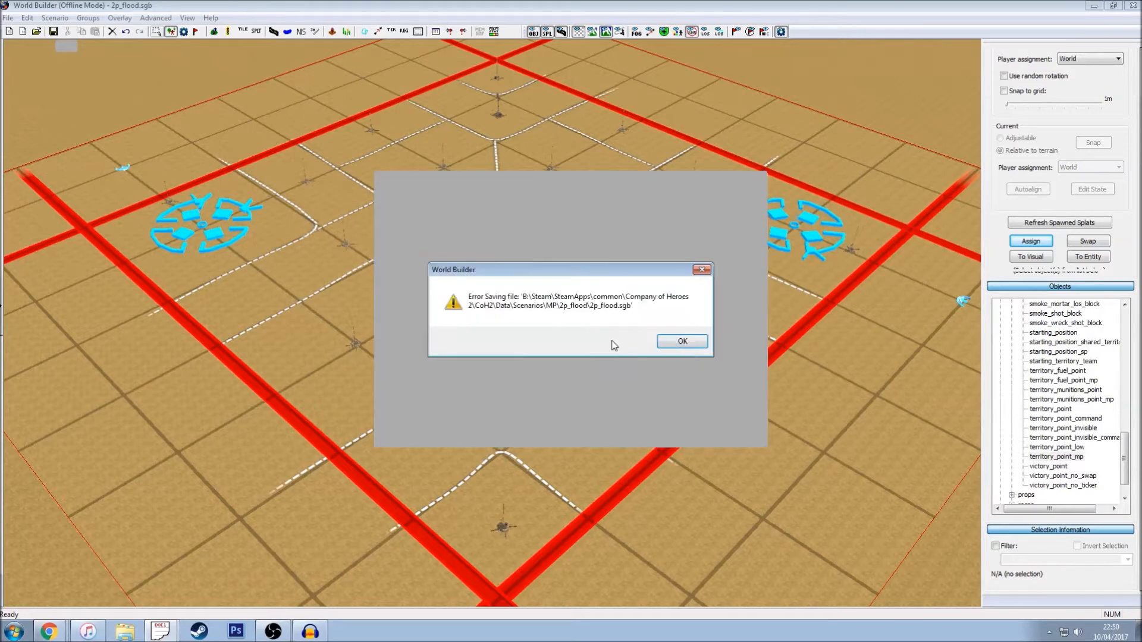
click(690, 348)
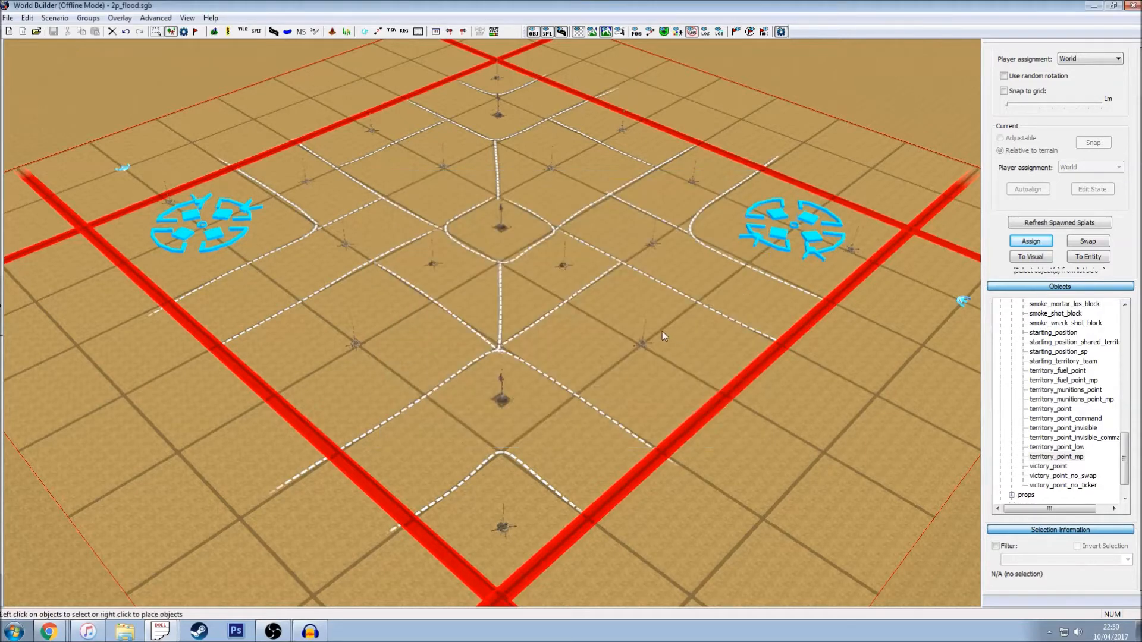
Step: Switch to territory editing and divide the map into sectors around the placed points with Calculate Voronoi
click(390, 32)
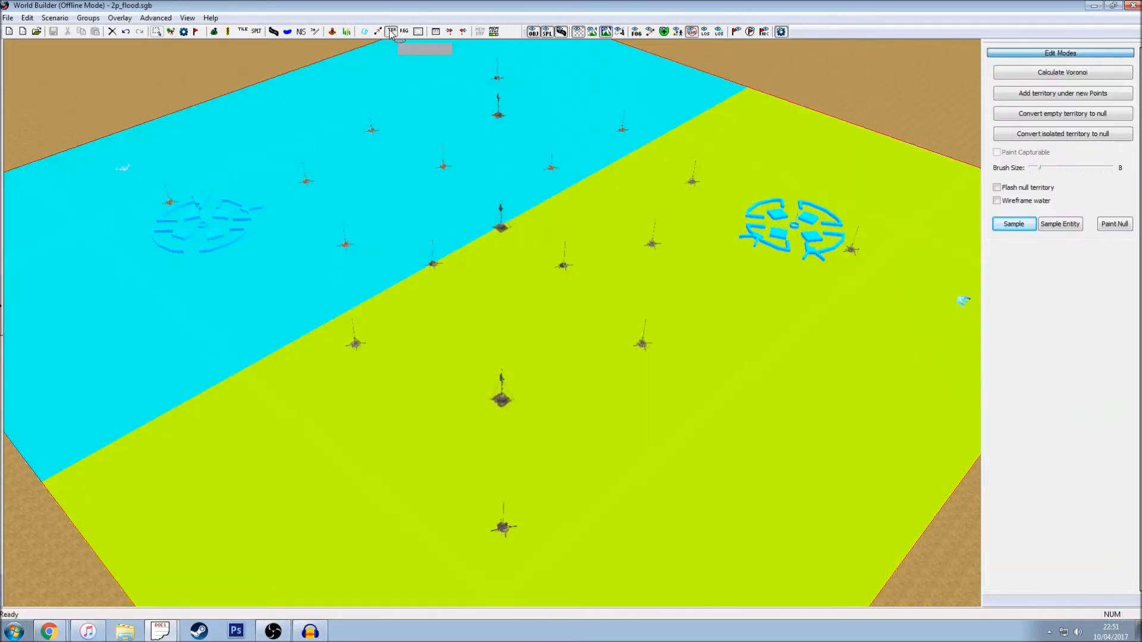
click(1093, 73)
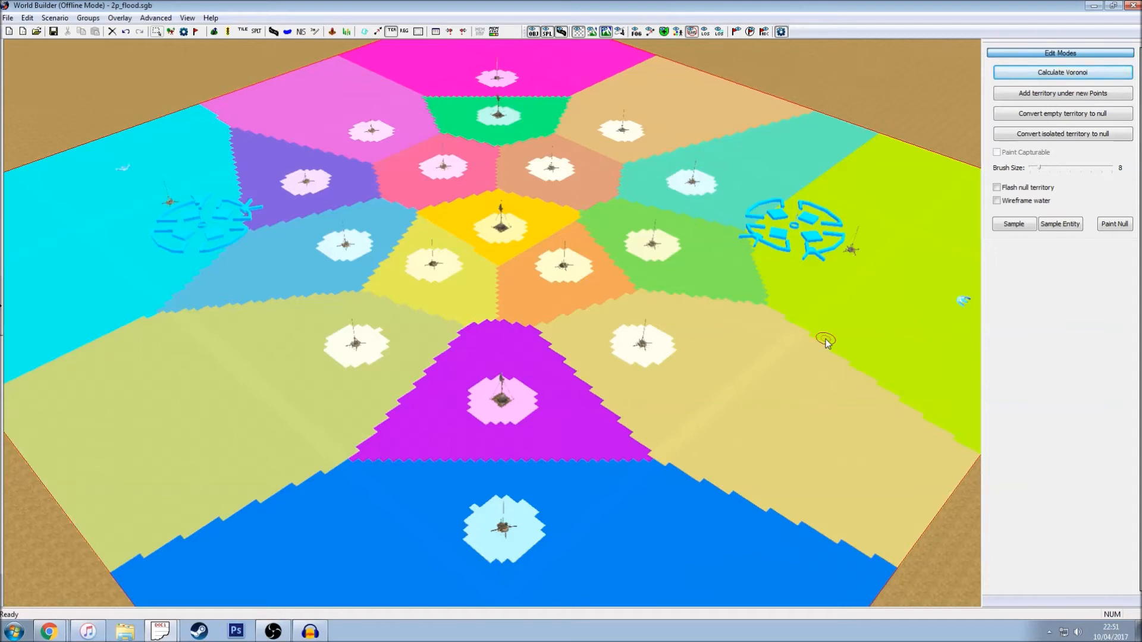
Step: Sample the yellow-green base sector for painting and set the brush size to 18
scroll(809, 317, up, 5)
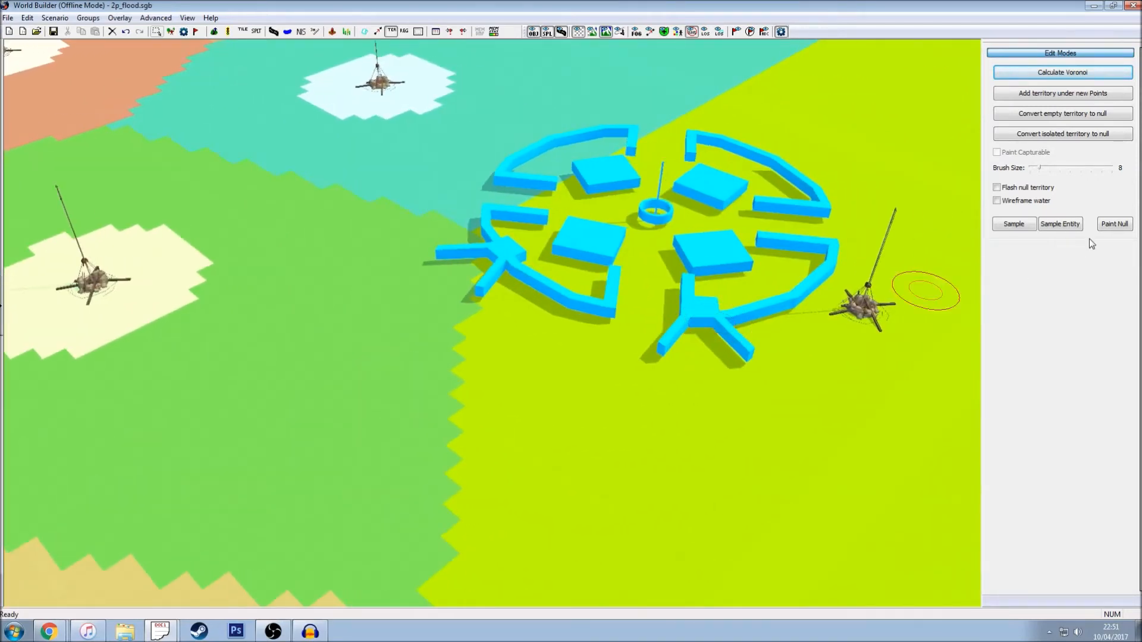
click(1014, 226)
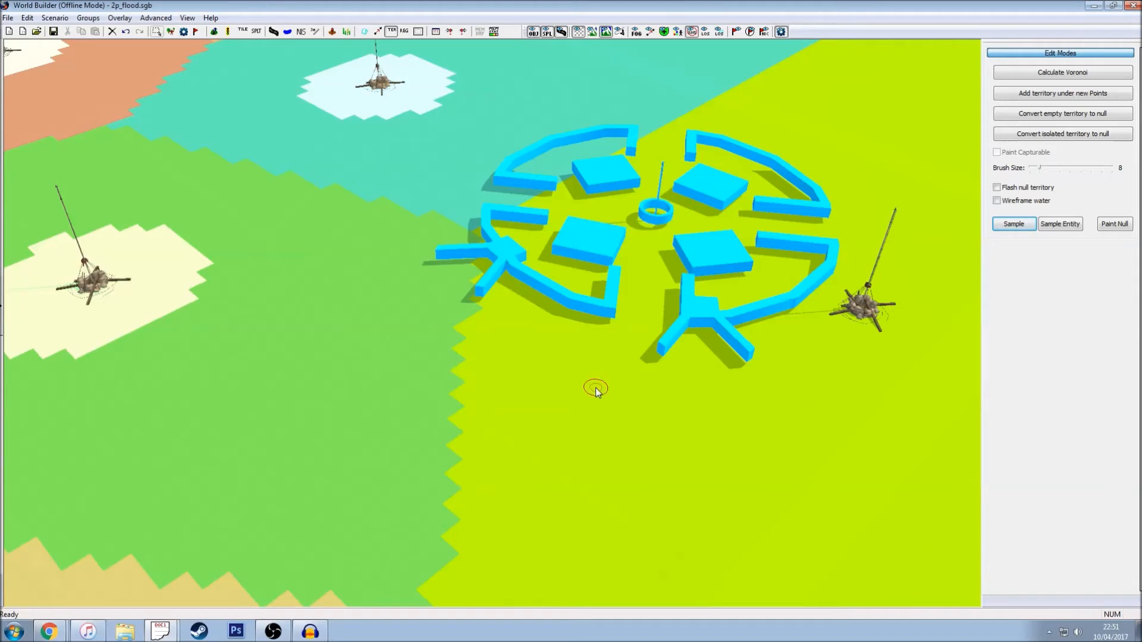
scroll(595, 387, down, 3)
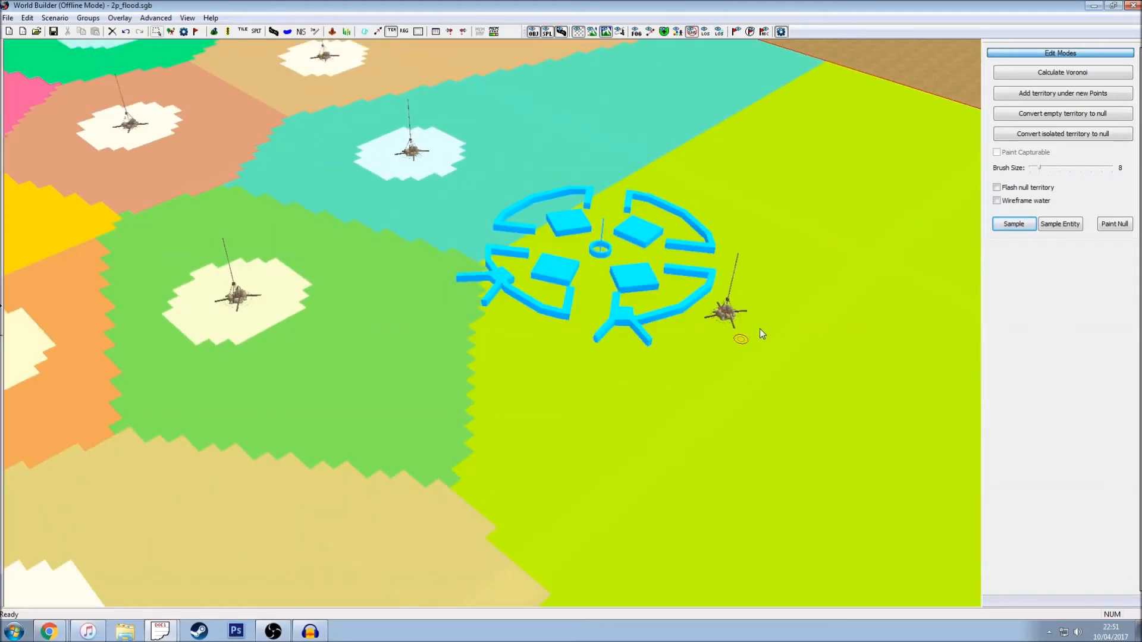
scroll(559, 362, up, 2)
click(558, 362)
scroll(559, 363, up, 2)
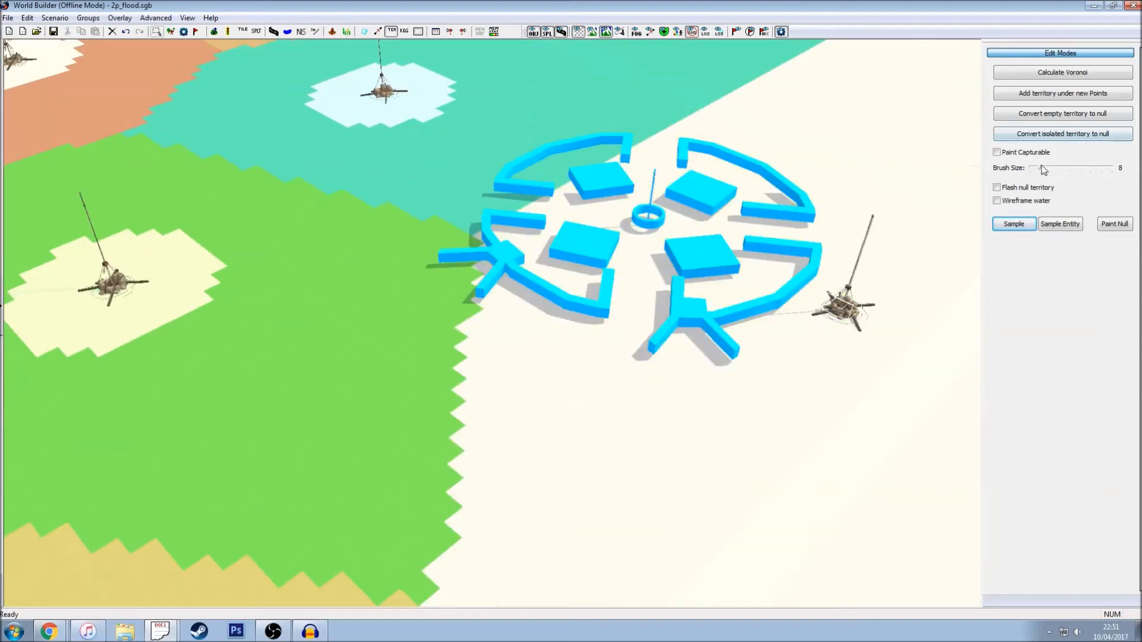
drag(1039, 165, 1051, 165)
Step: Paint the sampled base sector outward over its neighbours' edges so it encloses the whole base and reaches the map edge
key(Down)
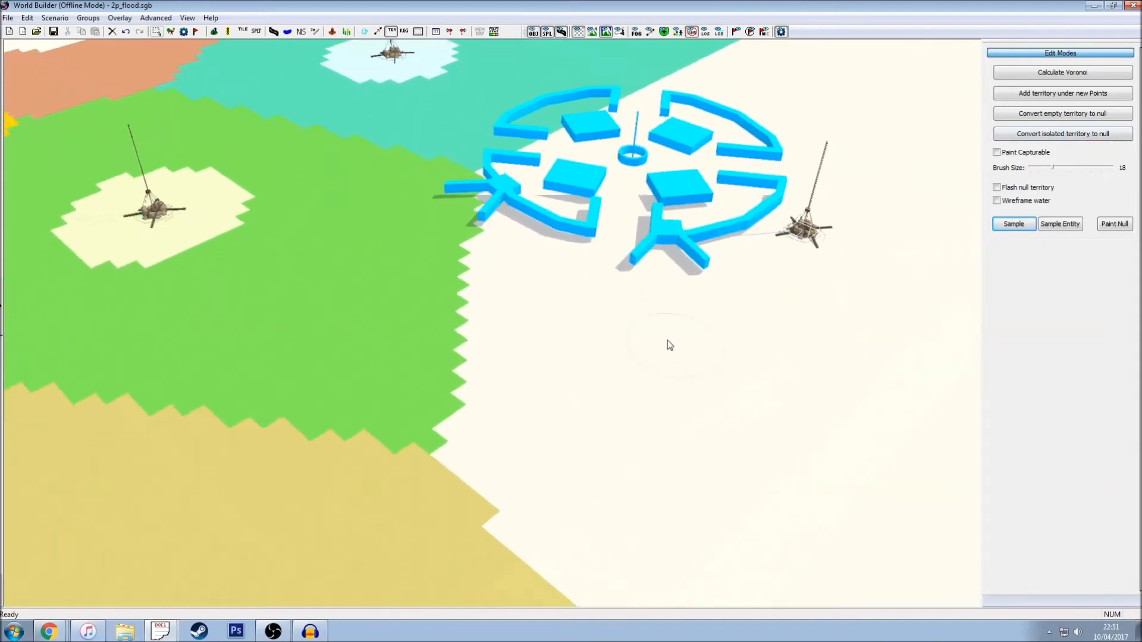
scroll(660, 345, up, 3)
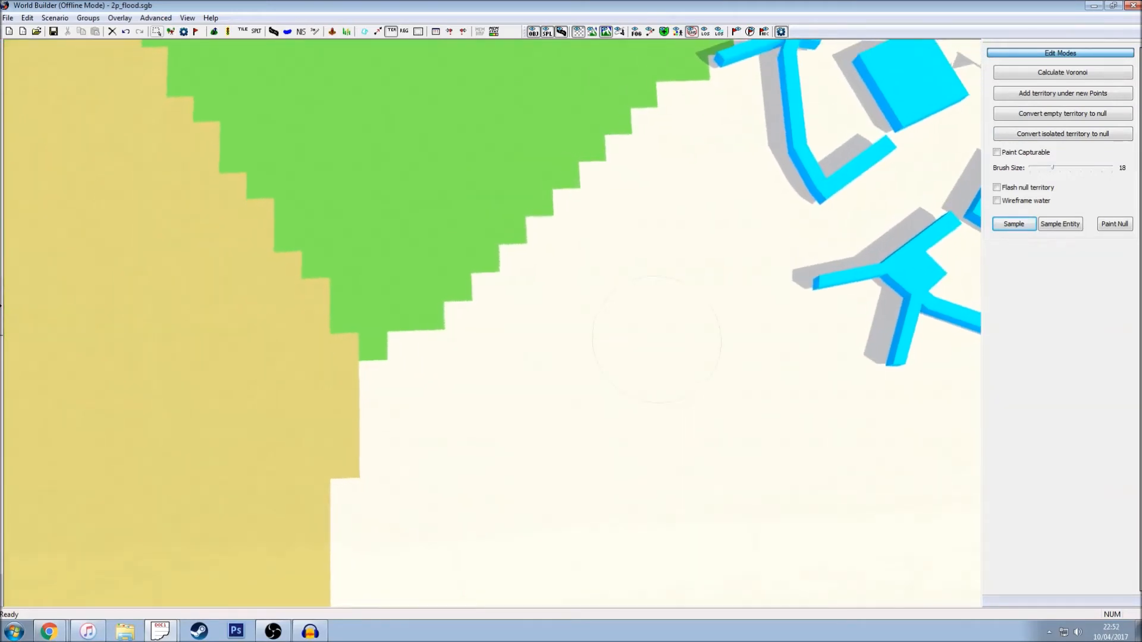
scroll(472, 327, up, 3)
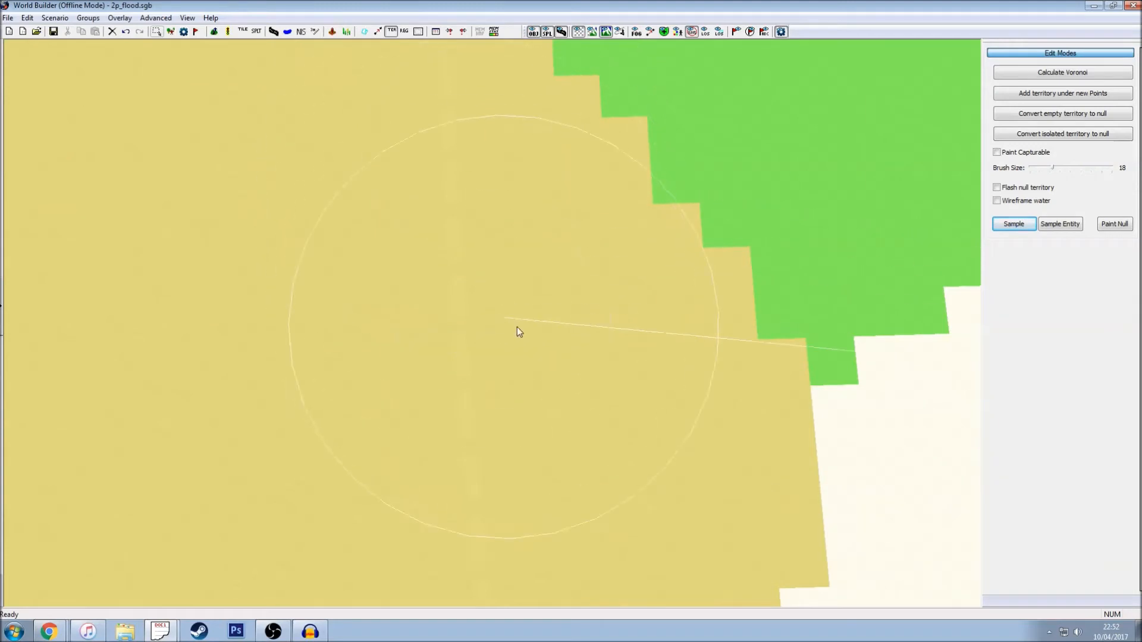
scroll(576, 288, down, 2)
key(Down)
mouse_move(510, 145)
mouse_down()
mouse_move(548, 501)
mouse_move(522, 466)
mouse_move(525, 484)
mouse_move(515, 319)
mouse_move(517, 456)
mouse_up()
key(Up)
key(Up)
key(Up)
key(Up)
key(Up)
key(Up)
key(Up)
key(Up)
key(Up)
key(Up)
key(Up)
key(Up)
key(Up)
key(Up)
key(Up)
key(Up)
key(Up)
mouse_move(504, 413)
mouse_down()
mouse_move(507, 382)
mouse_move(642, 440)
mouse_move(526, 544)
mouse_up()
key(Right)
key(Right)
key(Right)
key(Right)
key(Right)
key(Right)
key(Right)
key(Right)
key(Right)
key(Right)
key(Right)
key(Right)
key(Right)
key(Right)
key(Right)
key(Right)
key(Right)
key(Right)
key(Right)
key(Right)
key(Down)
key(Down)
key(Down)
key(Down)
key(Down)
key(Down)
key(Down)
key(Down)
key(Down)
key(Down)
key(Up)
mouse_move(493, 420)
mouse_down()
mouse_move(454, 339)
mouse_move(291, 301)
mouse_move(41, 372)
mouse_up()
mouse_move(651, 275)
mouse_down()
mouse_move(744, 265)
mouse_move(416, 190)
mouse_move(951, 166)
mouse_up()
key(Right)
key(Right)
key(Right)
key(Right)
key(Right)
key(Right)
mouse_move(610, 287)
mouse_down()
mouse_move(792, 252)
mouse_move(764, 290)
mouse_move(685, 255)
mouse_move(914, 250)
mouse_move(778, 243)
mouse_up()
key(Right)
key(Right)
key(Right)
key(Right)
key(Right)
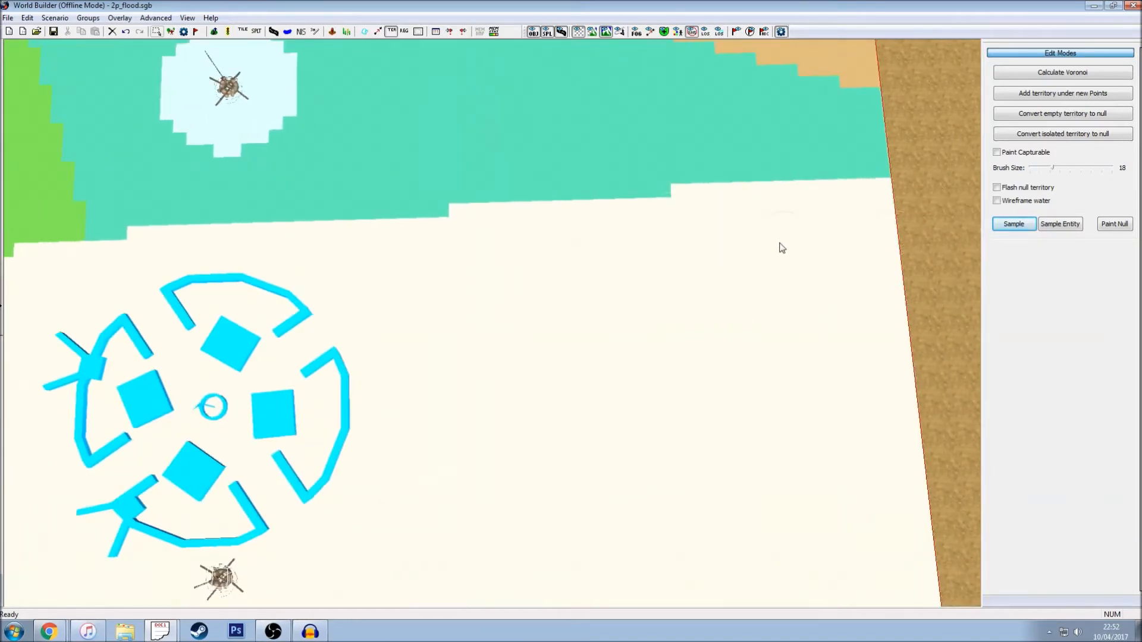
Step: Sample the cyan sector of the opposite base for painting
scroll(400, 408, down, 3)
key(Left)
key(Left)
key(Left)
key(Left)
key(Left)
key(Left)
key(Up)
key(Up)
key(Up)
key(Up)
scroll(595, 297, down, 2)
key(Left)
key(Left)
key(Left)
key(Left)
key(Up)
key(Up)
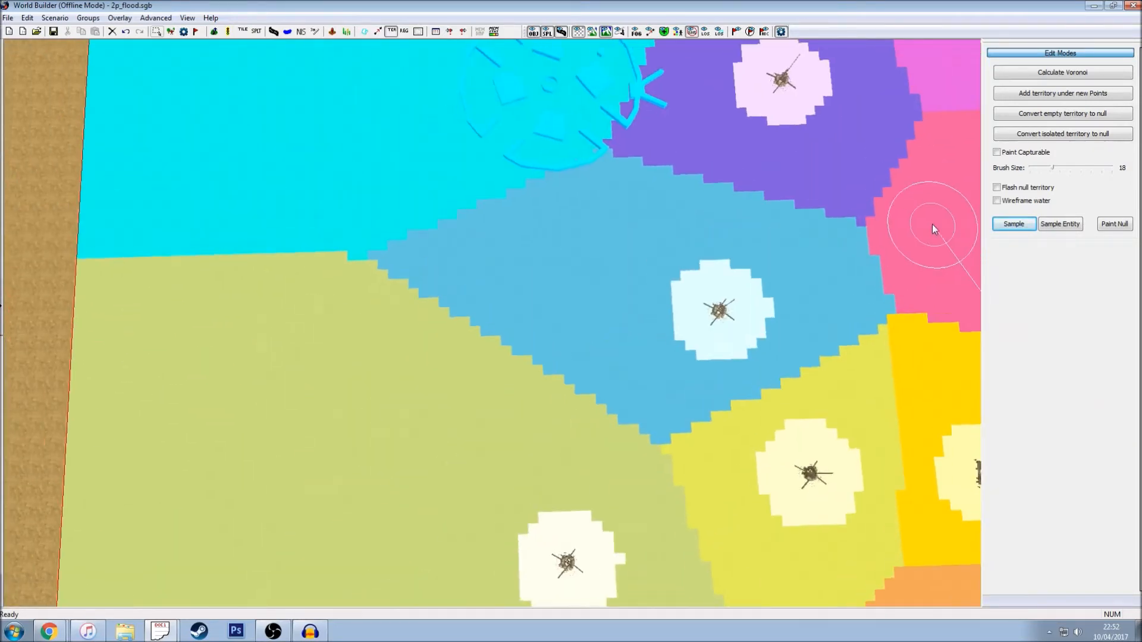
key(Up)
key(Up)
key(Up)
key(Up)
scroll(583, 177, up, 2)
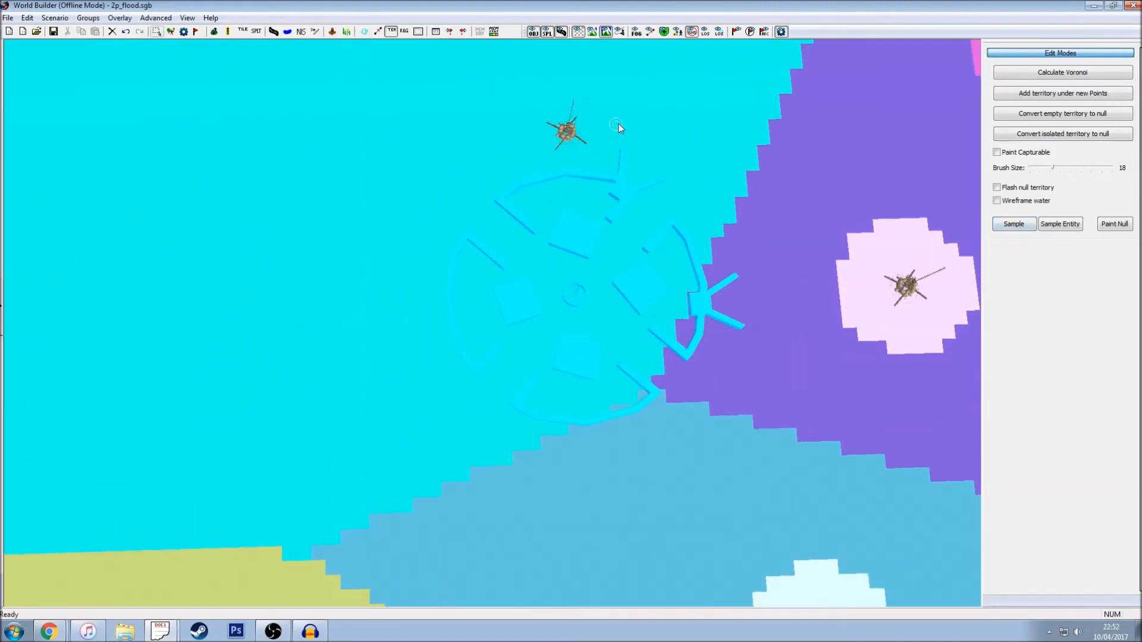
click(646, 132)
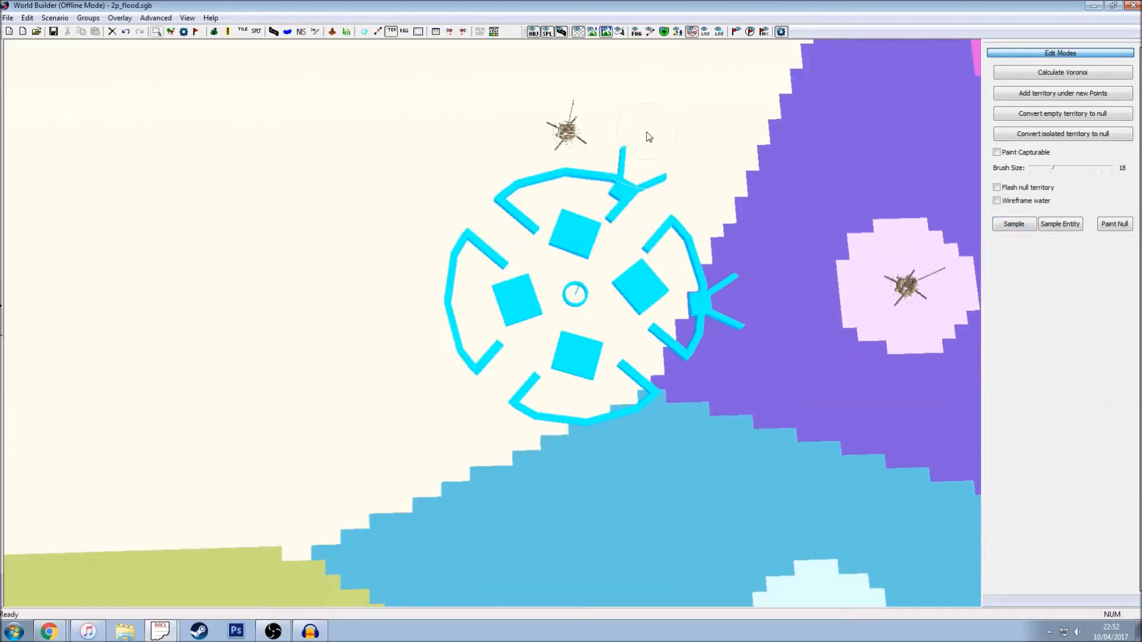
Step: Extend the opposite base's sector over the adjoining purple, blue and olive sector edges so it surrounds the whole base
key(Right)
key(Right)
scroll(574, 145, up, 2)
mouse_move(598, 84)
mouse_down()
mouse_move(601, 373)
mouse_move(612, 362)
mouse_up()
key(Left)
key(Down)
key(Down)
mouse_move(684, 245)
mouse_down()
mouse_move(609, 416)
mouse_move(184, 497)
mouse_move(143, 553)
mouse_up()
key(Left)
key(Left)
key(Left)
key(Down)
drag(654, 425, 4, 449)
key(Right)
key(Down)
key(Right)
key(Up)
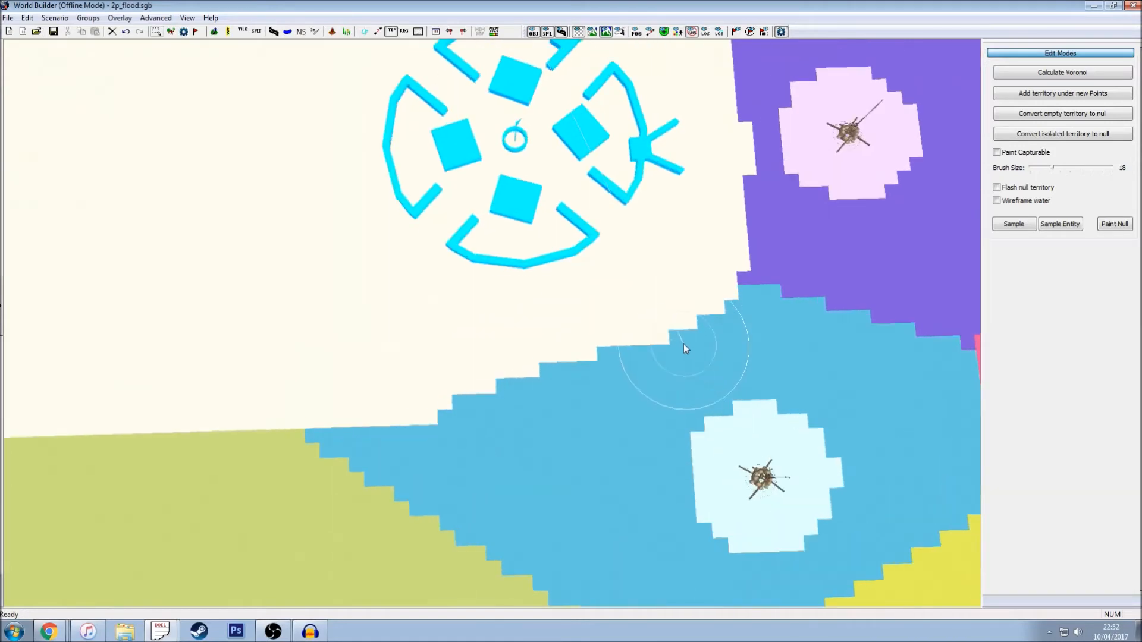
key(Right)
key(Right)
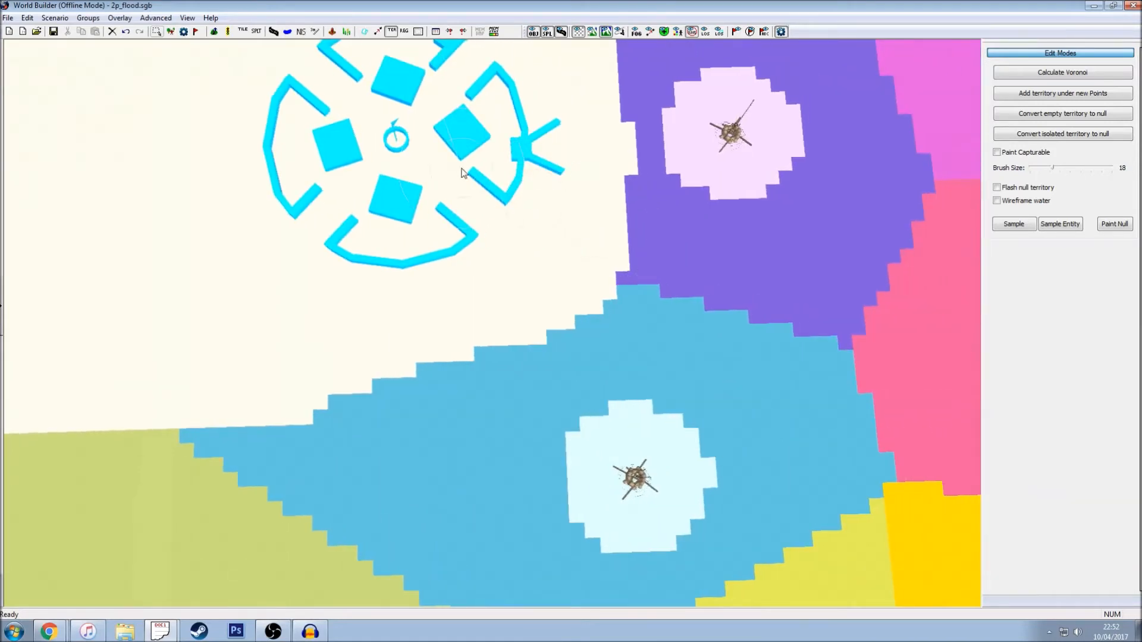
Step: Hide the territory overlay to compare the painted base sector with the dotted border lines, and show it again
click(121, 18)
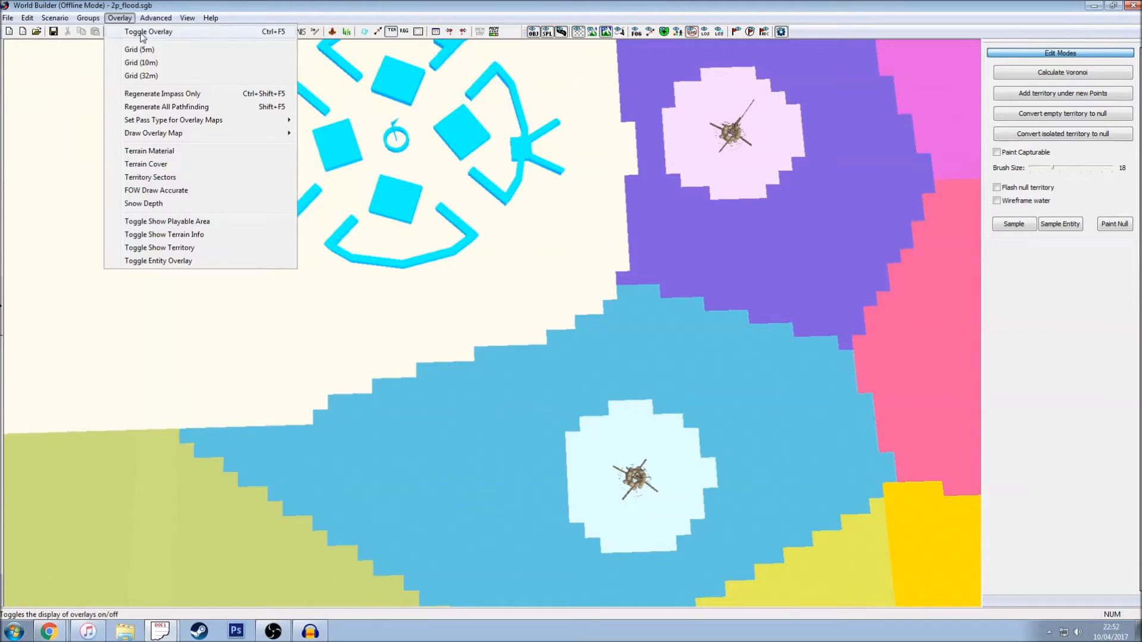
click(142, 32)
key(Right)
key(Right)
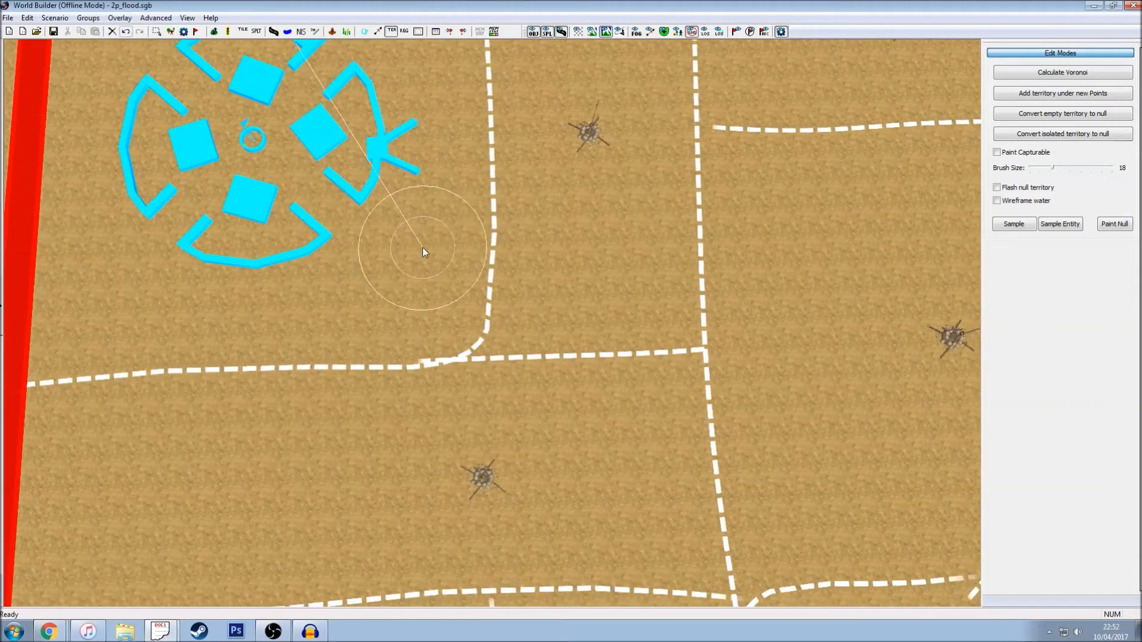
scroll(422, 247, up, 2)
click(121, 18)
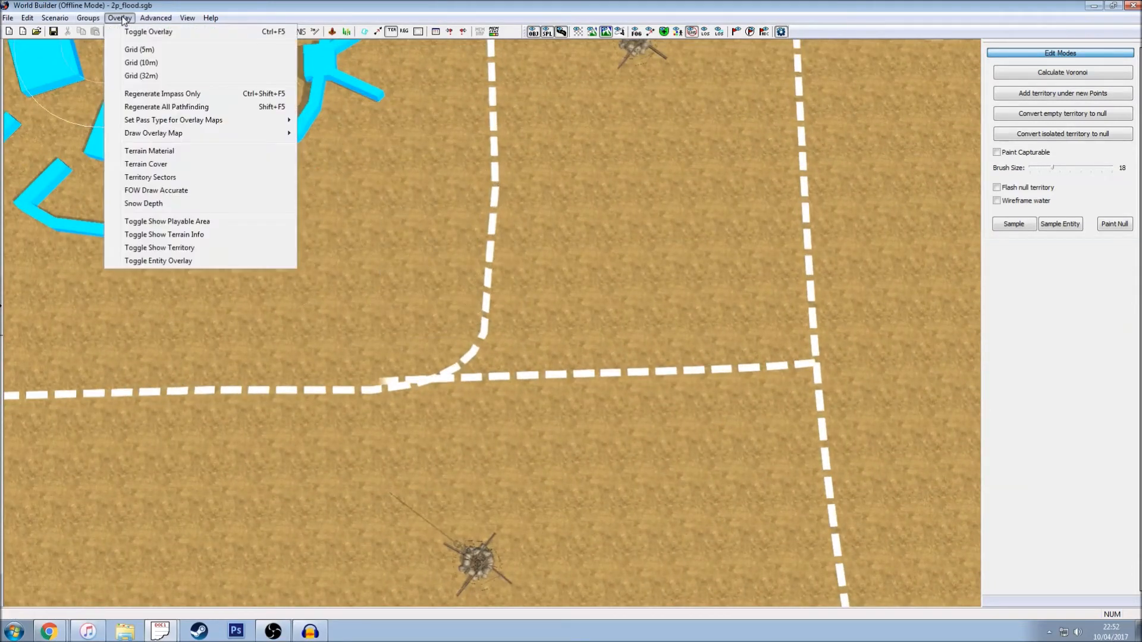
click(130, 33)
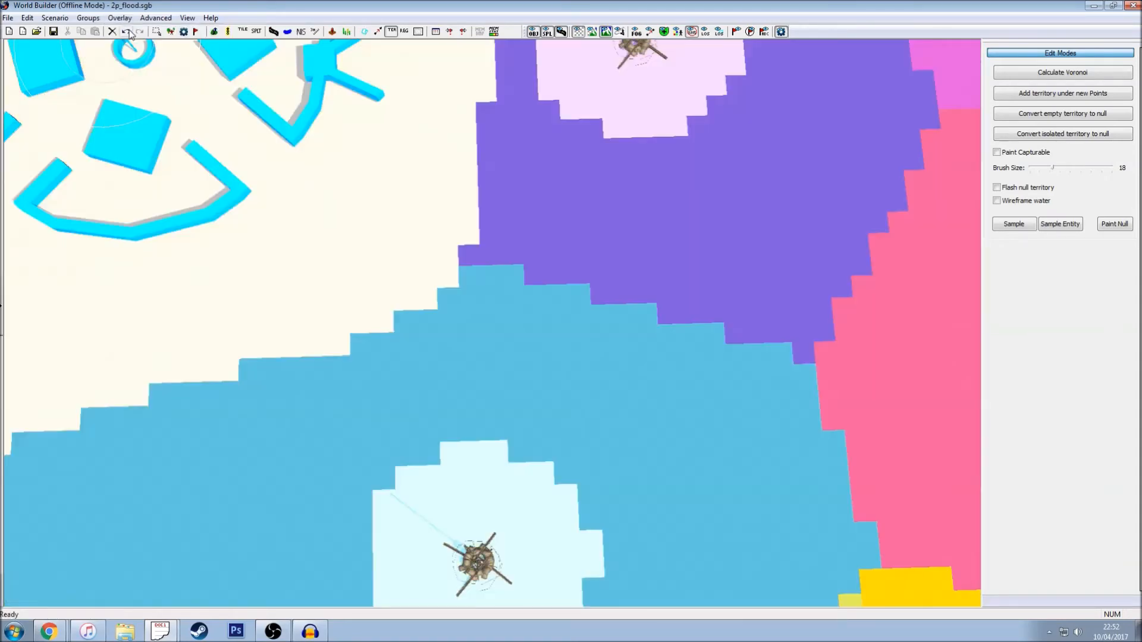
Step: Paint the cyan base sector further out over the adjoining purple and blue sector edges
mouse_move(409, 119)
mouse_down()
mouse_move(401, 276)
mouse_move(209, 291)
mouse_up()
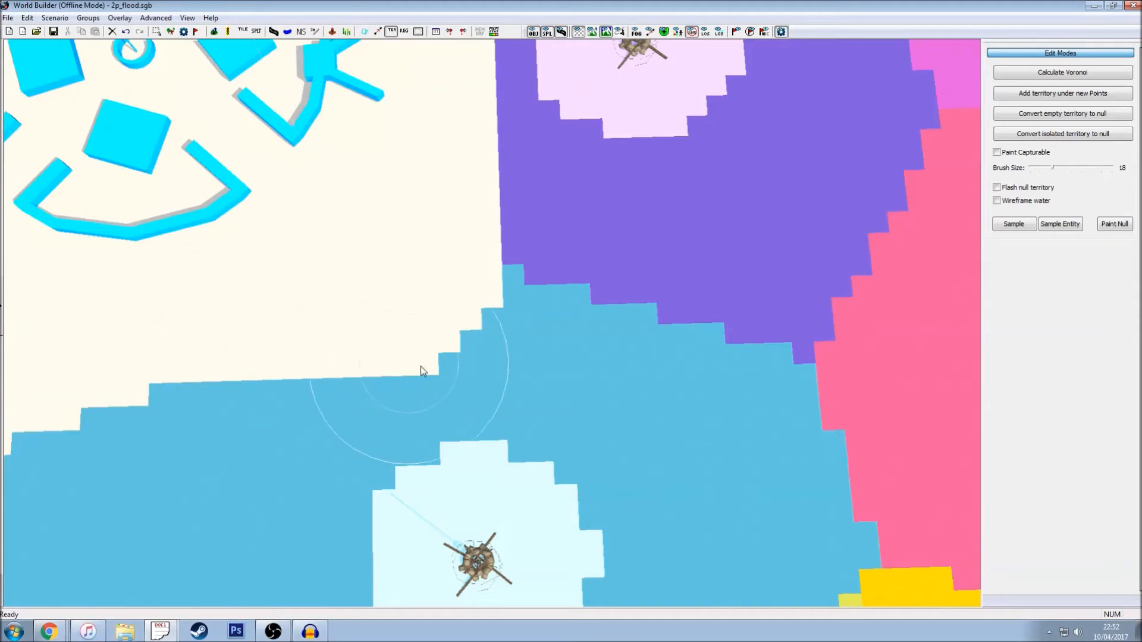
scroll(672, 391, down, 5)
scroll(673, 380, down, 10)
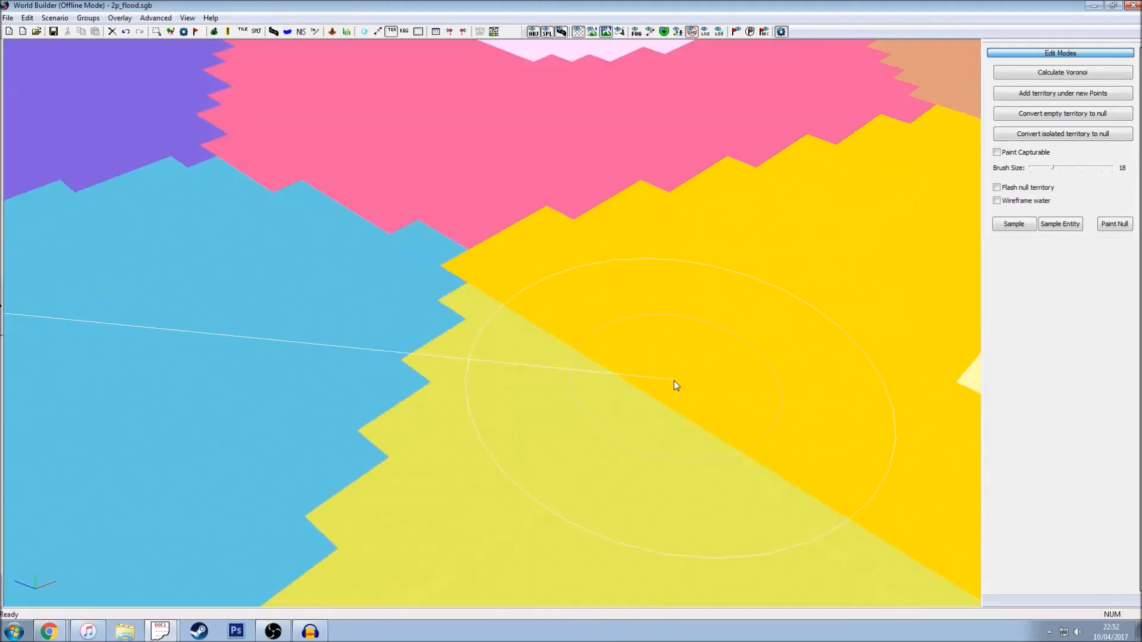
scroll(662, 361, down, 2)
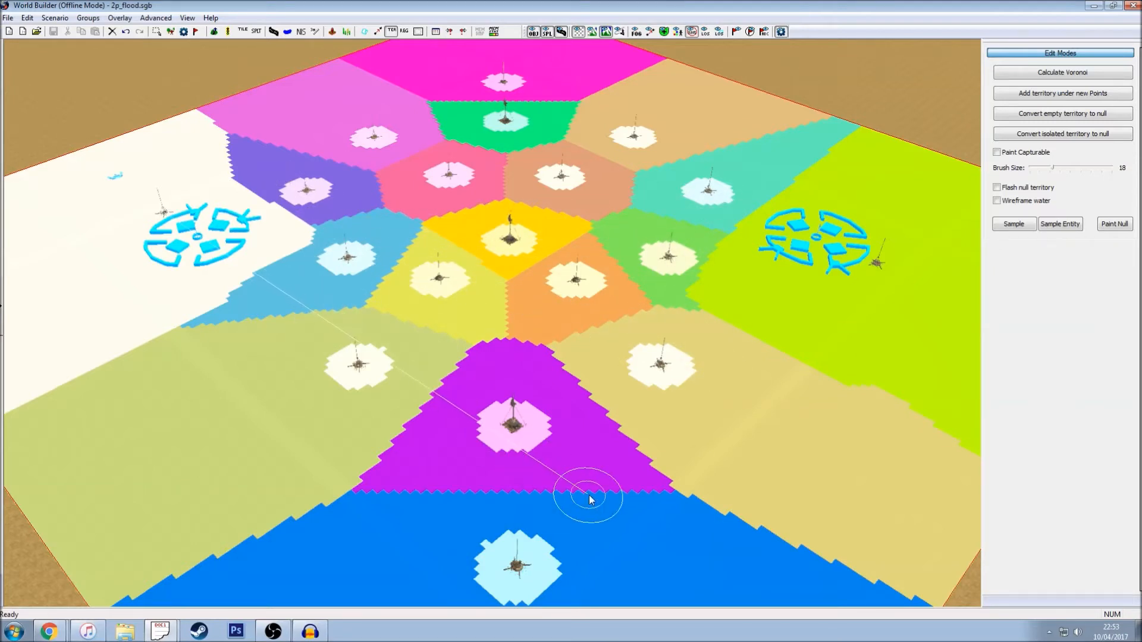
scroll(586, 484, down, 3)
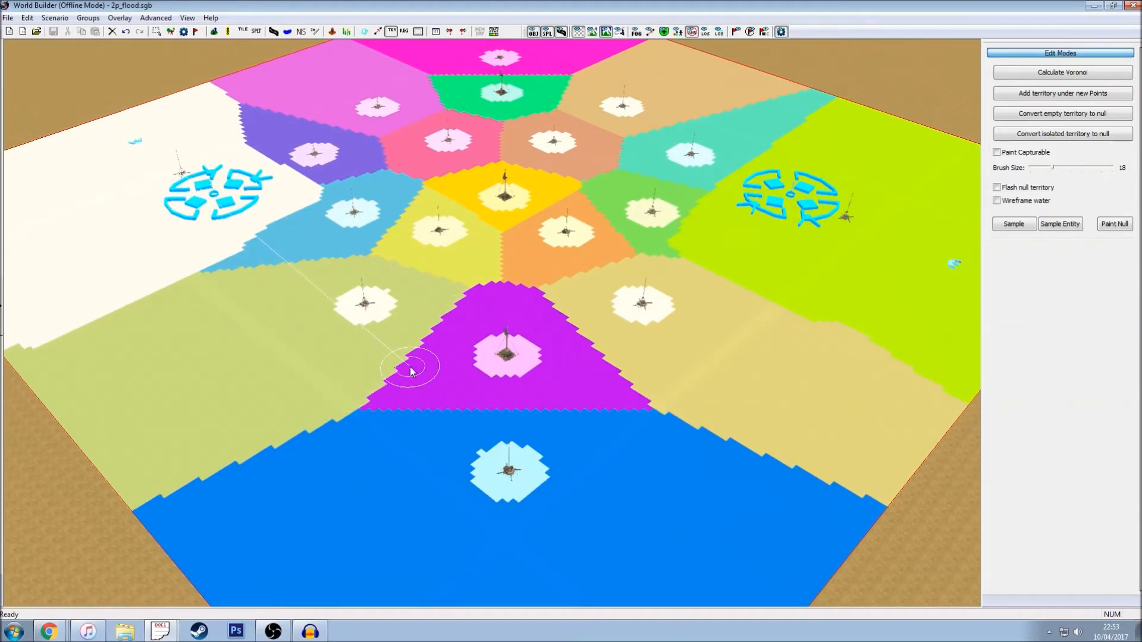
scroll(211, 123, up, 4)
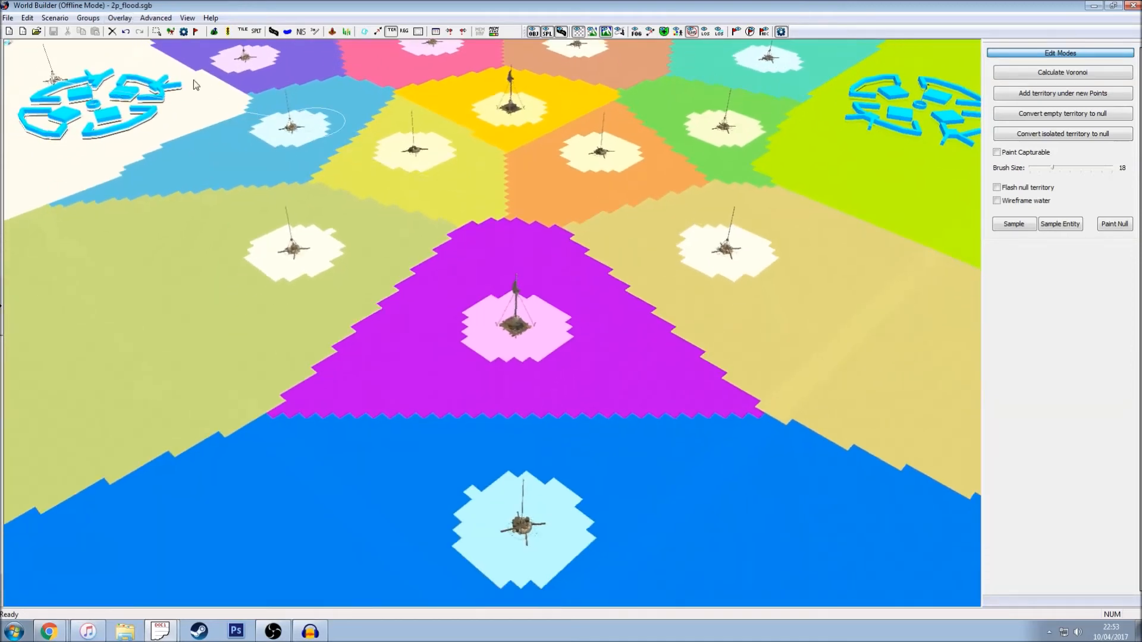
Step: Sample the purple victory point sector and extend it outward over the neighbouring blue, olive and tan sector edges, following the dotted layout
click(120, 18)
click(149, 34)
scroll(429, 226, up, 5)
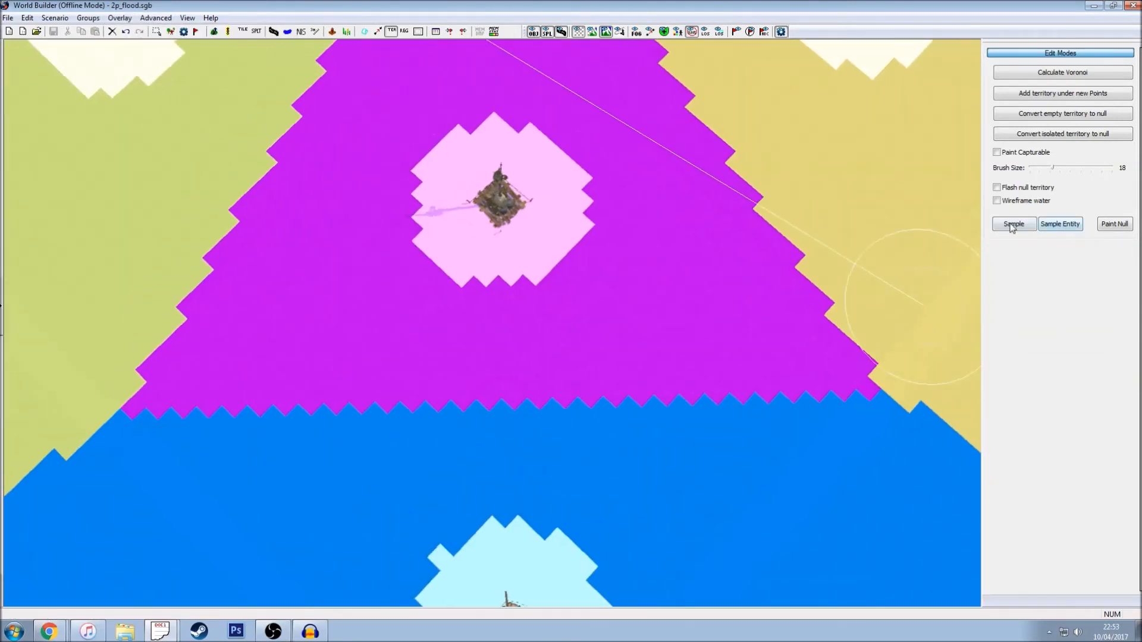
click(1014, 224)
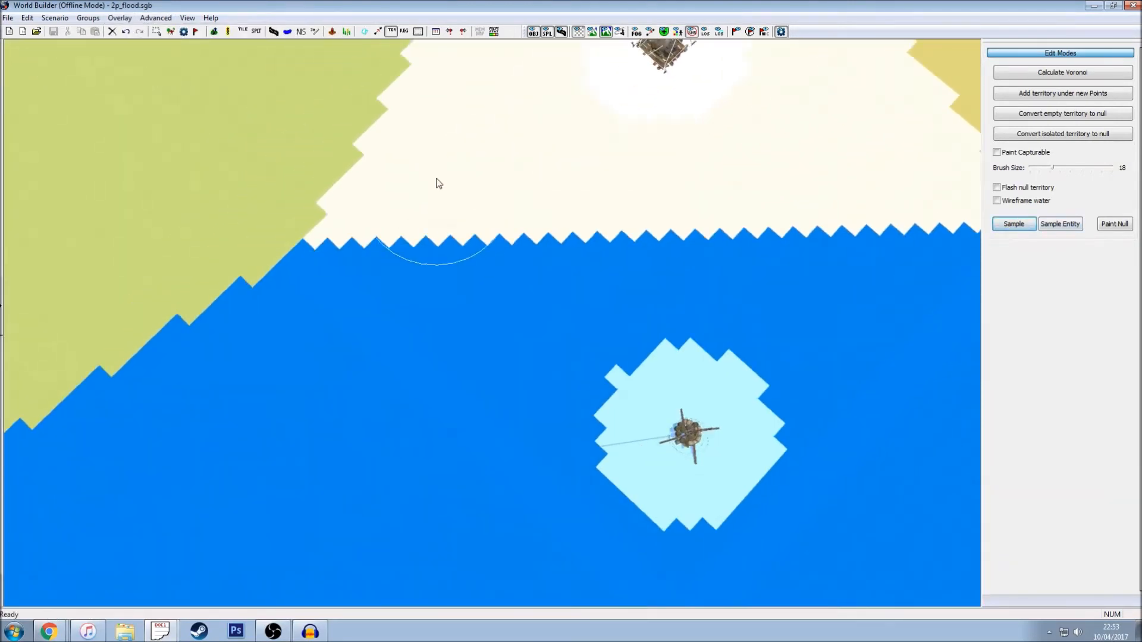
mouse_move(438, 184)
mouse_down()
mouse_move(283, 241)
mouse_move(359, 319)
mouse_move(369, 367)
mouse_move(466, 331)
mouse_move(237, 344)
mouse_move(500, 204)
mouse_move(933, 227)
mouse_move(733, 244)
mouse_move(722, 191)
mouse_move(854, 332)
mouse_move(759, 474)
mouse_move(620, 296)
mouse_move(464, 158)
mouse_move(348, 104)
mouse_up()
mouse_move(349, 100)
middle_down()
mouse_move(523, 178)
mouse_move(601, 326)
mouse_move(776, 373)
middle_up()
key(Down)
key(Down)
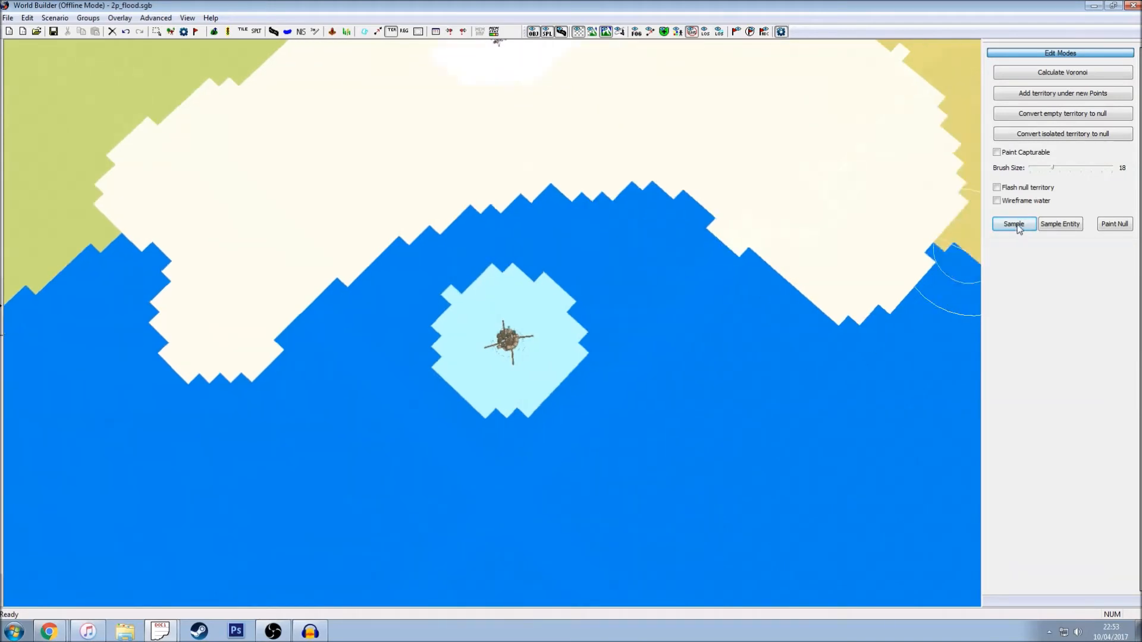
Step: Sample the blue corner sector and enable Paint Capturable
scroll(736, 204, up, 5)
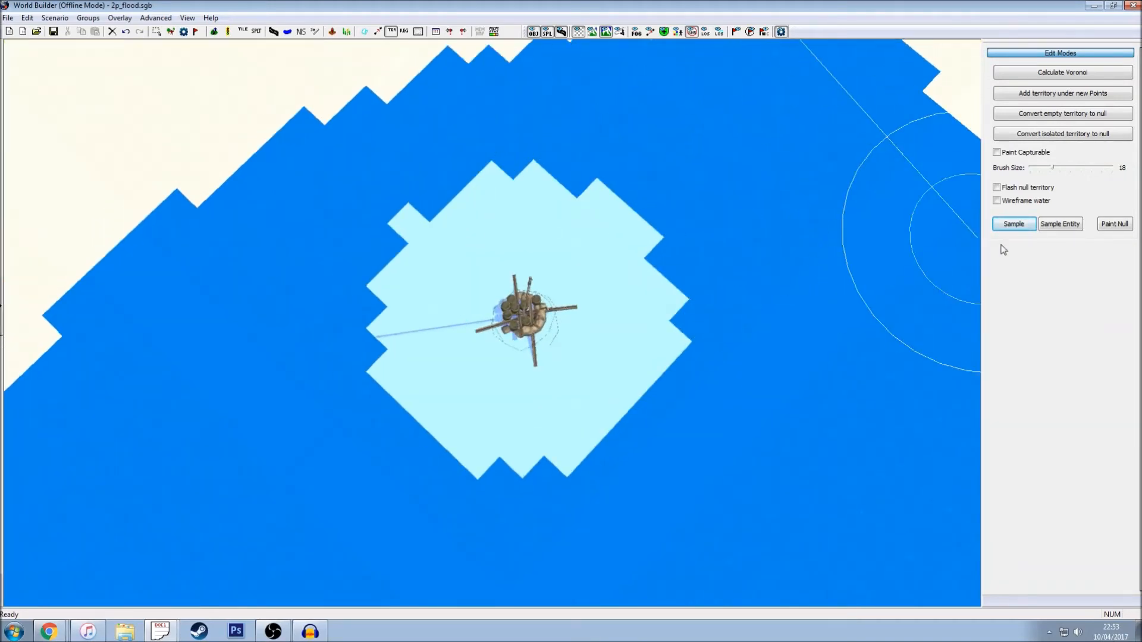
click(1013, 224)
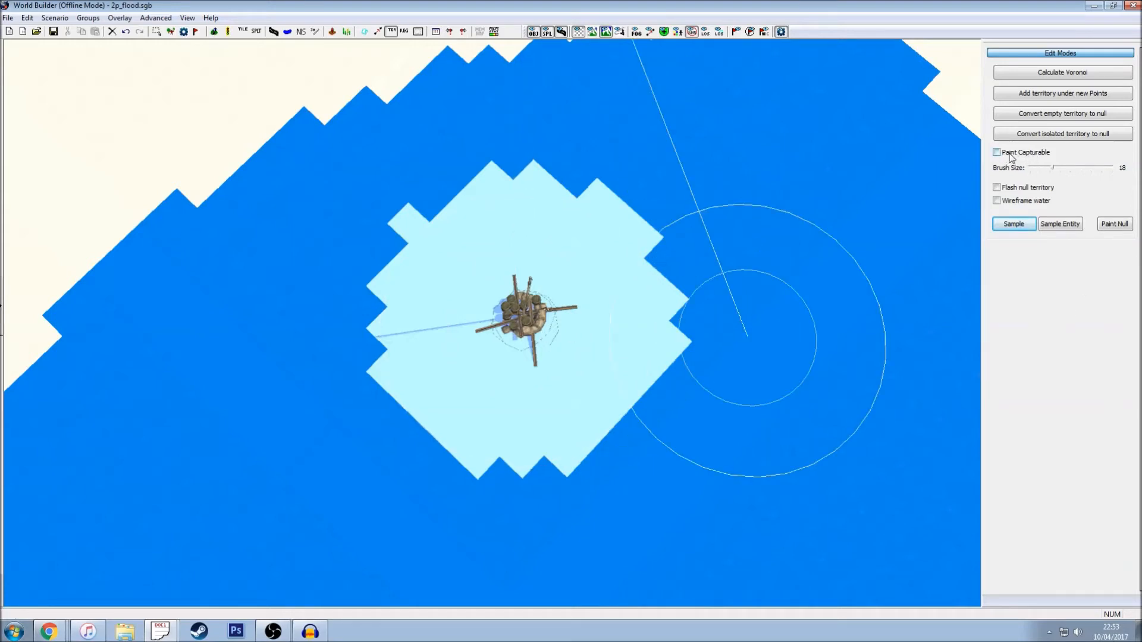
click(1014, 225)
click(815, 176)
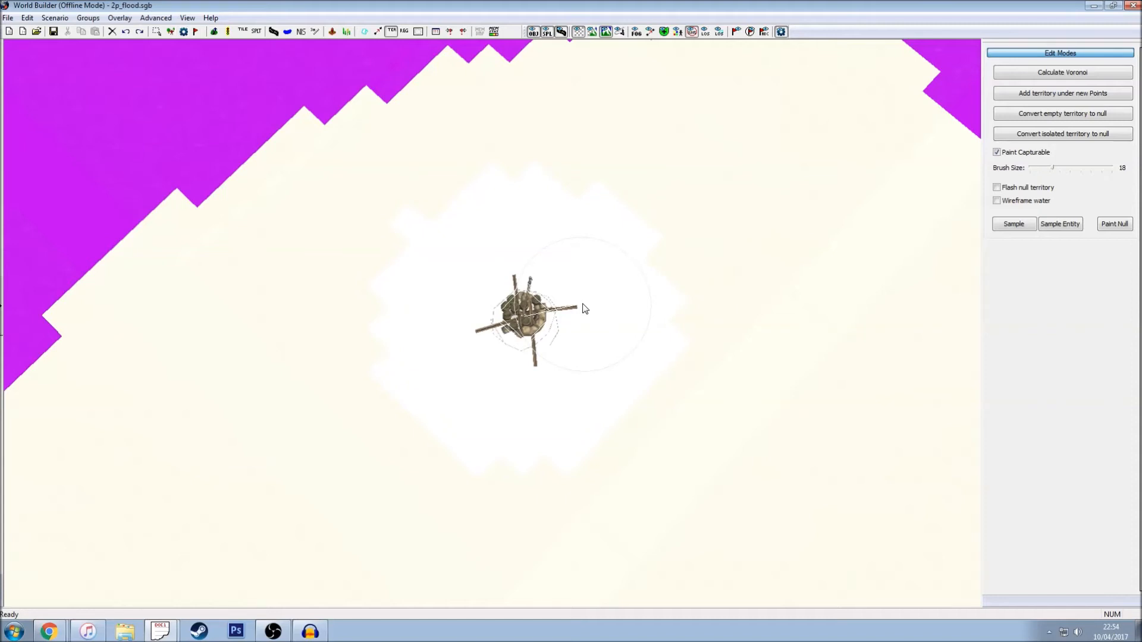
scroll(583, 306, down, 10)
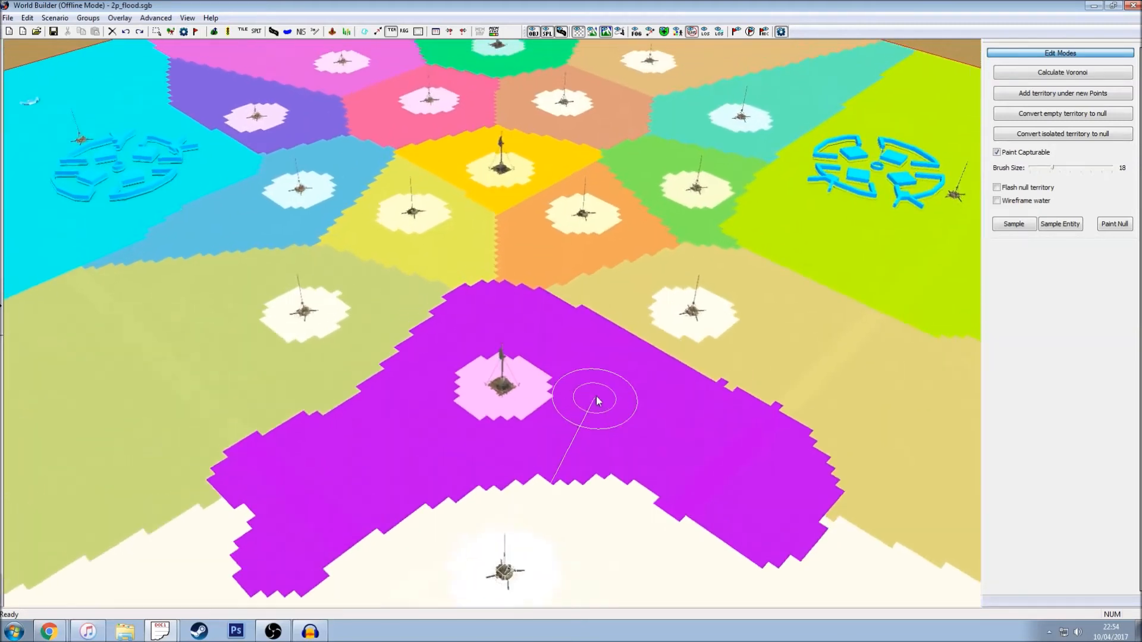
scroll(598, 402, up, 1)
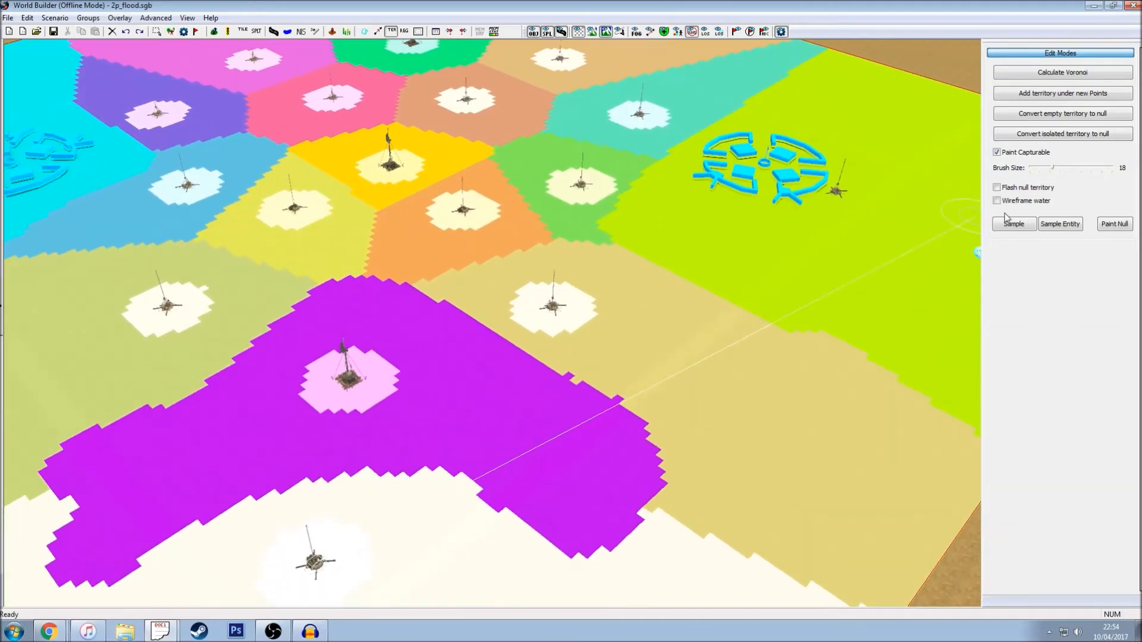
Step: Sample the purple sector, disable Paint Capturable and paint over the sides of the capturable area around its victory point
click(1014, 231)
scroll(685, 452, up, 8)
scroll(627, 352, down, 2)
click(628, 351)
click(997, 153)
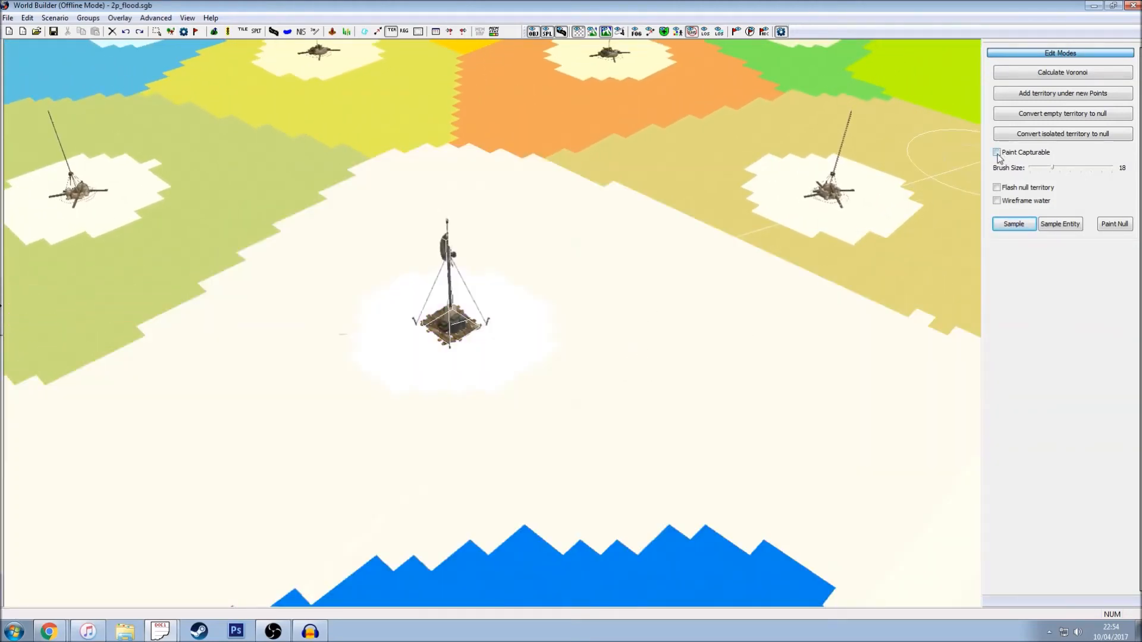
scroll(599, 295, up, 3)
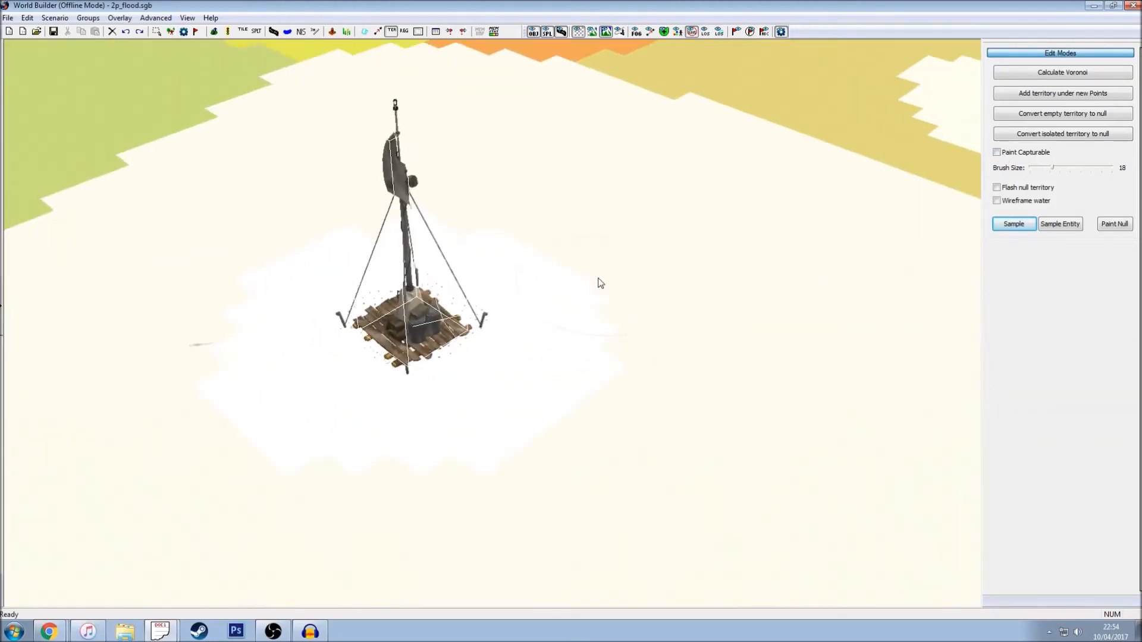
scroll(250, 260, up, 2)
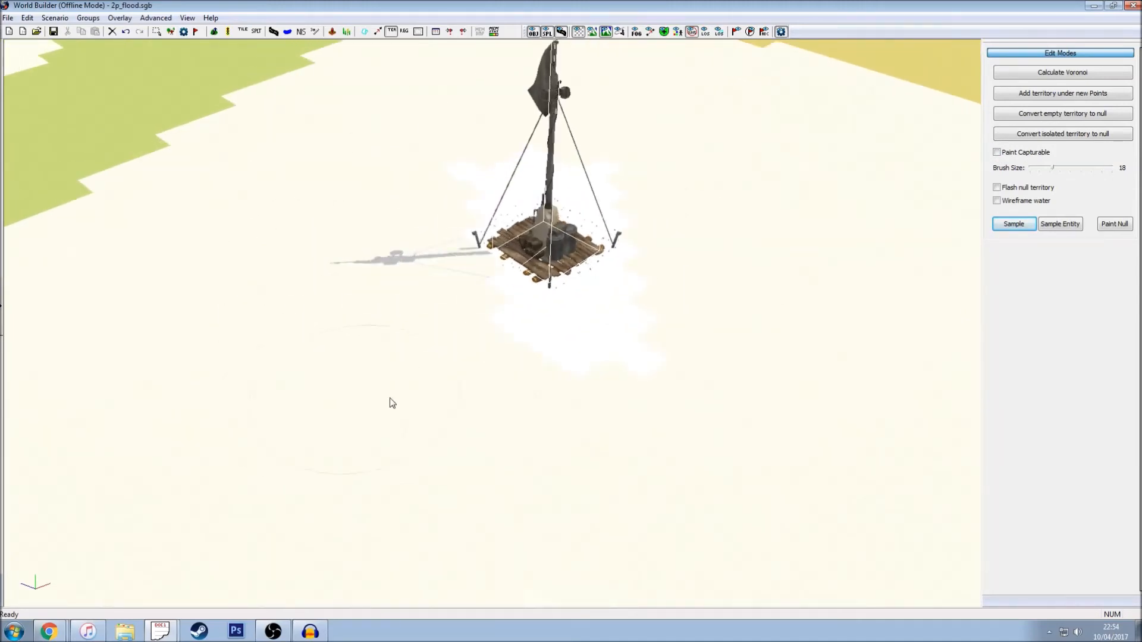
scroll(384, 210, down, 2)
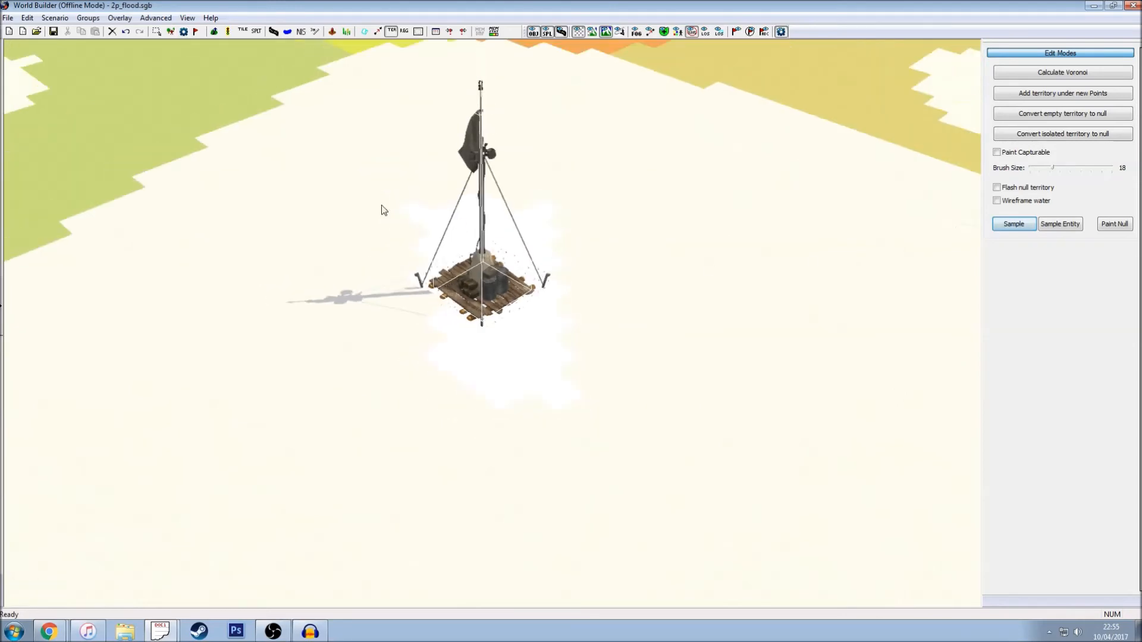
Step: Sample the olive sector and restore the full capturable area around the purple sector's victory point
click(169, 84)
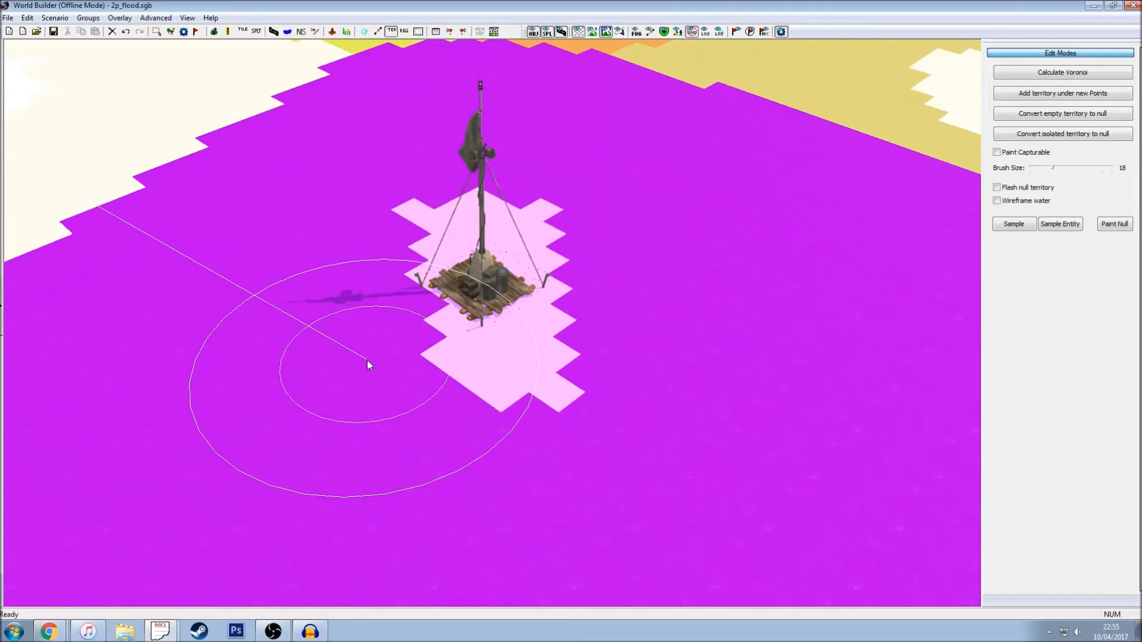
click(502, 306)
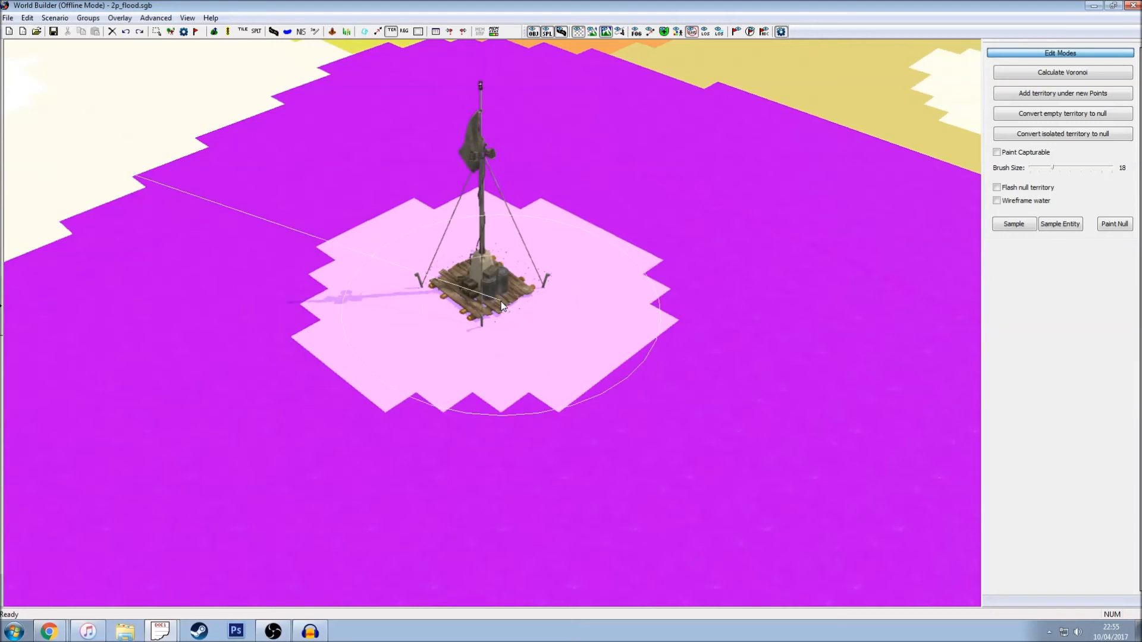
scroll(502, 304, down, 6)
scroll(528, 297, down, 3)
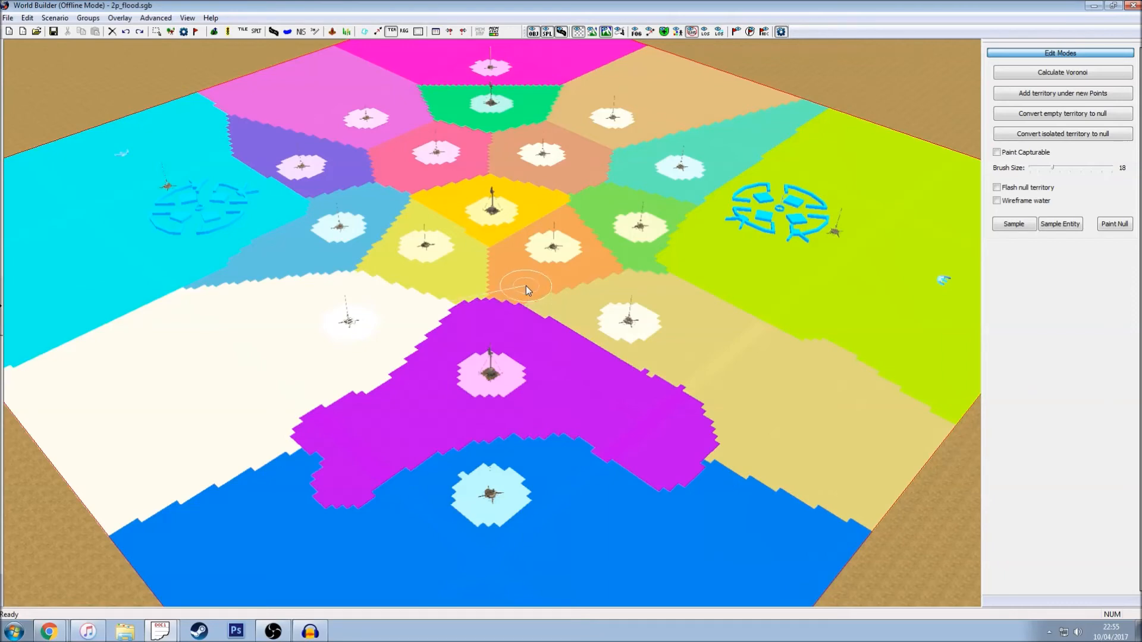
Step: Examine the purple sector's borders and the capturable area around its victory point from several angles
scroll(535, 298, up, 4)
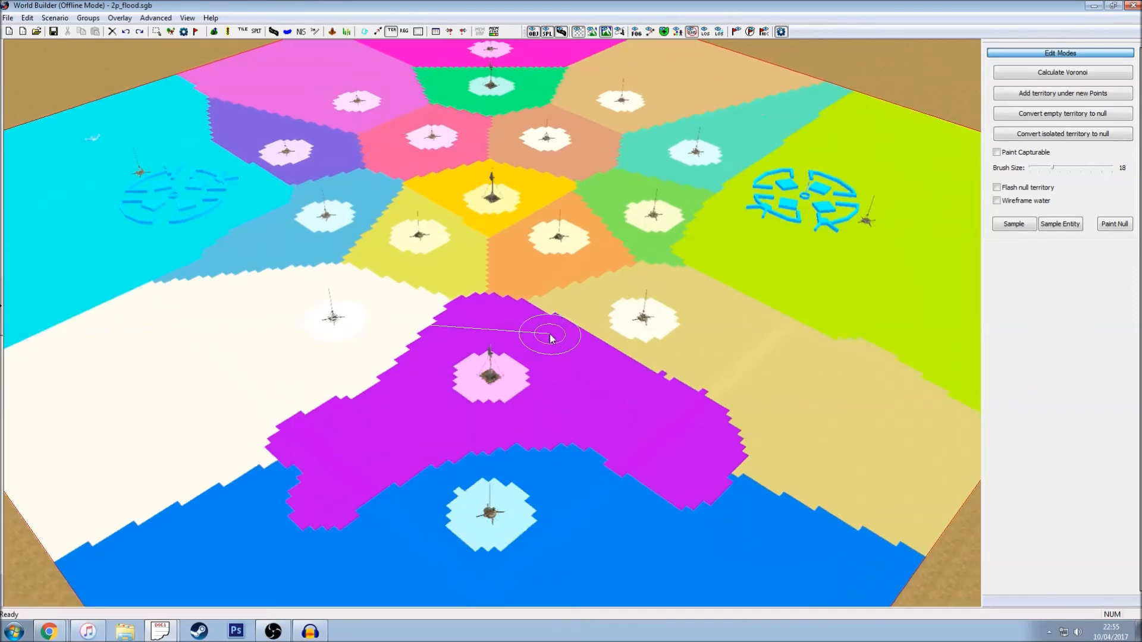
scroll(529, 280, up, 8)
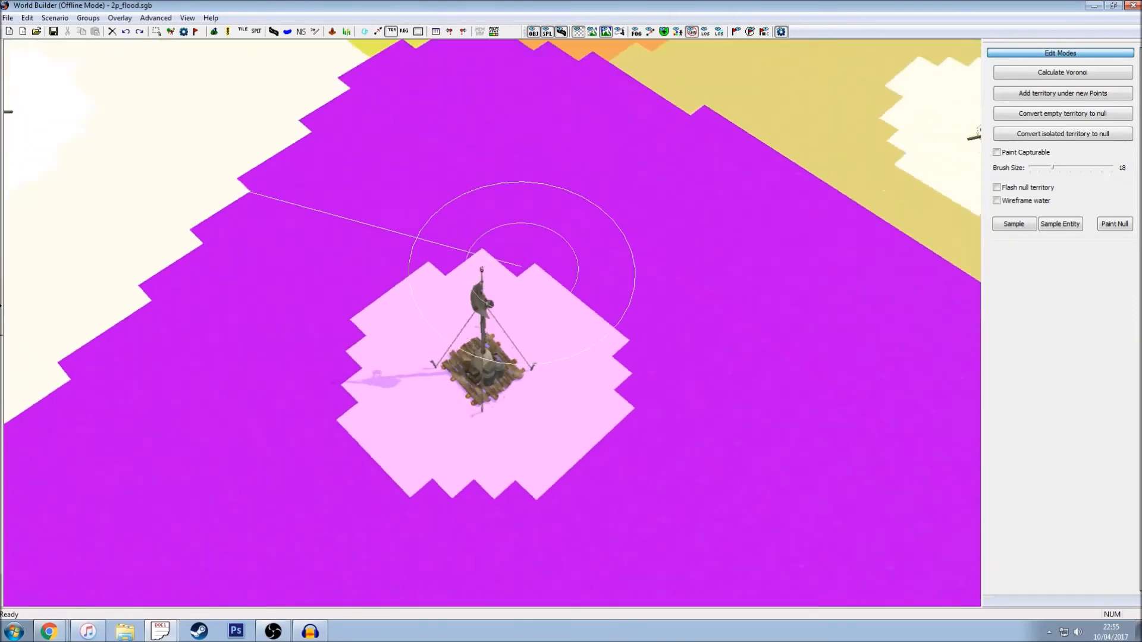
scroll(540, 229, up, 8)
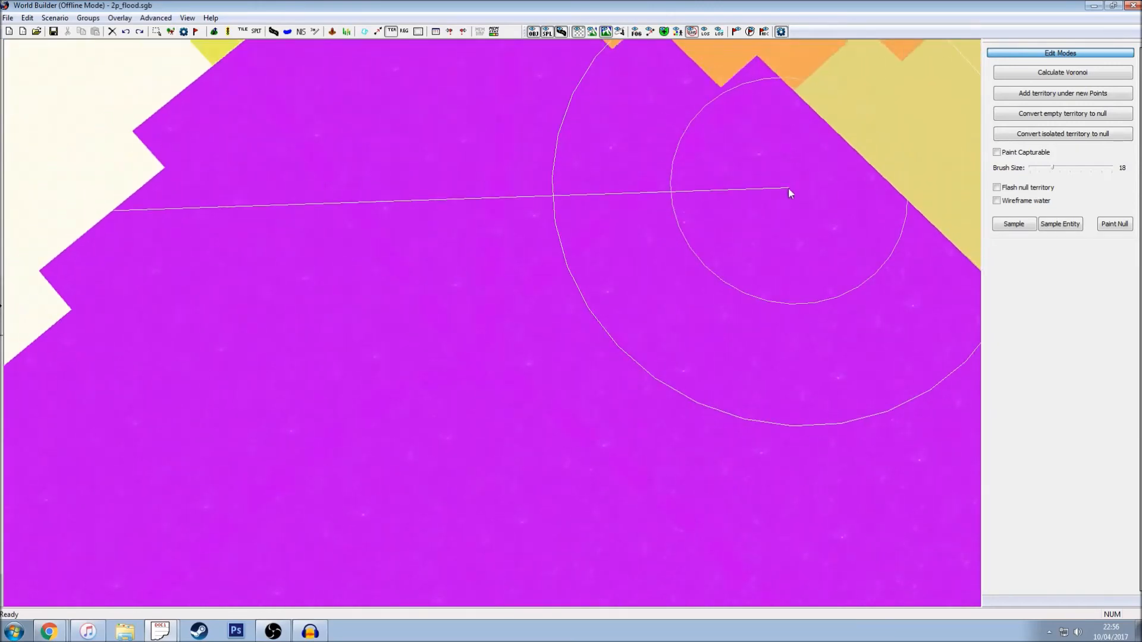
key(Down)
key(Down)
key(Down)
key(Down)
key(Down)
key(Down)
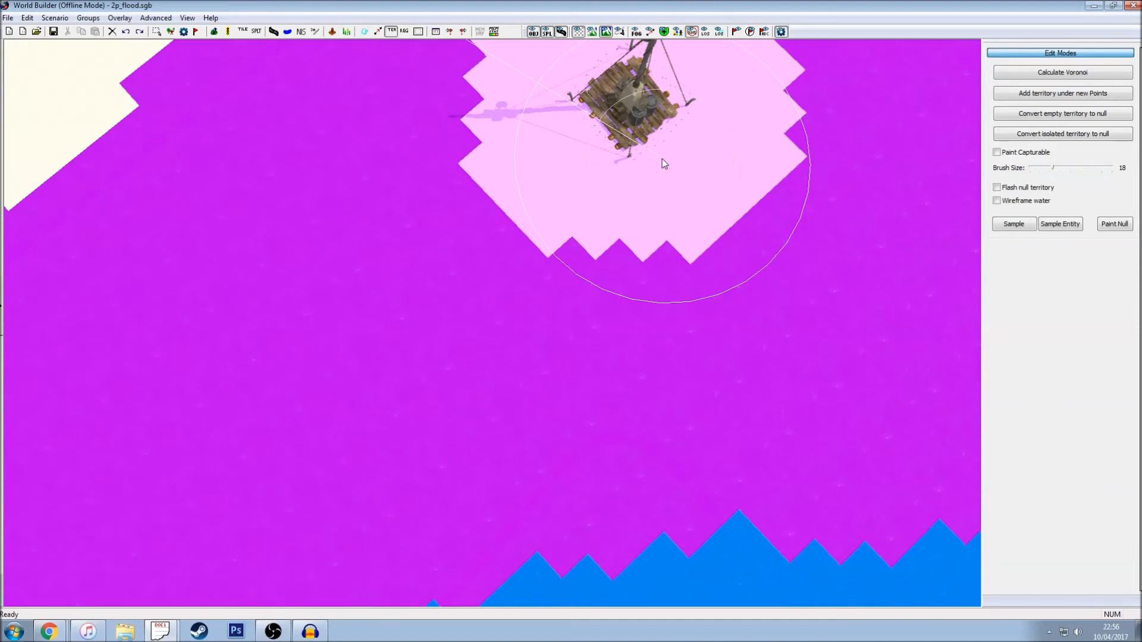
scroll(665, 160, down, 6)
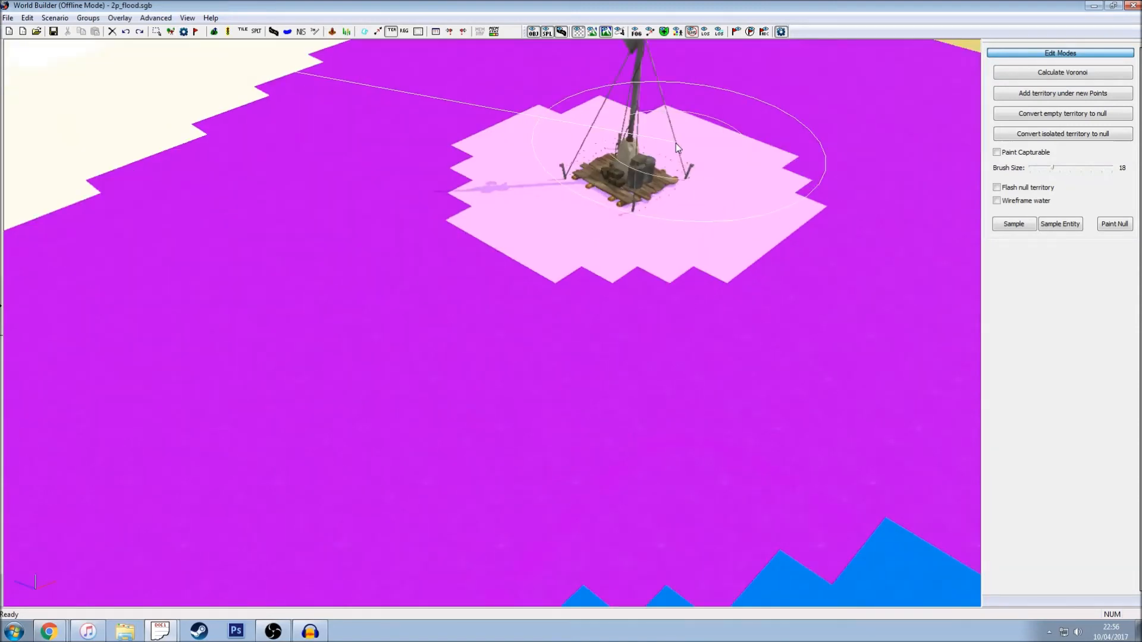
scroll(672, 145, up, 2)
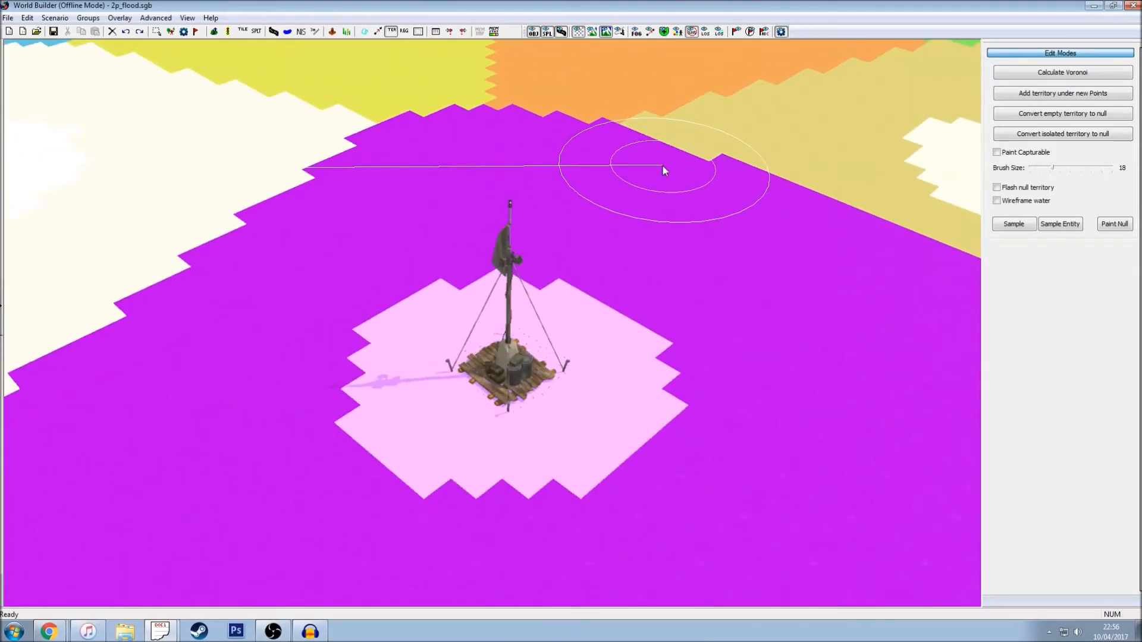
scroll(685, 178, down, 2)
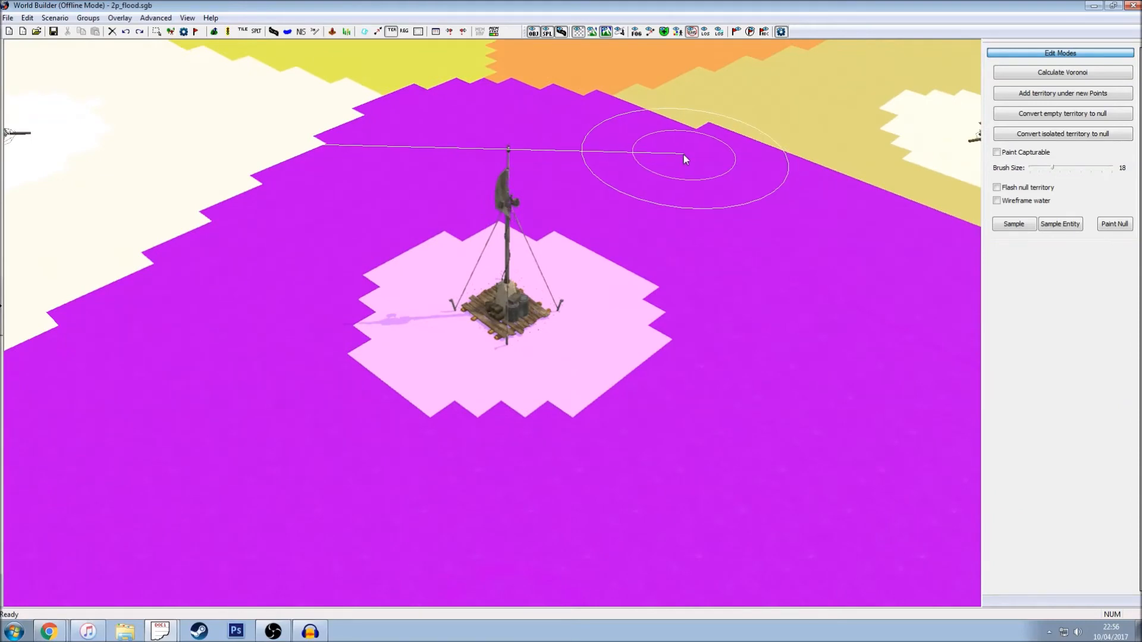
Step: Hide the territory overlay and switch to spline editing with the dotted border lines in view
click(120, 17)
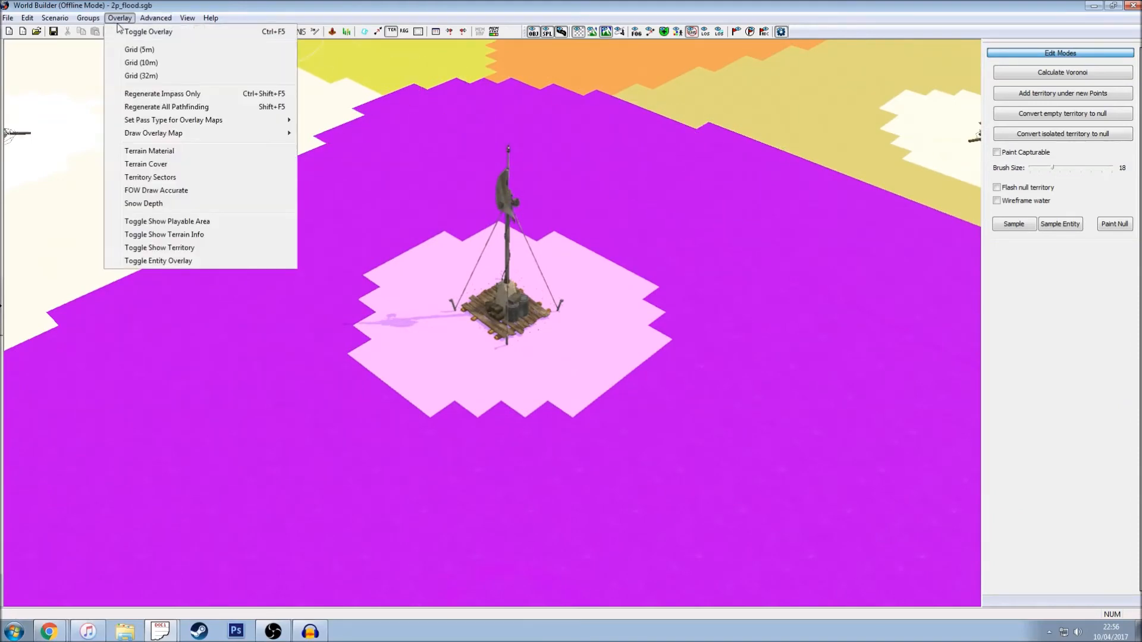
click(142, 32)
scroll(427, 223, down, 5)
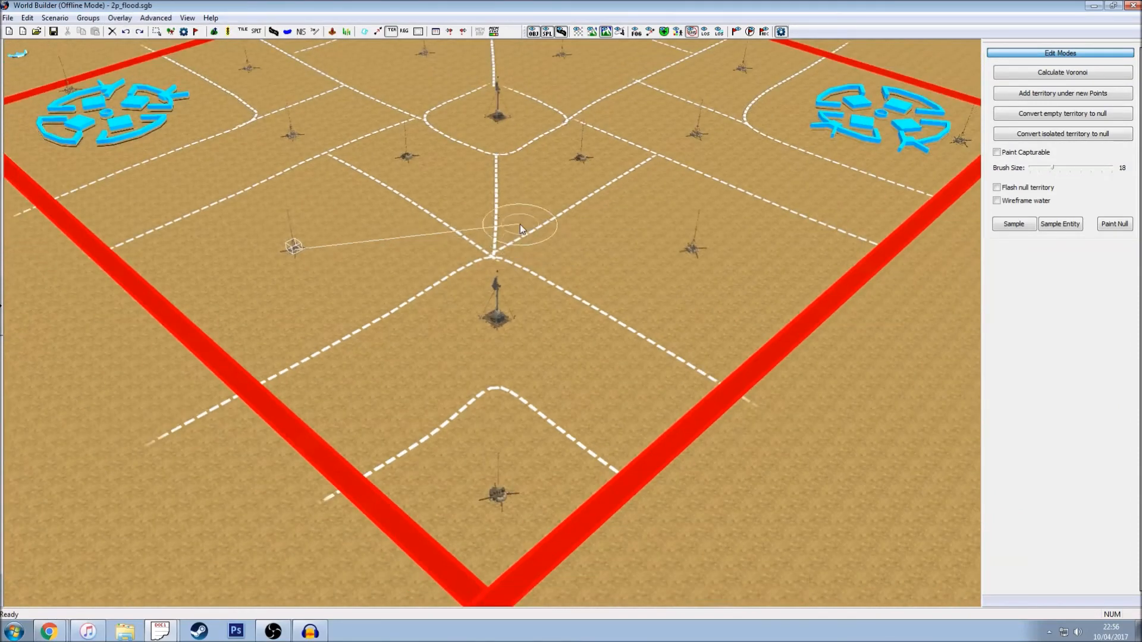
click(272, 32)
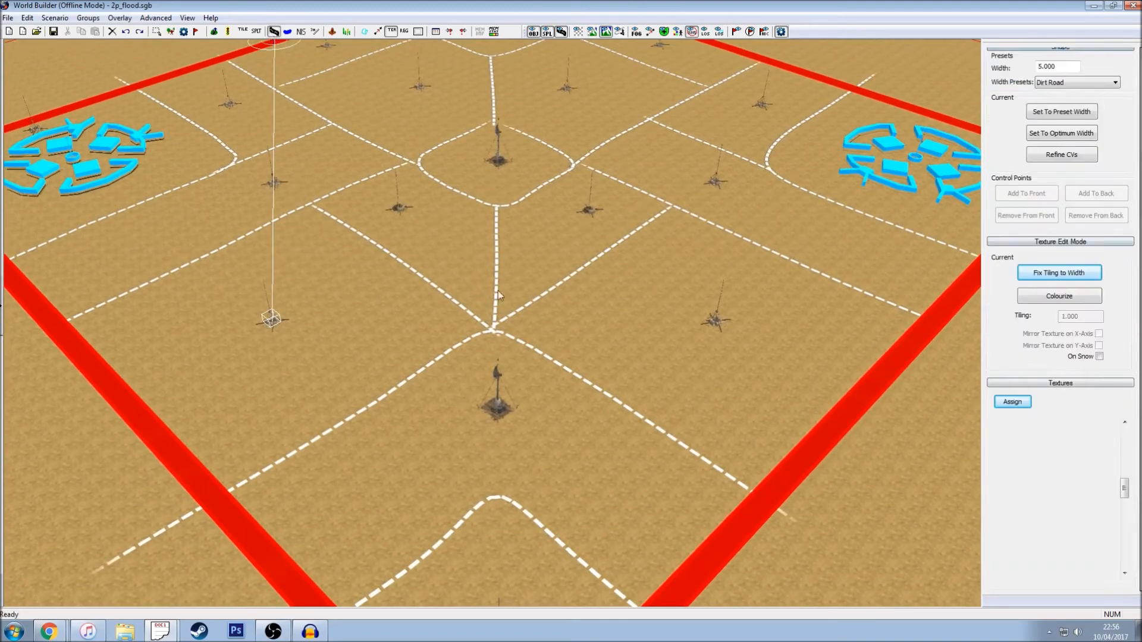
scroll(609, 322, down, 3)
scroll(609, 322, up, 2)
click(474, 53)
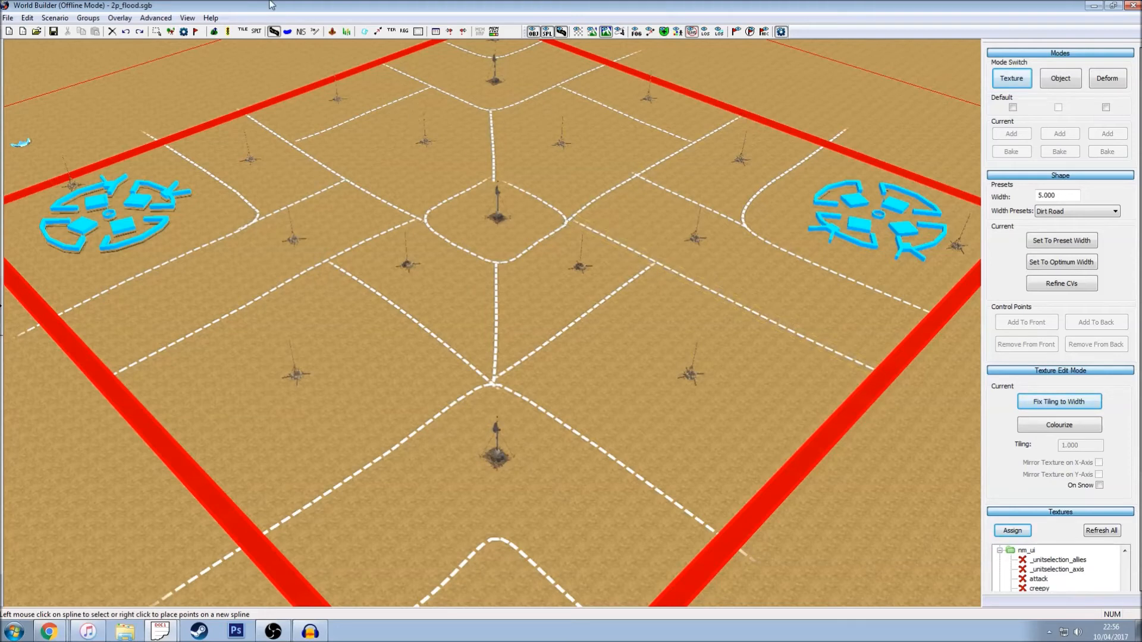
Step: Open the scenario's Blueprint List and select every dotted_line spline on the map
click(33, 18)
mouse_move(47, 20)
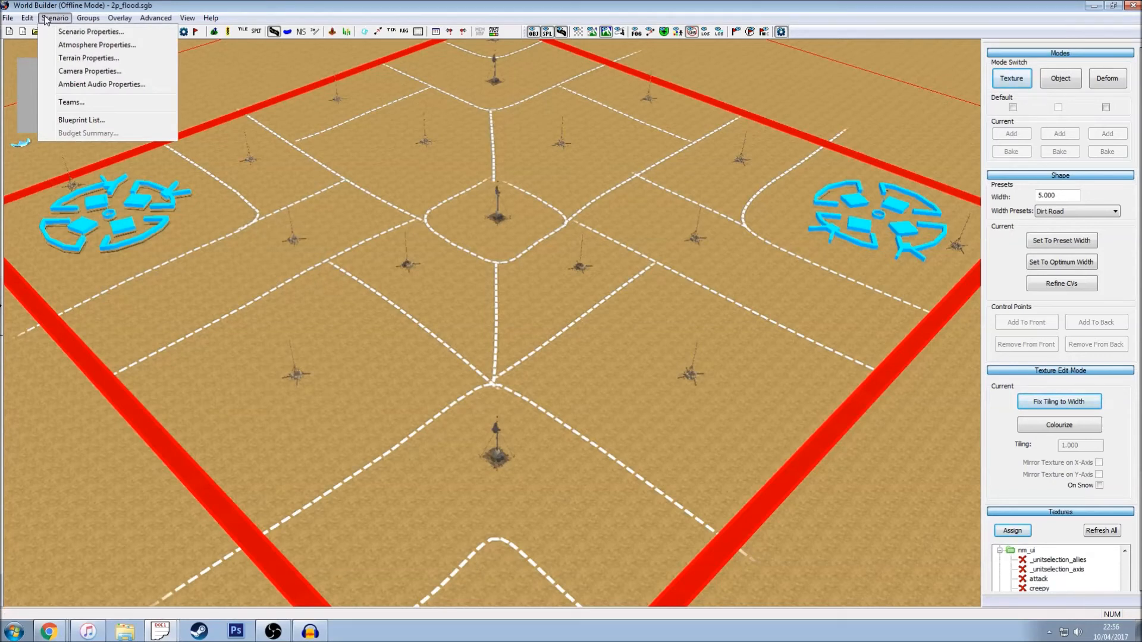
click(116, 123)
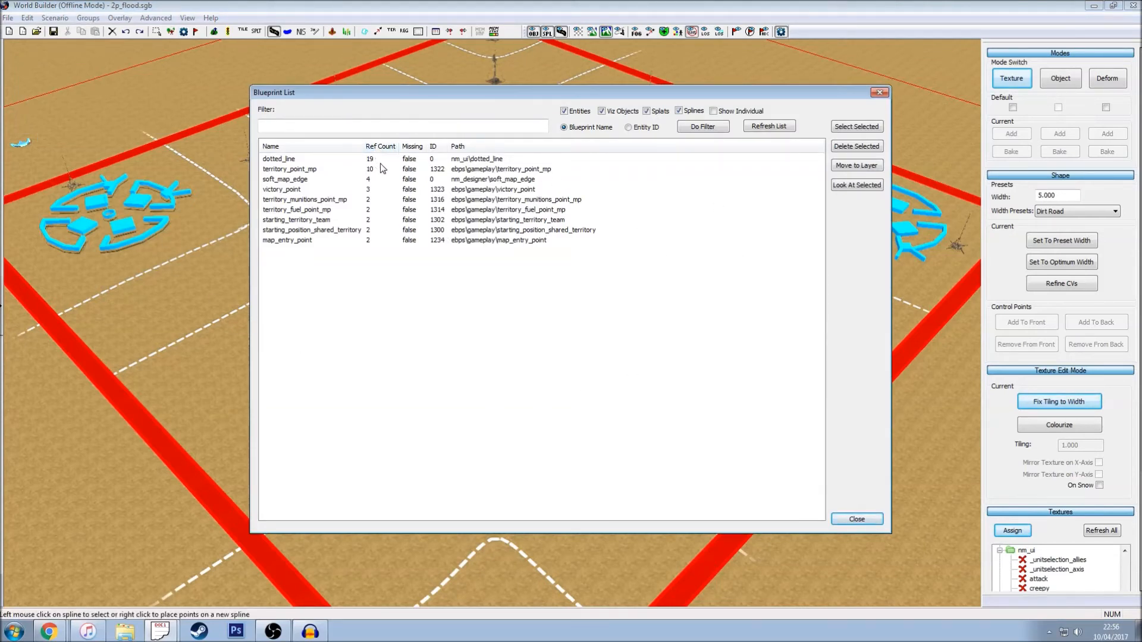
click(281, 162)
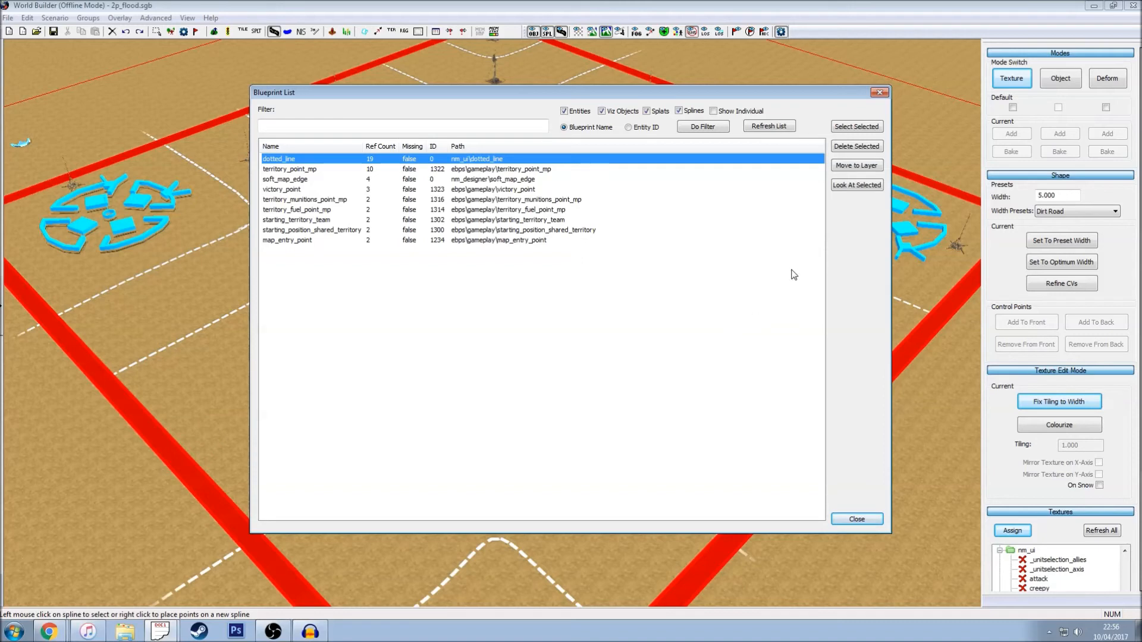
click(854, 128)
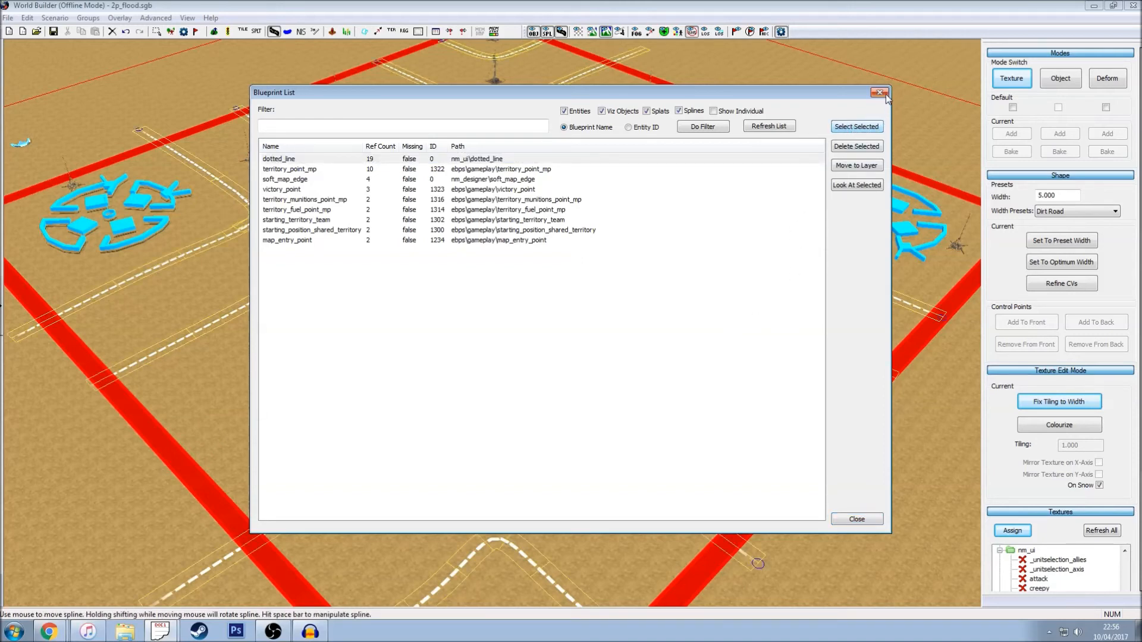
Step: Reselect all dotted_line splines from the Blueprint List and close the list
drag(684, 97, 632, 370)
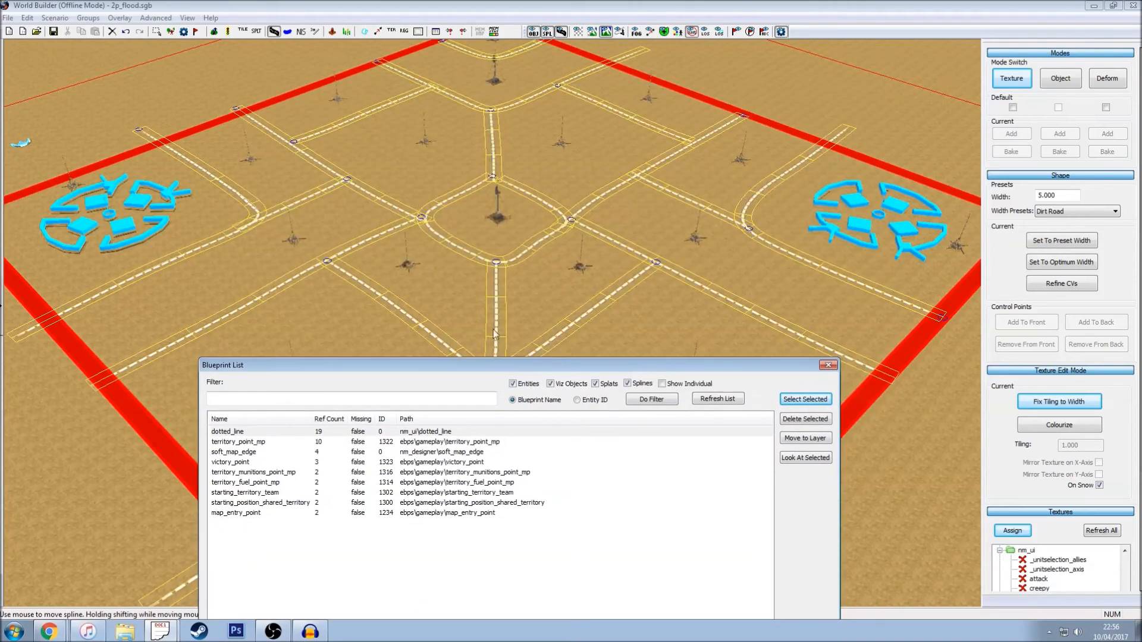
drag(198, 183, 573, 218)
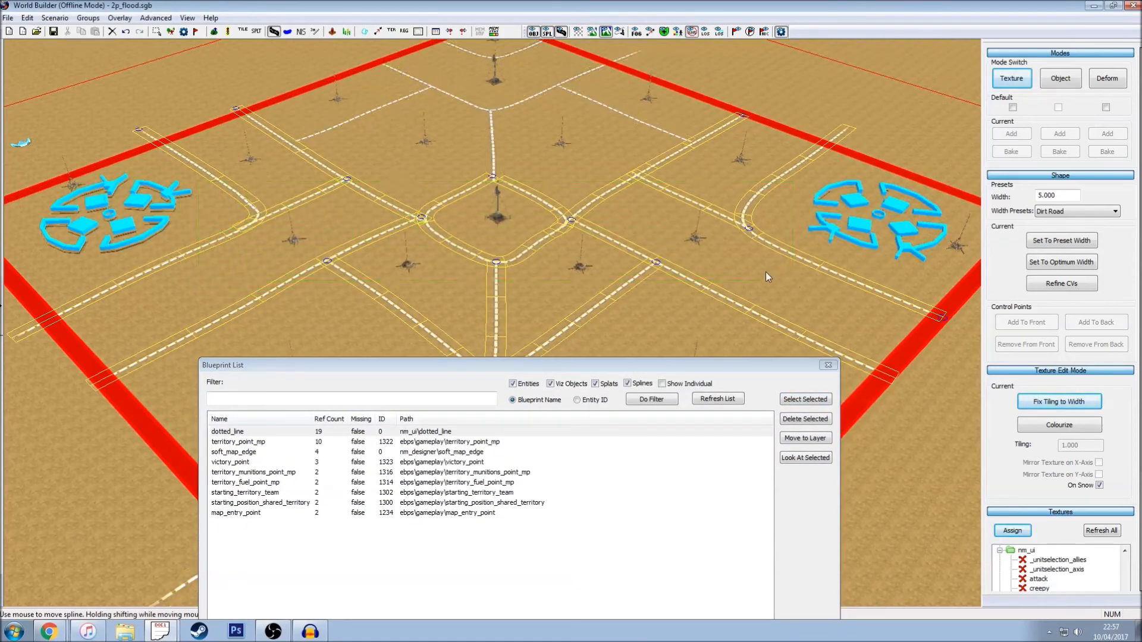
click(819, 399)
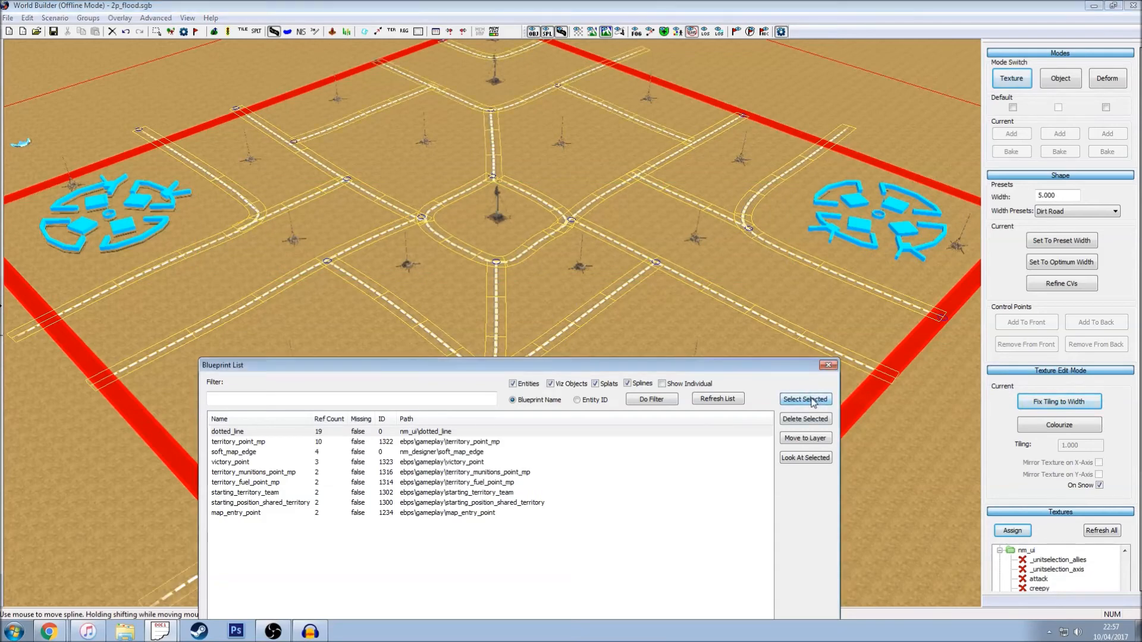
click(828, 365)
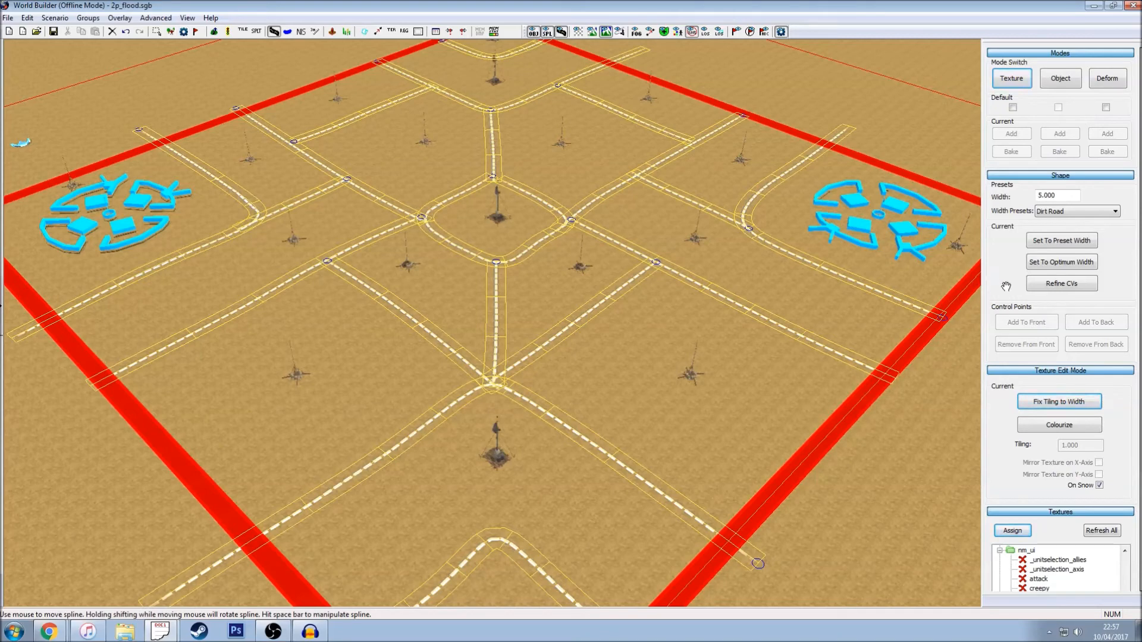
Step: Assign the road_asphalt texture arnhem_road_brick_narrow_01 to all selected splines, then deselect them and check the road junction
scroll(1005, 284, down, 3)
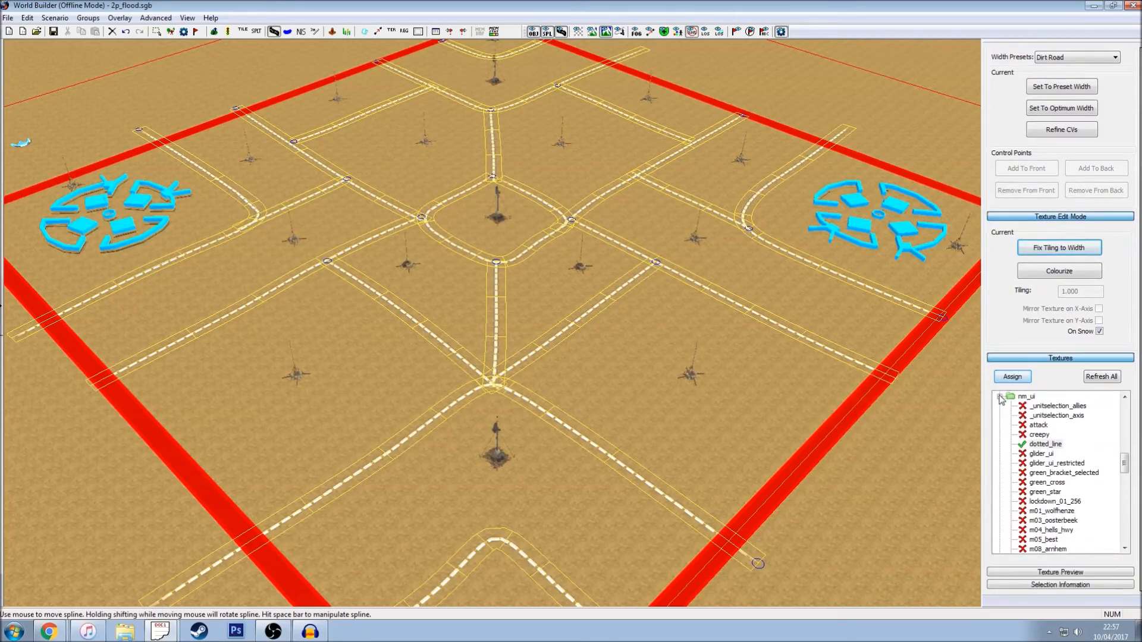
click(1000, 397)
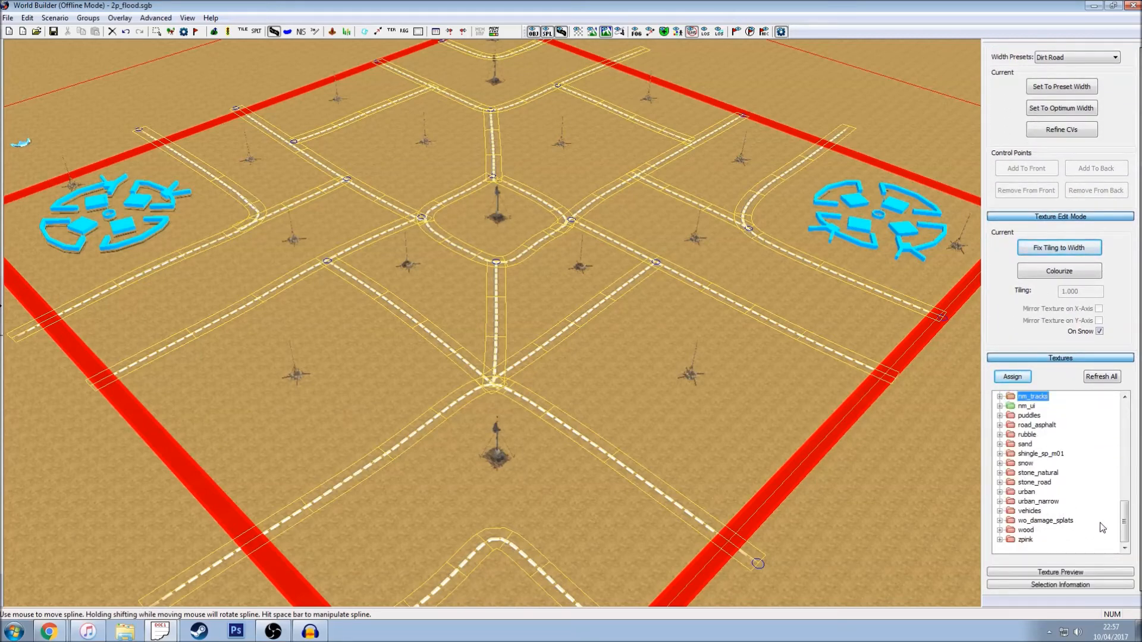
click(1000, 426)
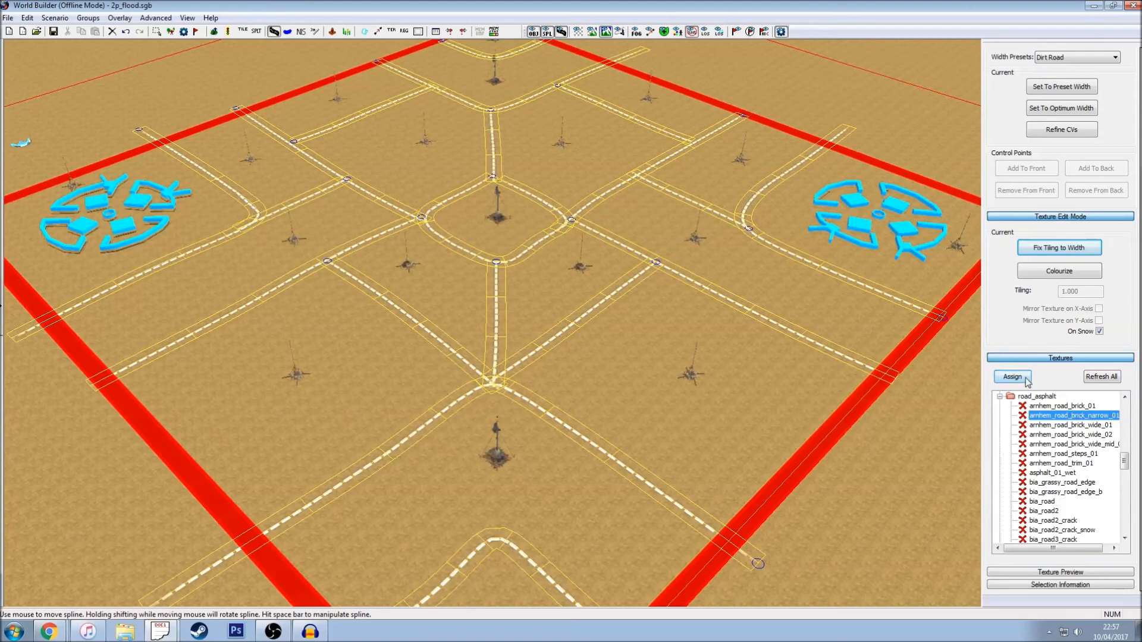
click(1024, 379)
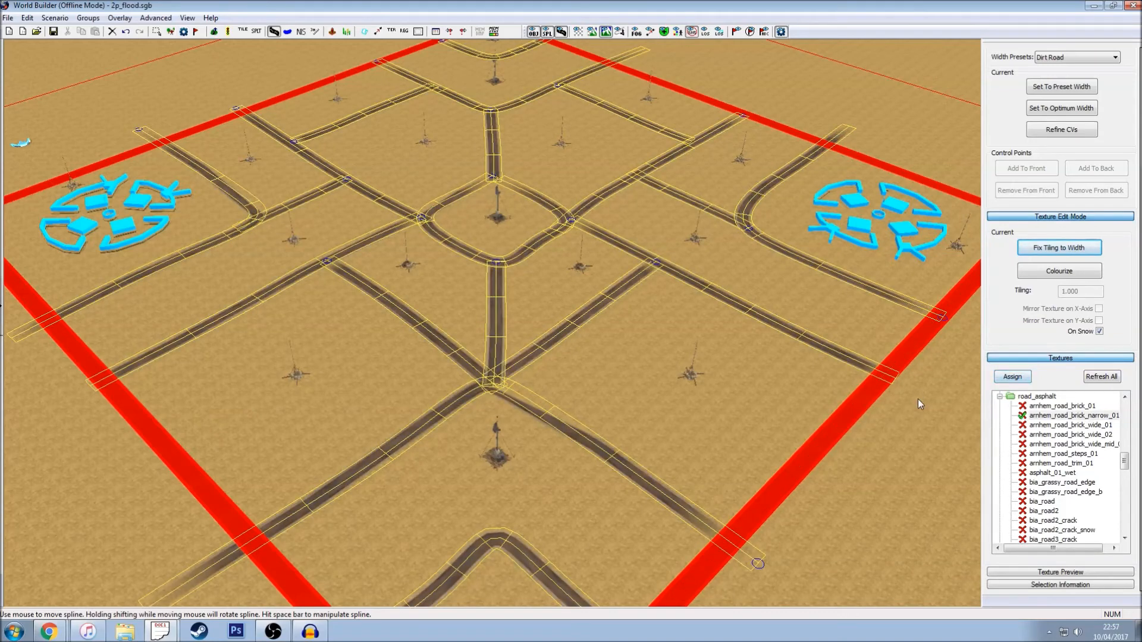
scroll(615, 372, up, 10)
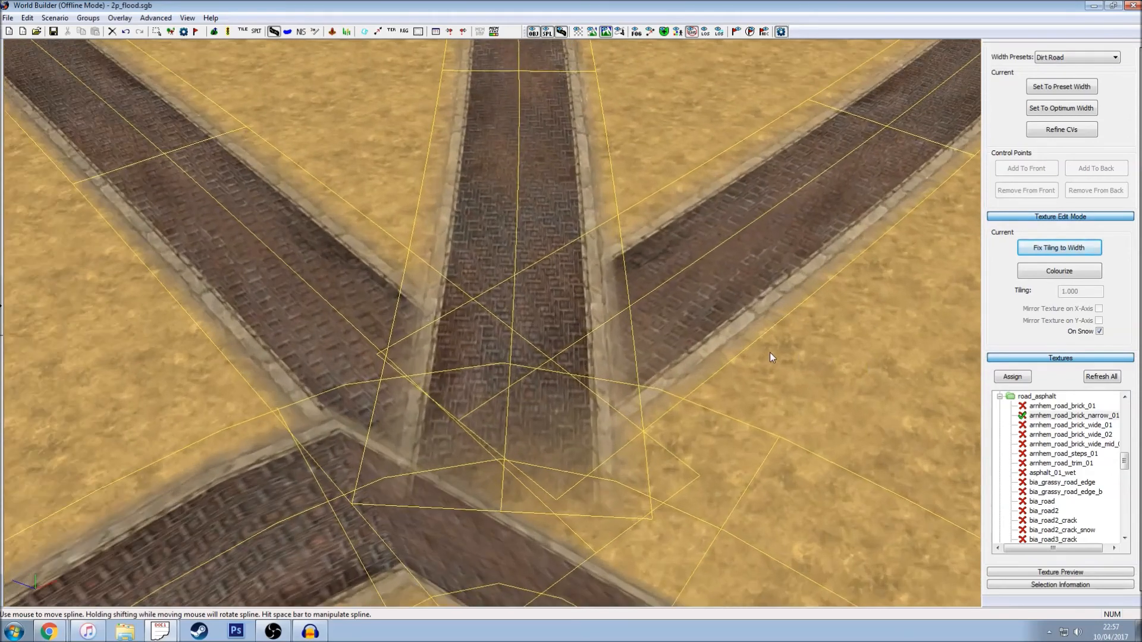
click(824, 376)
middle_drag(825, 376, 666, 250)
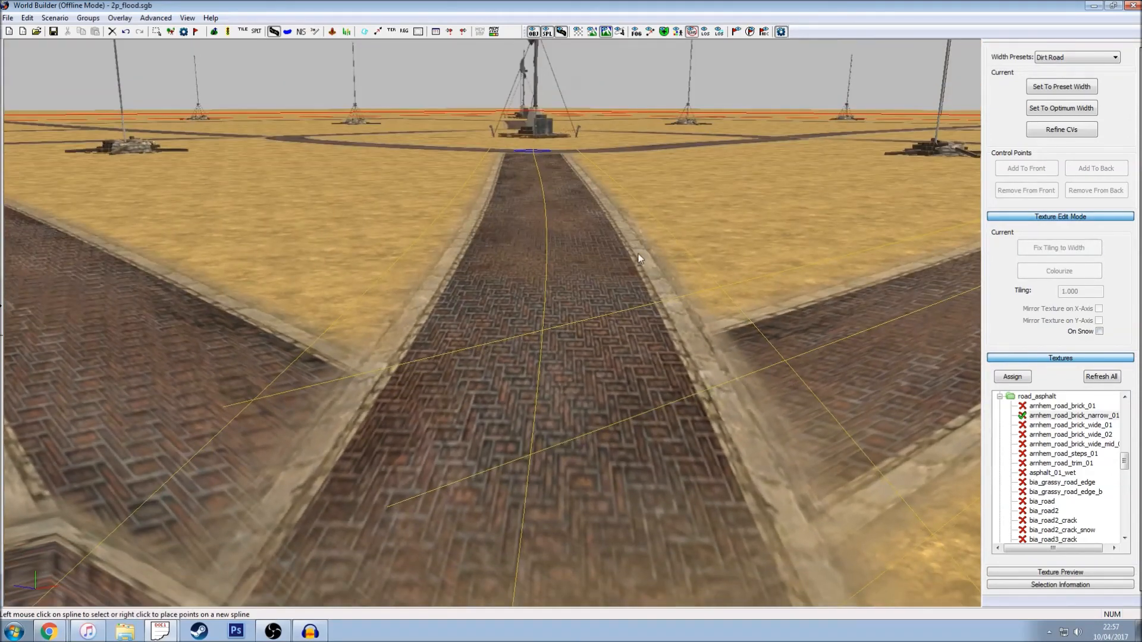
scroll(604, 305, up, 5)
scroll(342, 429, down, 10)
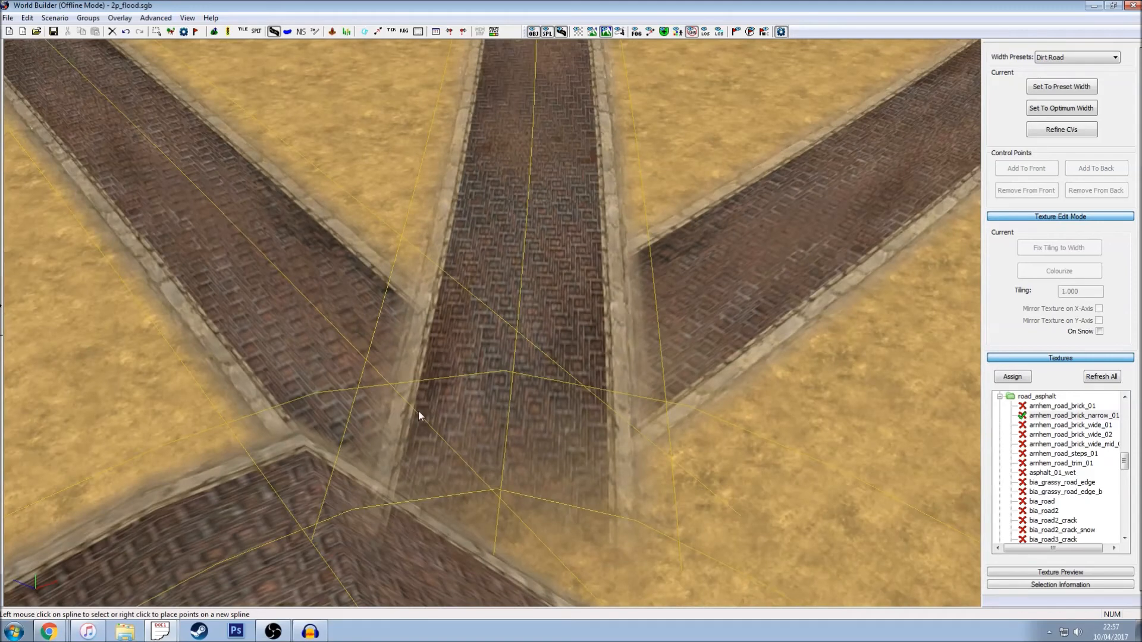
scroll(384, 248, down, 2)
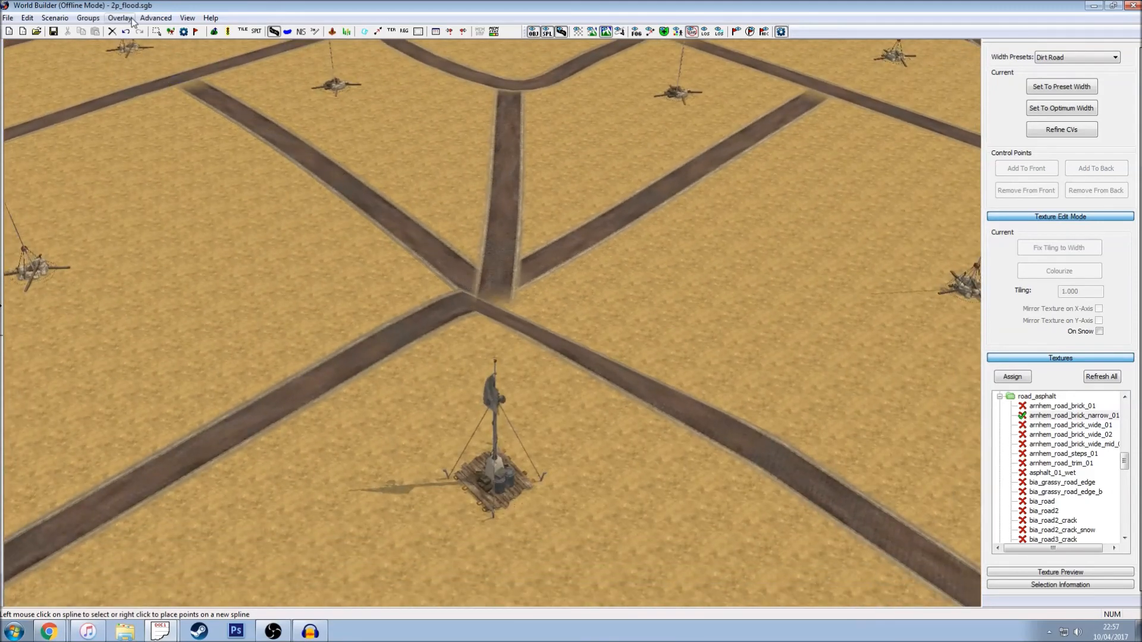
Step: Show the territory overlay over the brick roads and switch to territory editing near the blue sector
click(119, 18)
click(143, 161)
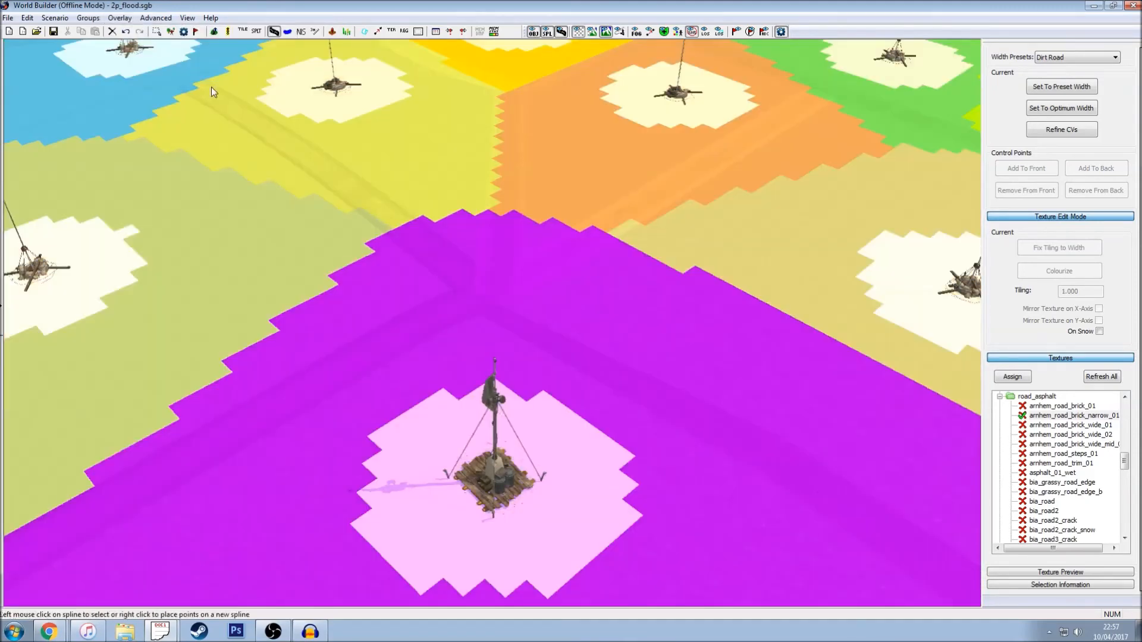
scroll(690, 355, up, 2)
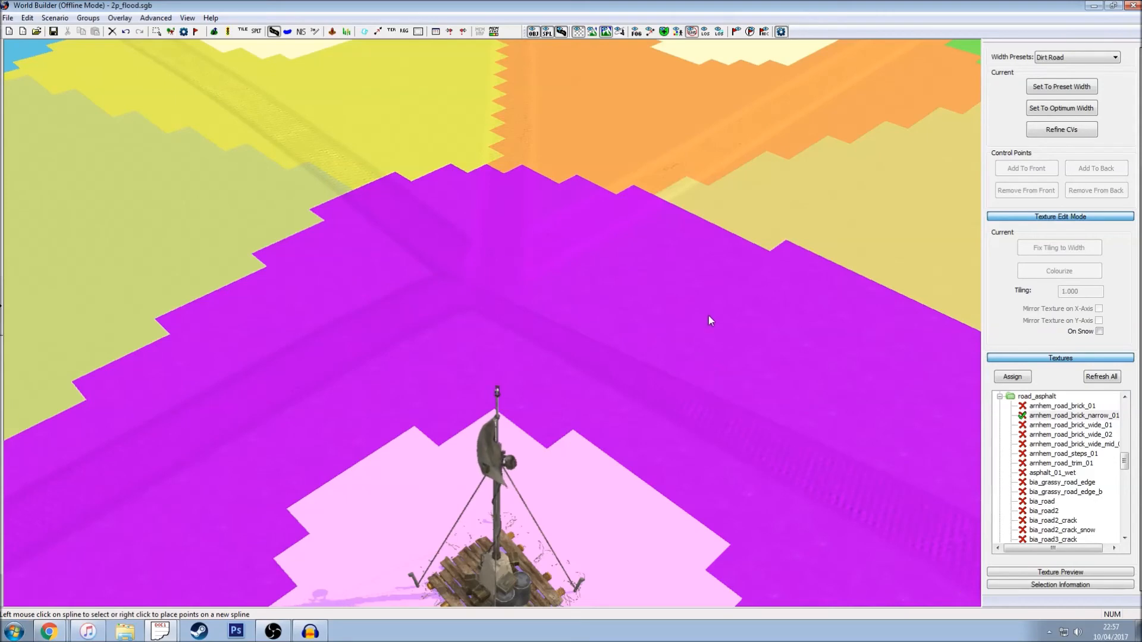
scroll(709, 316, down, 3)
scroll(710, 309, down, 3)
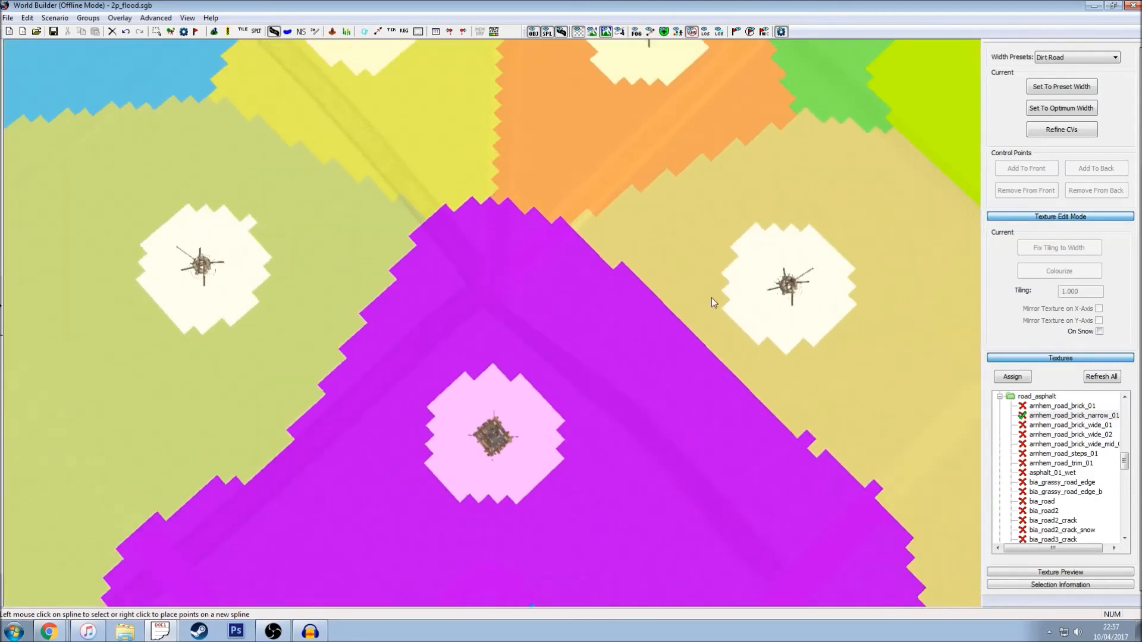
scroll(713, 302, down, 1)
key(Down)
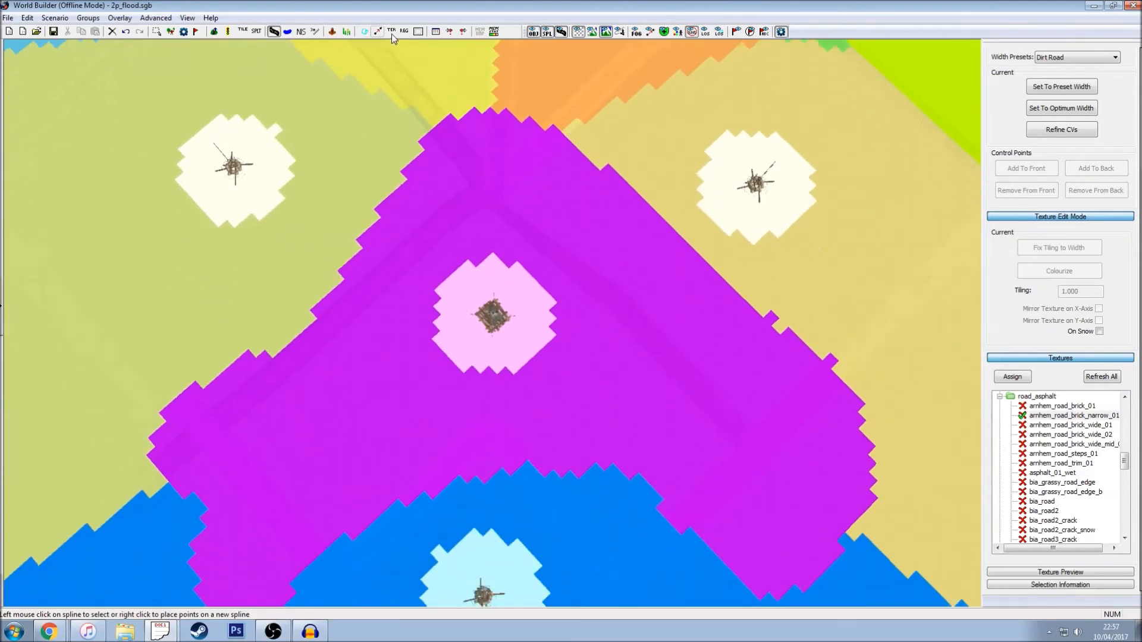
click(391, 30)
key(Down)
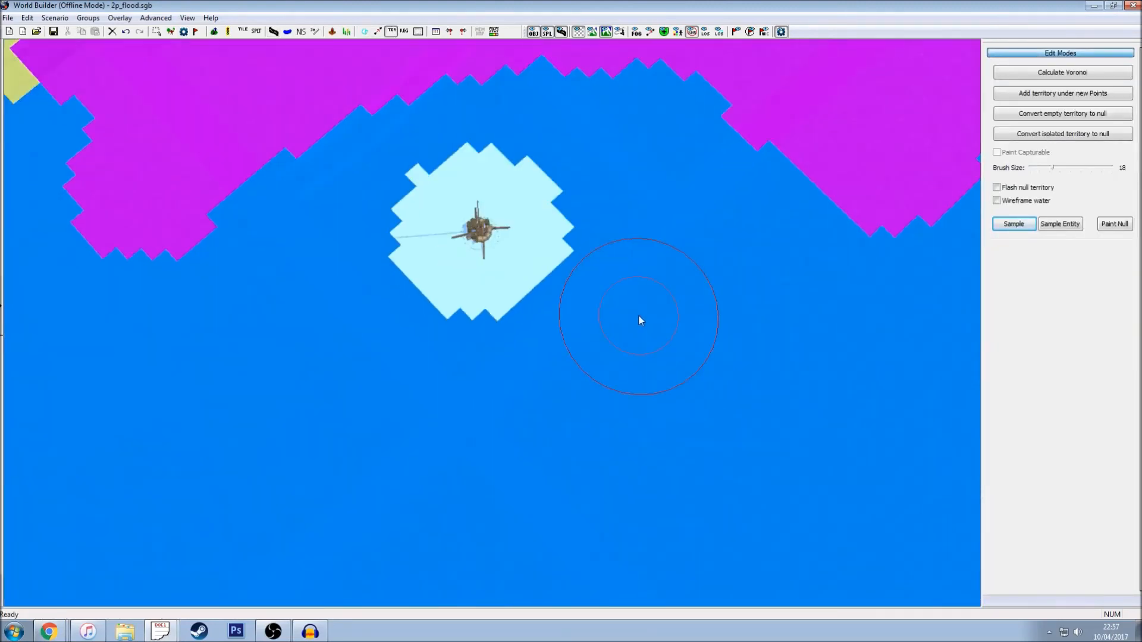
Step: Set the brush size to 8, sample the blue sector and paint its peak up to the road bordering the purple sector
scroll(640, 319, up, 2)
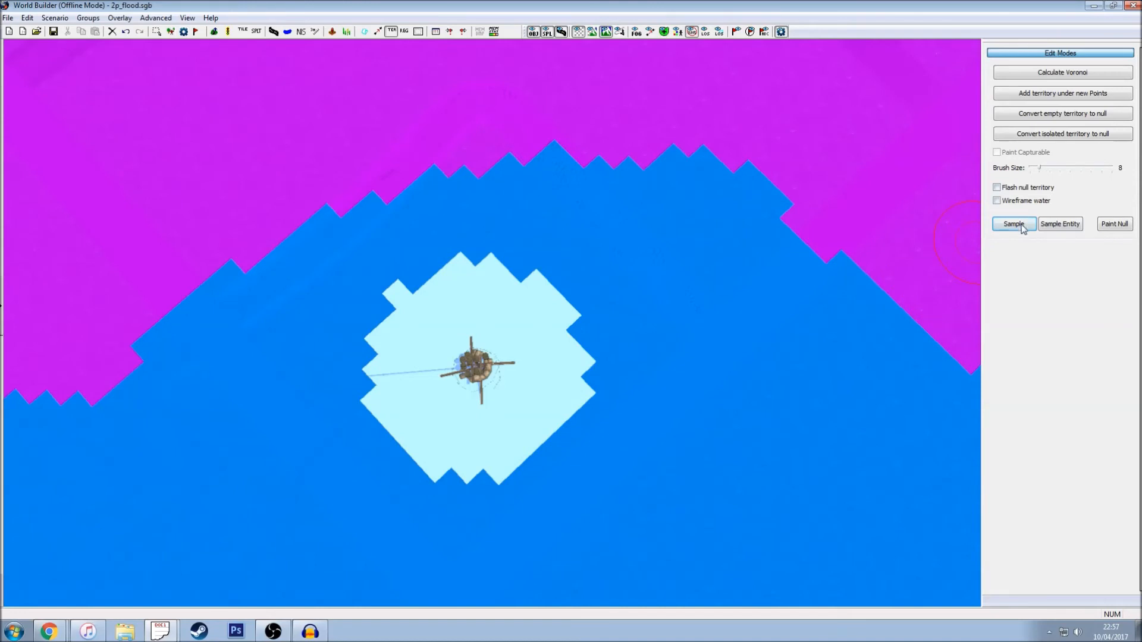
click(618, 260)
key(Up)
scroll(533, 275, up, 1)
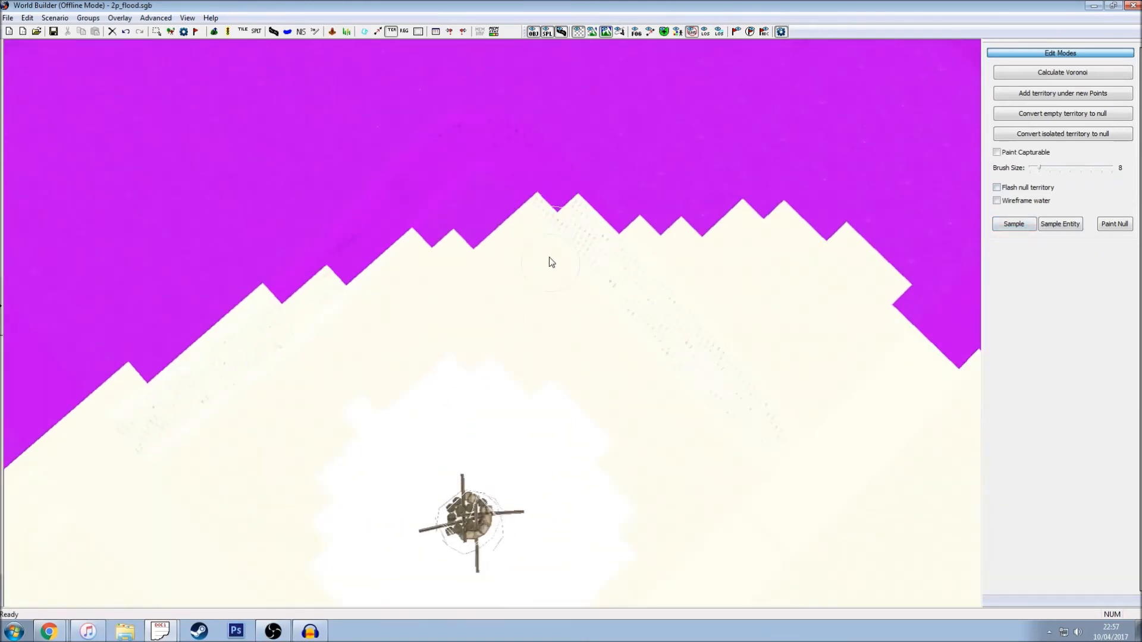
drag(370, 284, 333, 307)
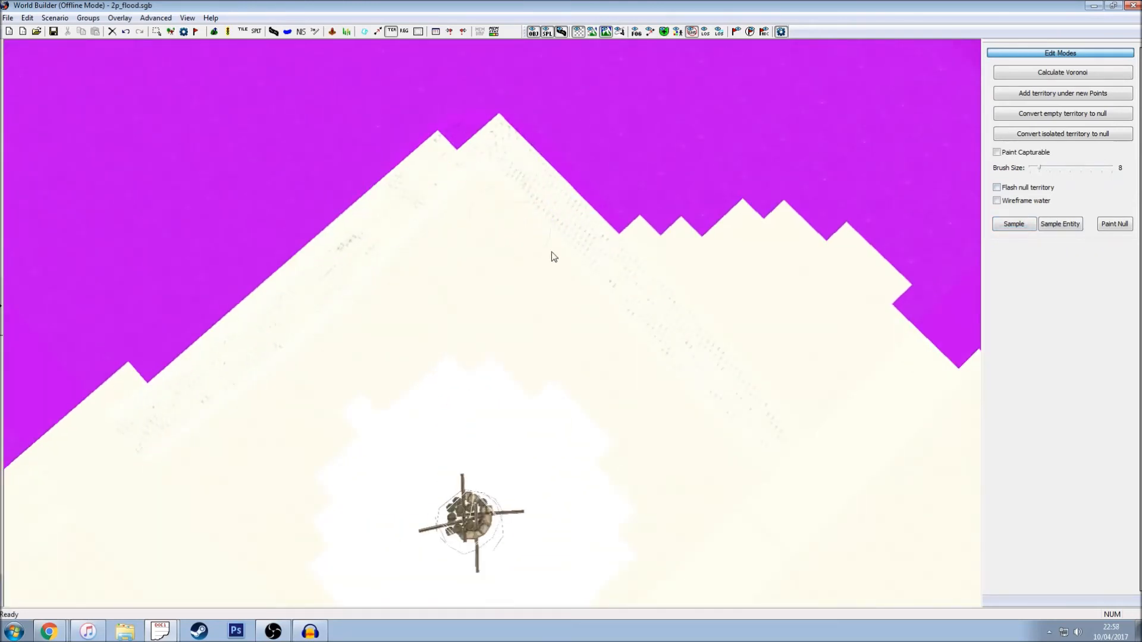
Step: Sample the purple sector and straighten its border with the blue sector along the road southeast of the blue peak
scroll(541, 248, down, 3)
key(Up)
click(556, 137)
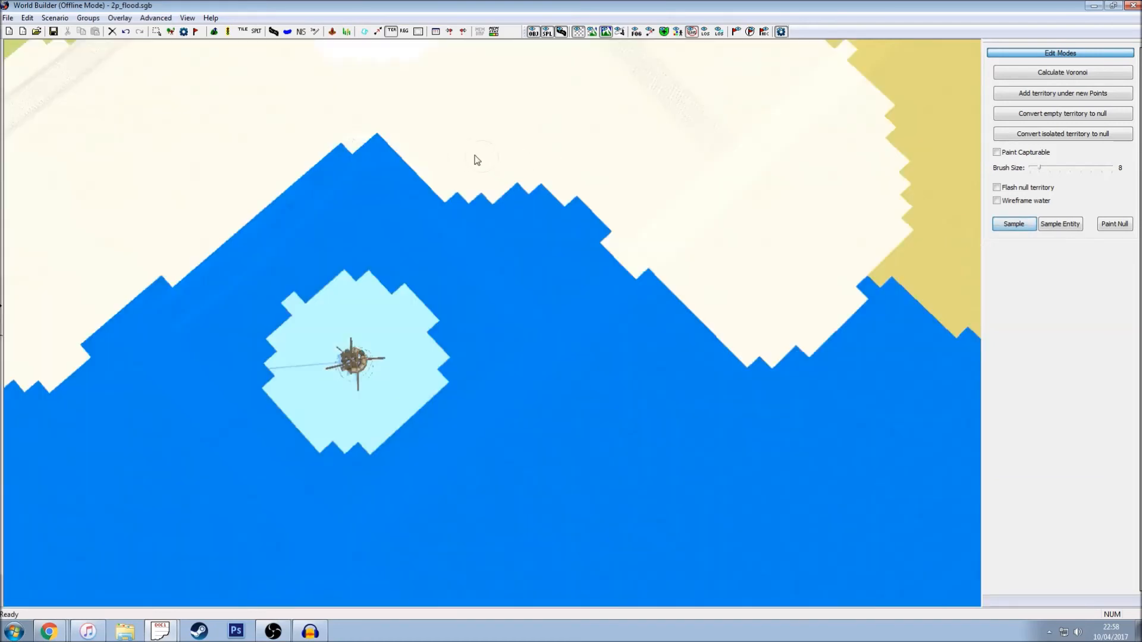
mouse_move(485, 198)
mouse_down()
mouse_move(614, 337)
mouse_move(779, 387)
mouse_move(612, 262)
mouse_move(724, 334)
mouse_move(734, 362)
mouse_up()
key(Left)
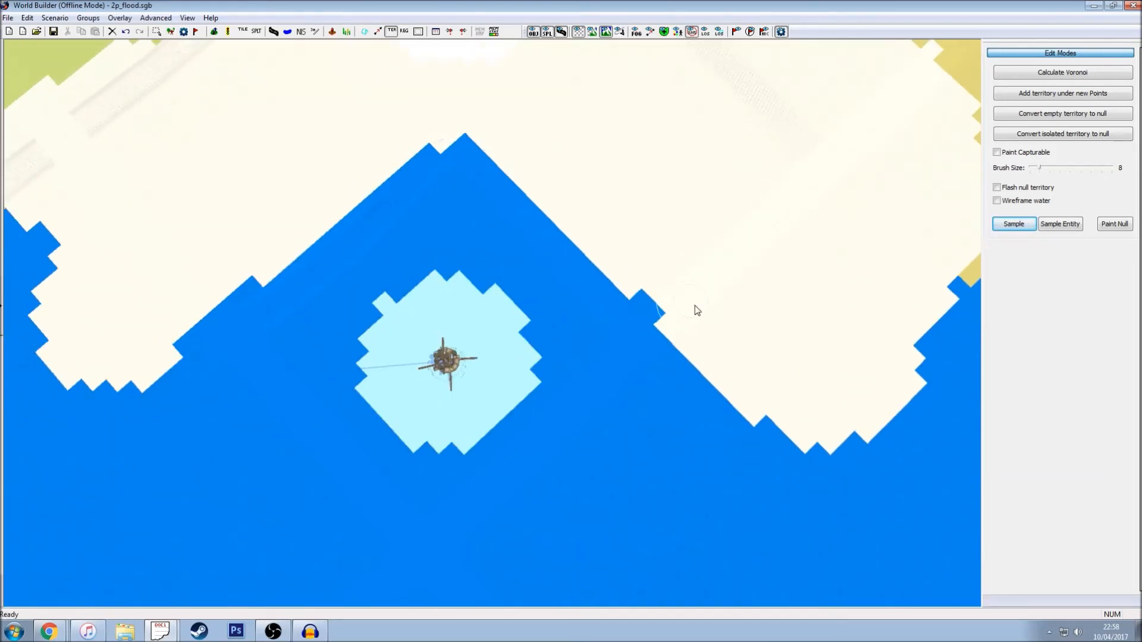
Step: Sample the olive sector and paint its border with the purple sector out to the middle of the road
key(Left)
key(Left)
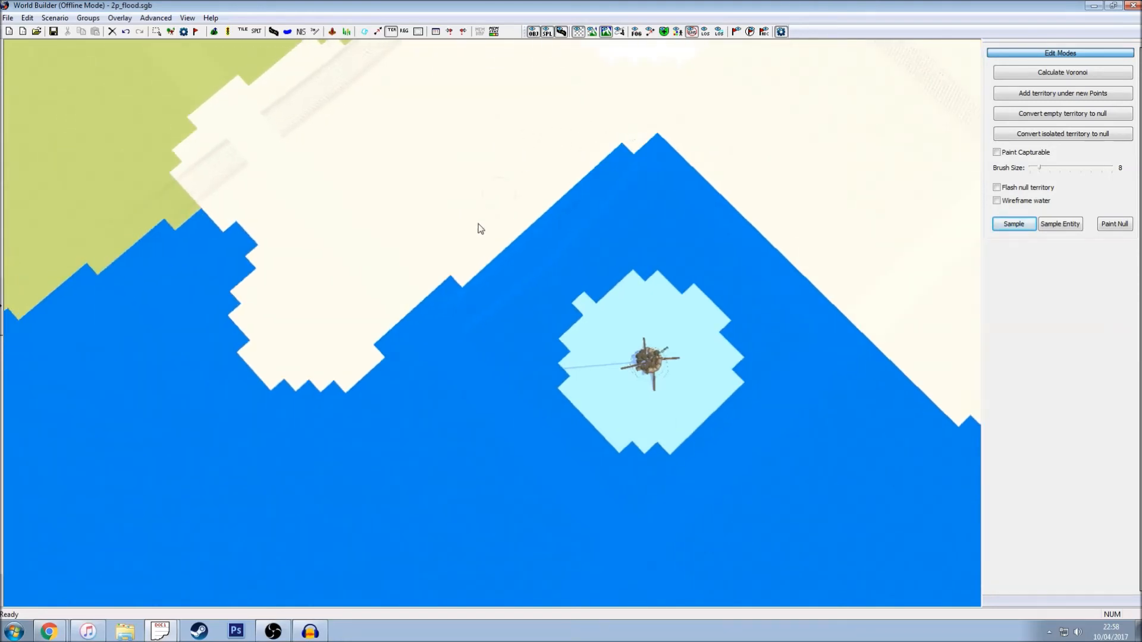
key(Left)
key(Left)
key(Up)
key(Up)
key(Up)
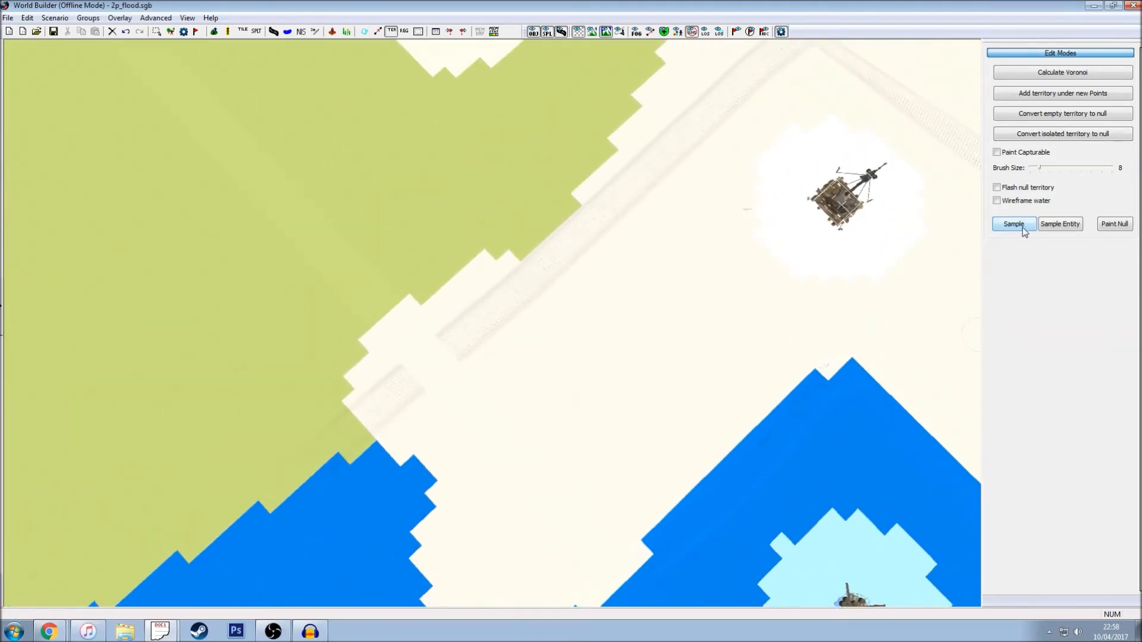
click(526, 152)
key(Up)
key(Up)
key(Up)
mouse_move(710, 152)
mouse_down()
mouse_move(742, 210)
mouse_move(638, 297)
mouse_move(507, 450)
mouse_move(366, 552)
mouse_move(358, 591)
mouse_up()
Step: Sample the tan sector and paint its border with the purple sector along the road up to the junction
key(Right)
key(Right)
key(Right)
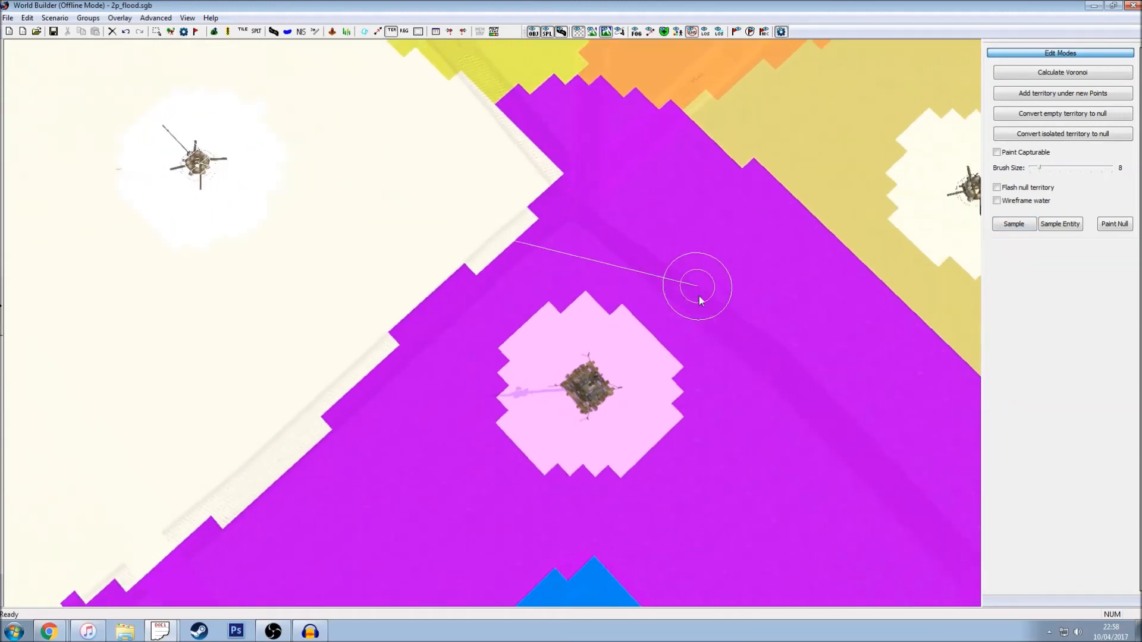
click(690, 158)
mouse_move(690, 159)
mouse_down()
mouse_move(563, 219)
mouse_move(545, 276)
mouse_move(714, 379)
mouse_move(696, 229)
mouse_move(743, 310)
mouse_up()
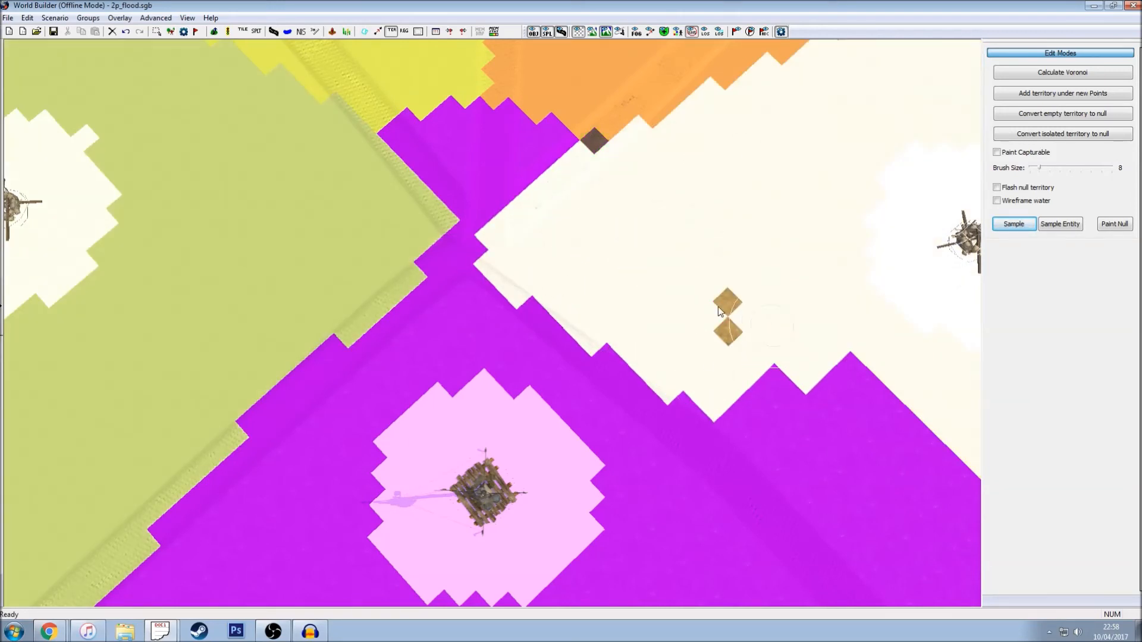
key(Down)
key(Down)
key(Right)
key(Down)
key(Right)
mouse_move(494, 113)
mouse_down()
mouse_move(747, 439)
mouse_move(833, 456)
mouse_move(693, 214)
mouse_move(502, 101)
mouse_move(706, 355)
mouse_move(703, 276)
mouse_move(625, 229)
mouse_up()
Step: Sample the orange and yellow sectors in turn and extend each over the purple tip towards the road junction
key(Up)
key(Left)
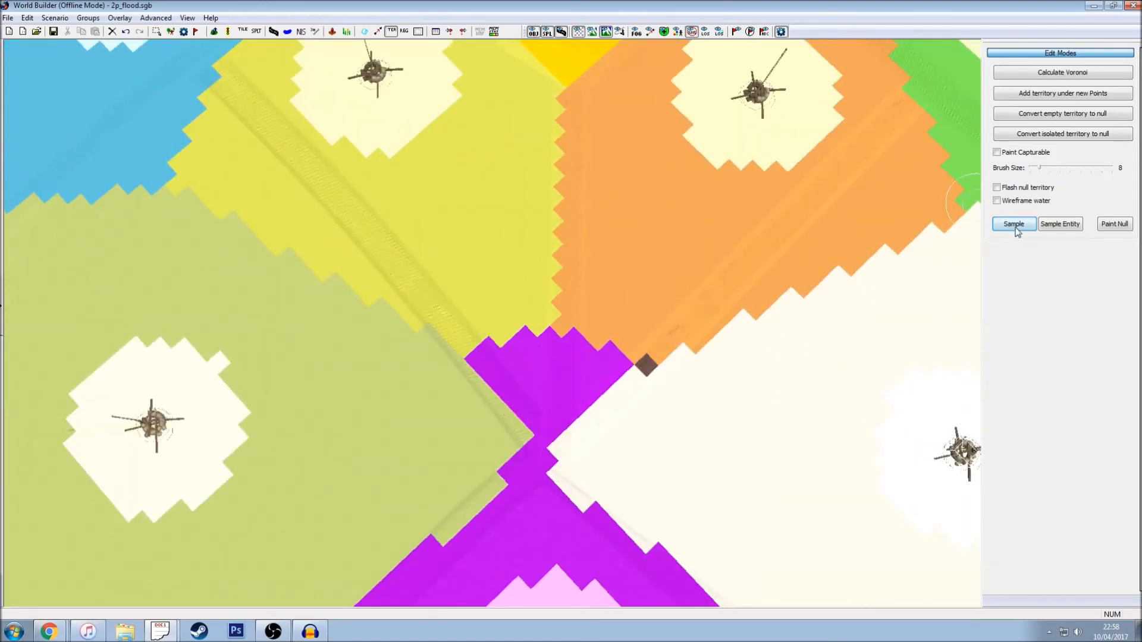
click(1014, 224)
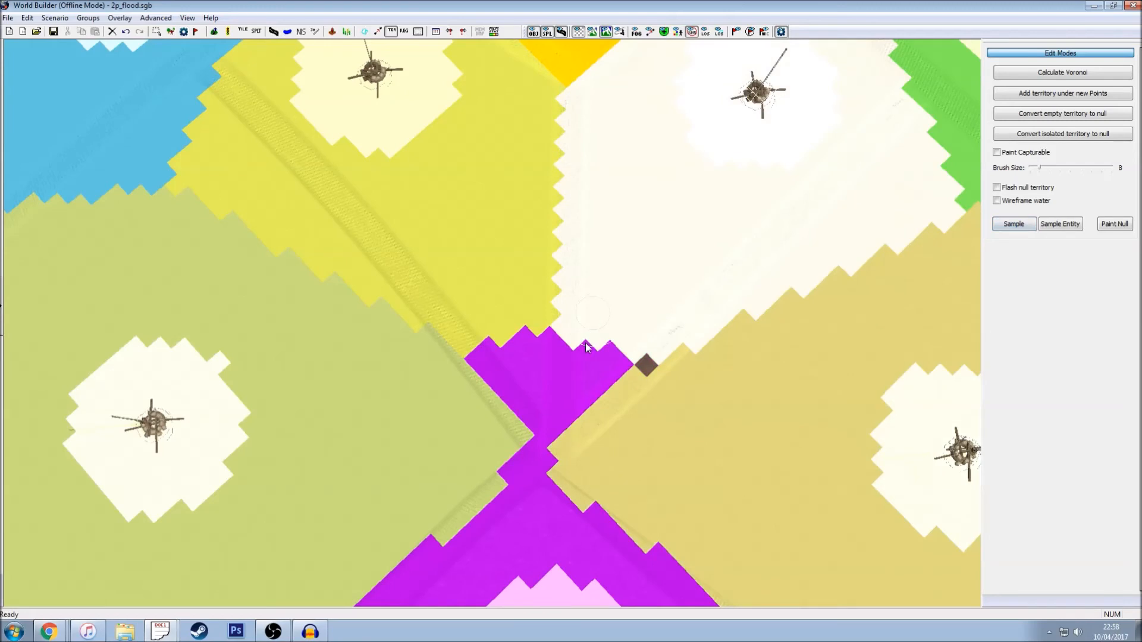
drag(585, 344, 604, 359)
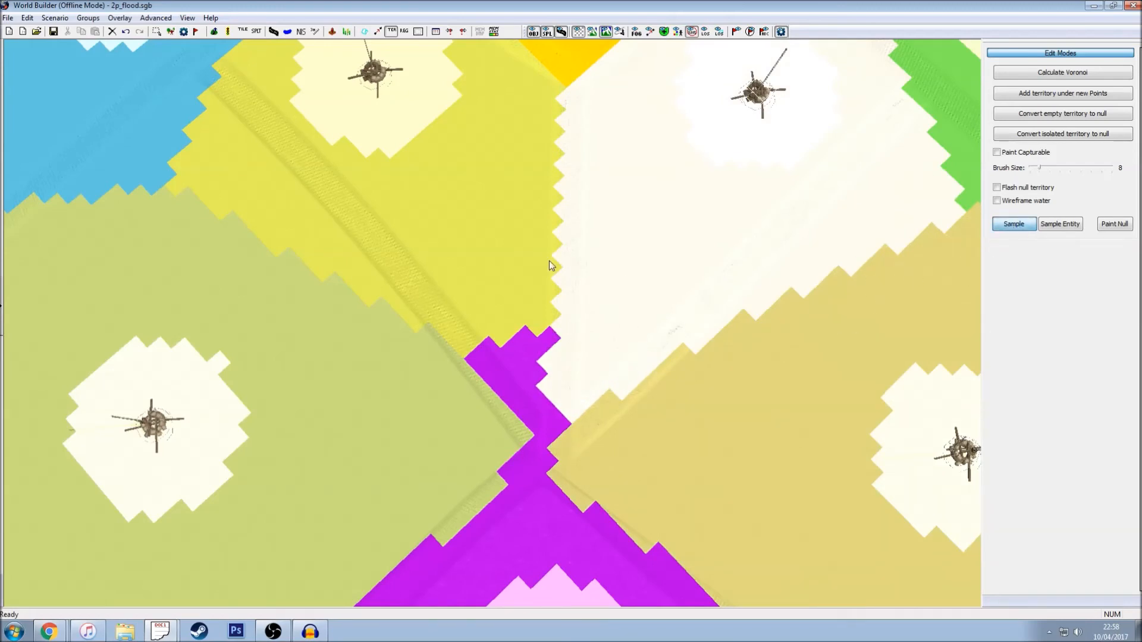
click(533, 223)
drag(521, 338, 531, 378)
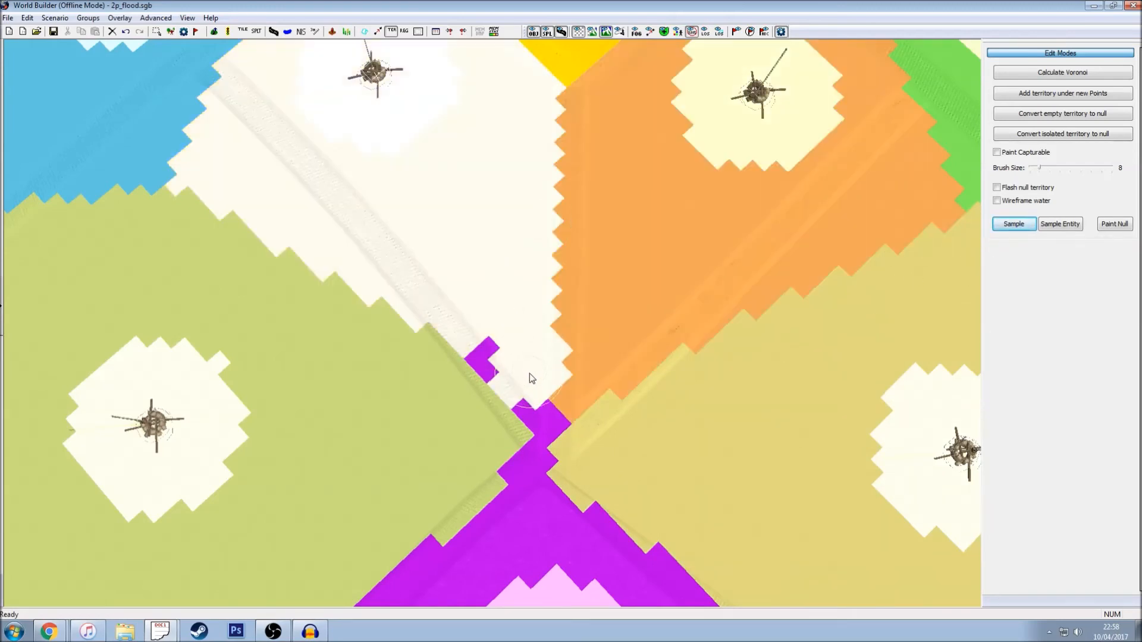
Step: Clean up the road junction by painting the purple sector's tip and olive-side edge, then the tan sector's adjoining edge
key(Down)
click(1005, 229)
click(554, 408)
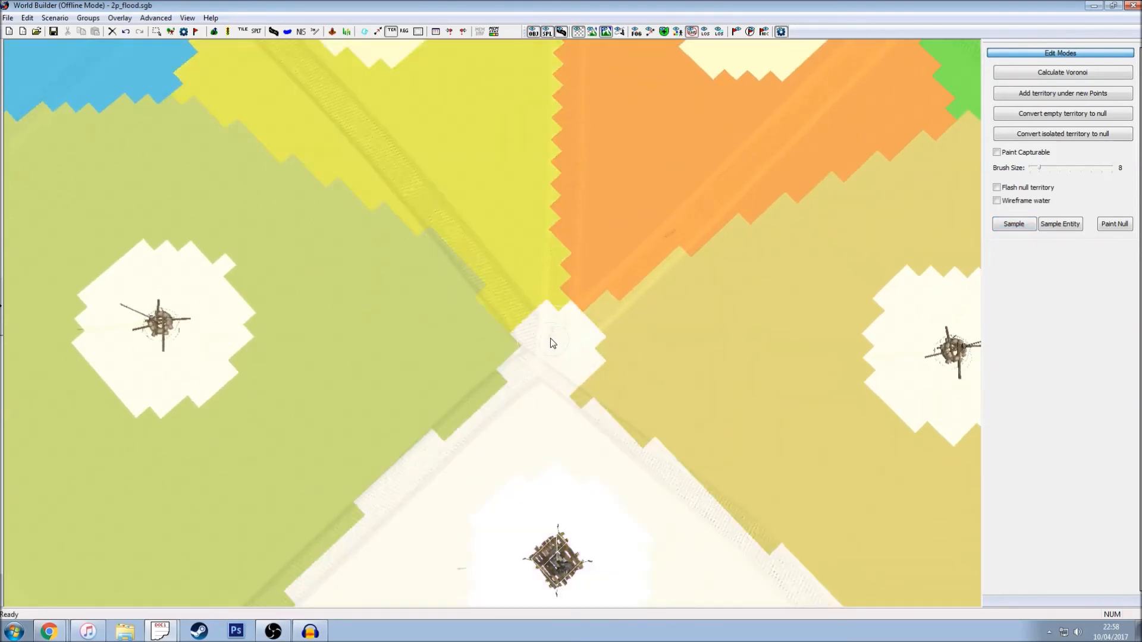
mouse_move(552, 337)
mouse_down()
mouse_move(601, 421)
mouse_move(569, 371)
mouse_up()
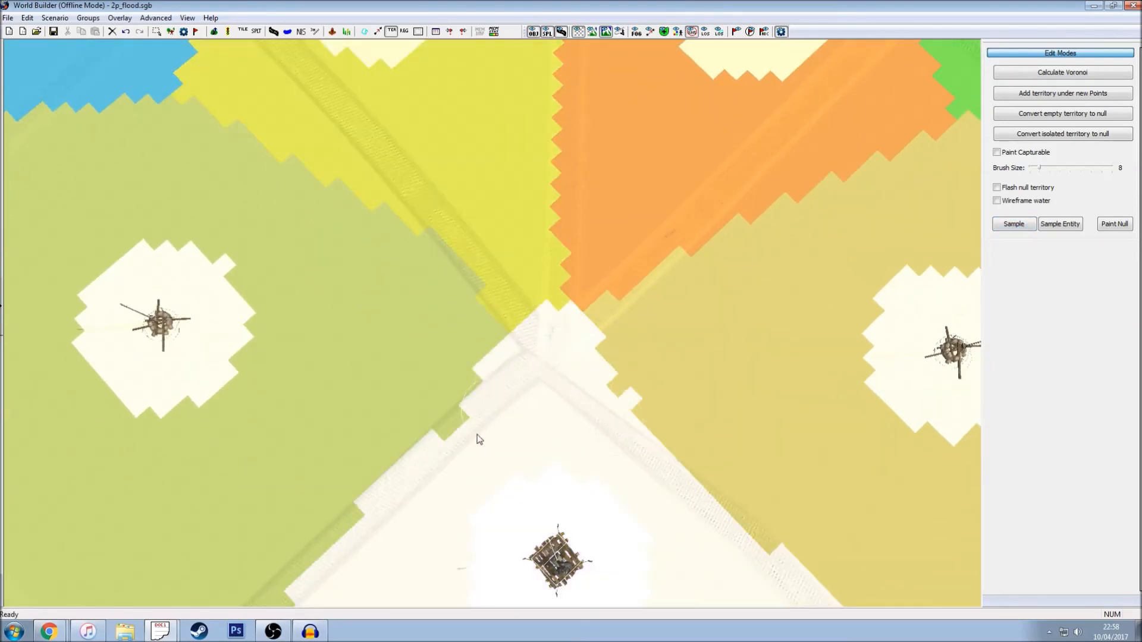
click(1026, 231)
click(641, 357)
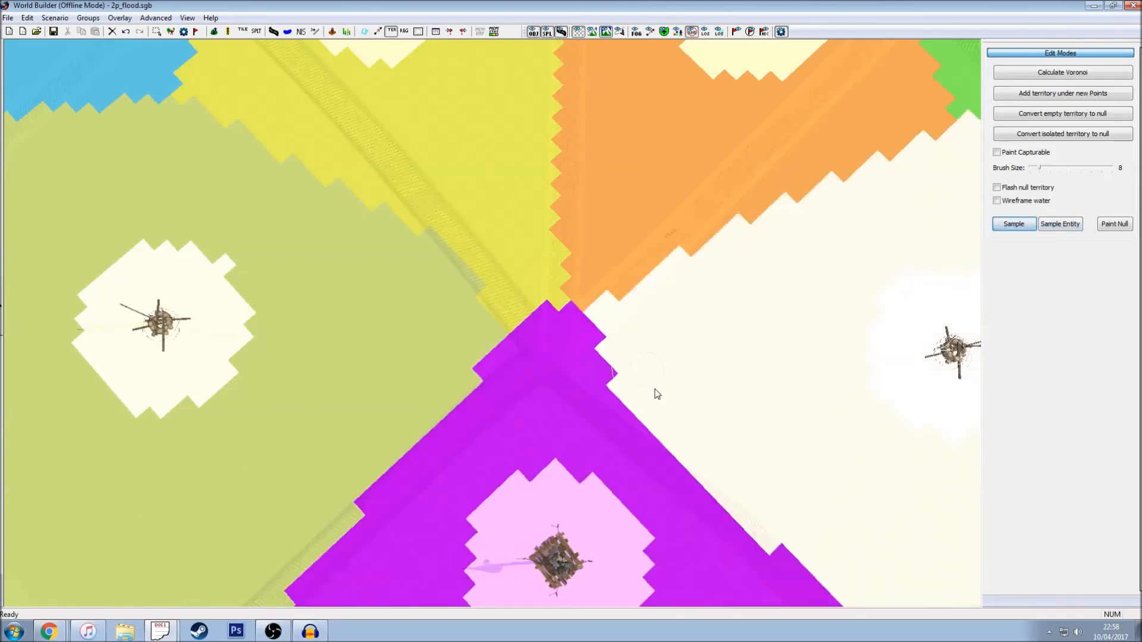
Step: Sample the olive sector and paint its borders with the yellow and light blue sectors along the roads
scroll(677, 372, down, 2)
scroll(680, 372, up, 1)
key(Left)
key(Up)
key(Down)
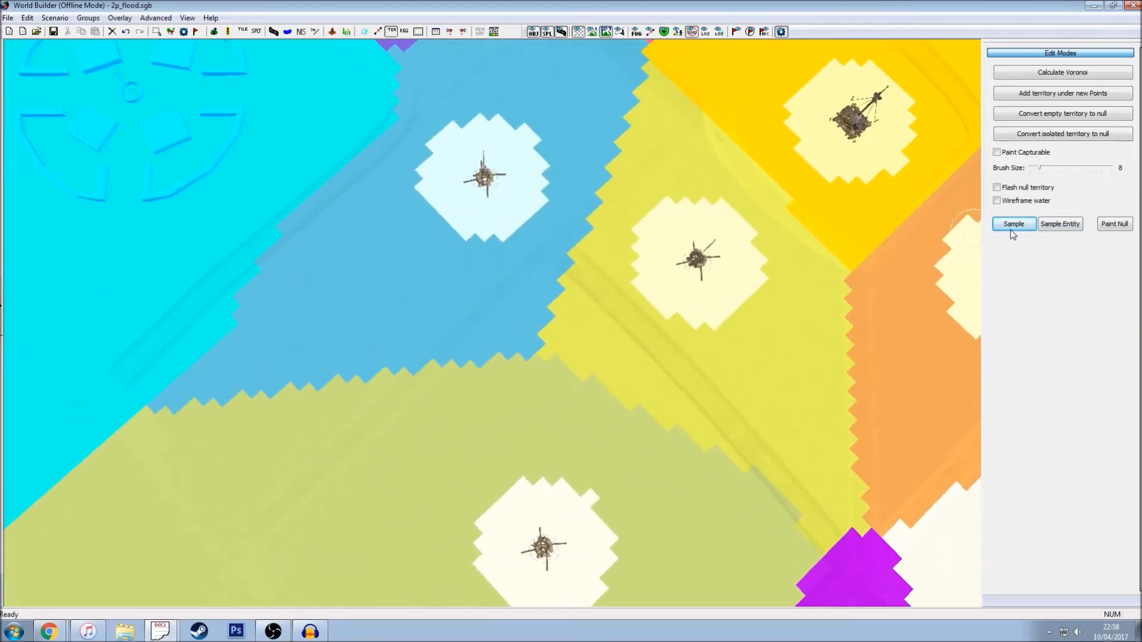
click(665, 424)
mouse_move(708, 444)
mouse_down()
mouse_move(630, 372)
mouse_move(555, 273)
mouse_move(467, 372)
mouse_up()
key(Left)
key(Down)
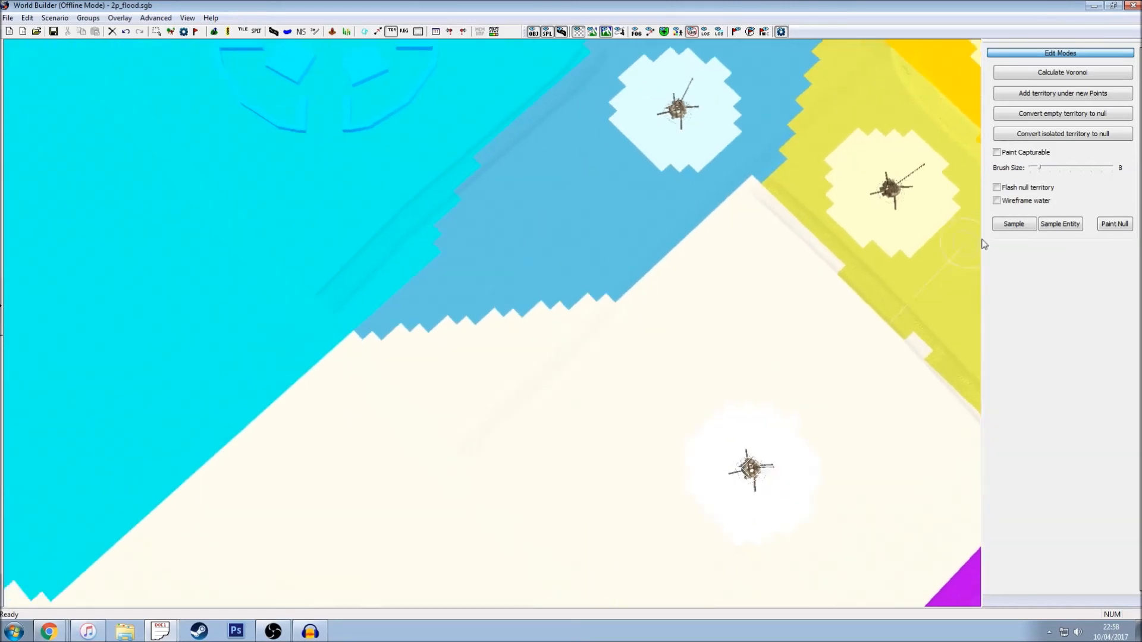
Step: Sample the light blue sector and extend it over the olive sector, straightening its border with the cyan sector along the road
click(1014, 224)
click(551, 138)
mouse_move(524, 154)
mouse_down()
mouse_move(433, 241)
mouse_move(502, 340)
mouse_move(589, 311)
mouse_move(673, 227)
mouse_move(503, 266)
mouse_up()
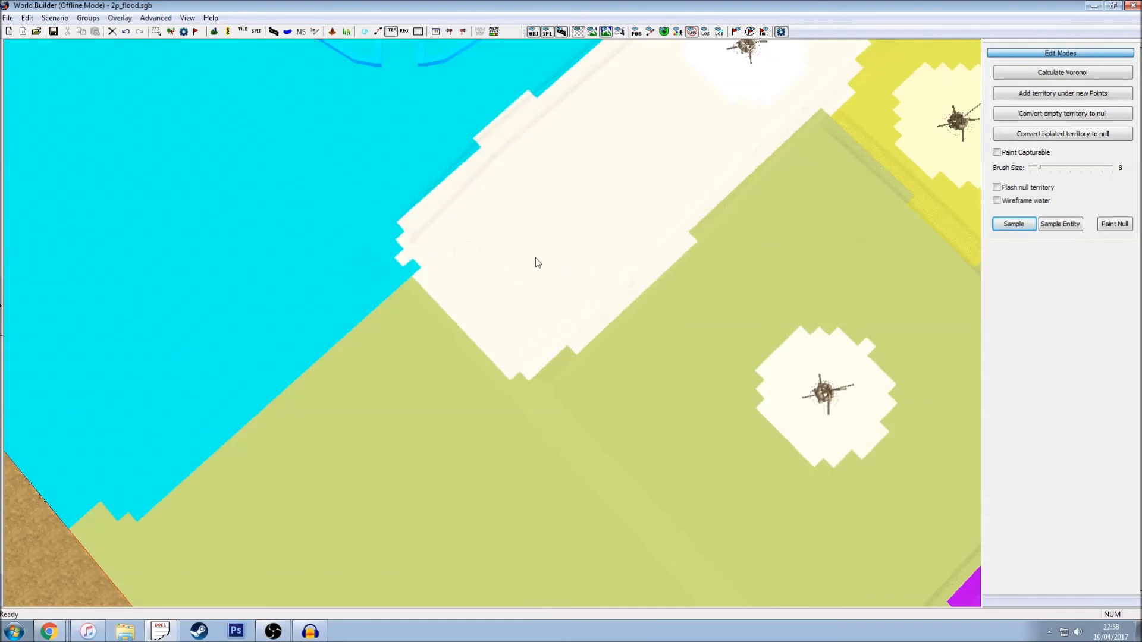
Step: Sample the violet sector and paint its border with the light blue sector along the road up to the cyan sector
scroll(547, 260, down, 5)
scroll(733, 377, up, 5)
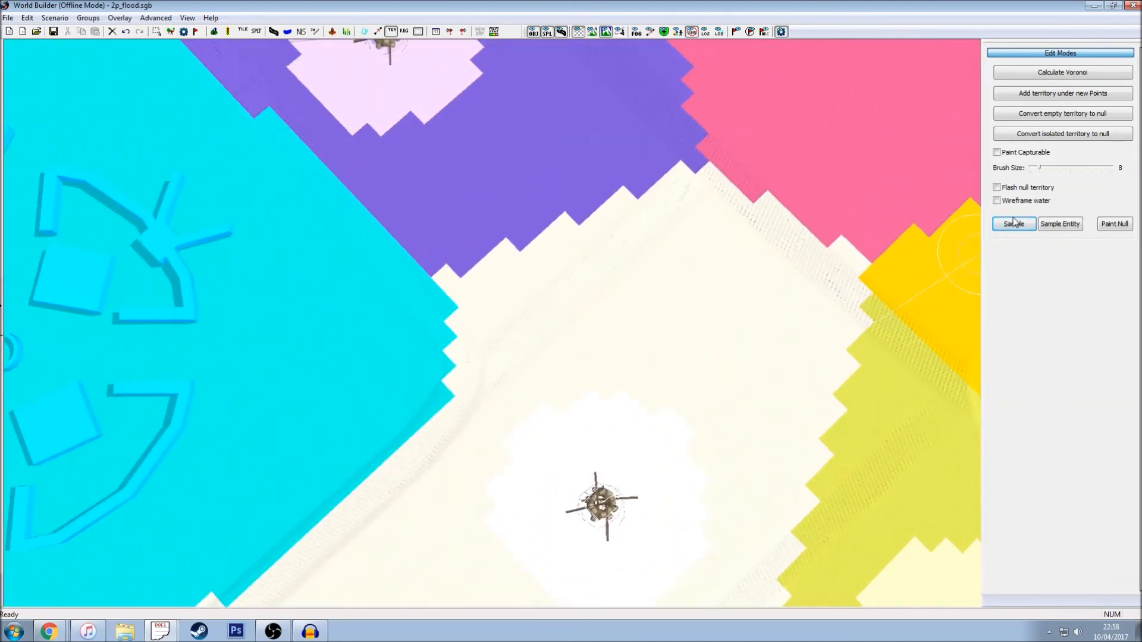
click(607, 201)
mouse_move(646, 154)
mouse_down()
mouse_move(513, 294)
mouse_move(457, 279)
mouse_move(449, 249)
mouse_up()
Step: Sample the light blue sector and extend it over the yellow sector's edge to the road beside the gold sector
mouse_move(651, 235)
right_down()
mouse_move(867, 339)
mouse_move(968, 295)
right_up()
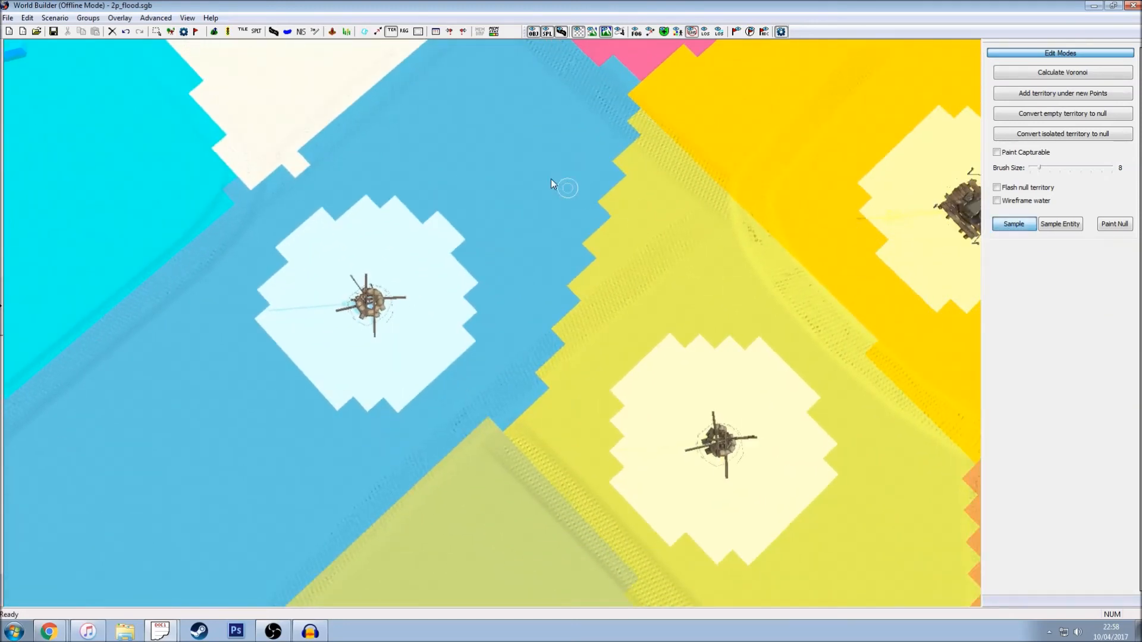
click(550, 183)
mouse_move(617, 158)
mouse_down()
mouse_move(662, 212)
mouse_move(551, 329)
mouse_up()
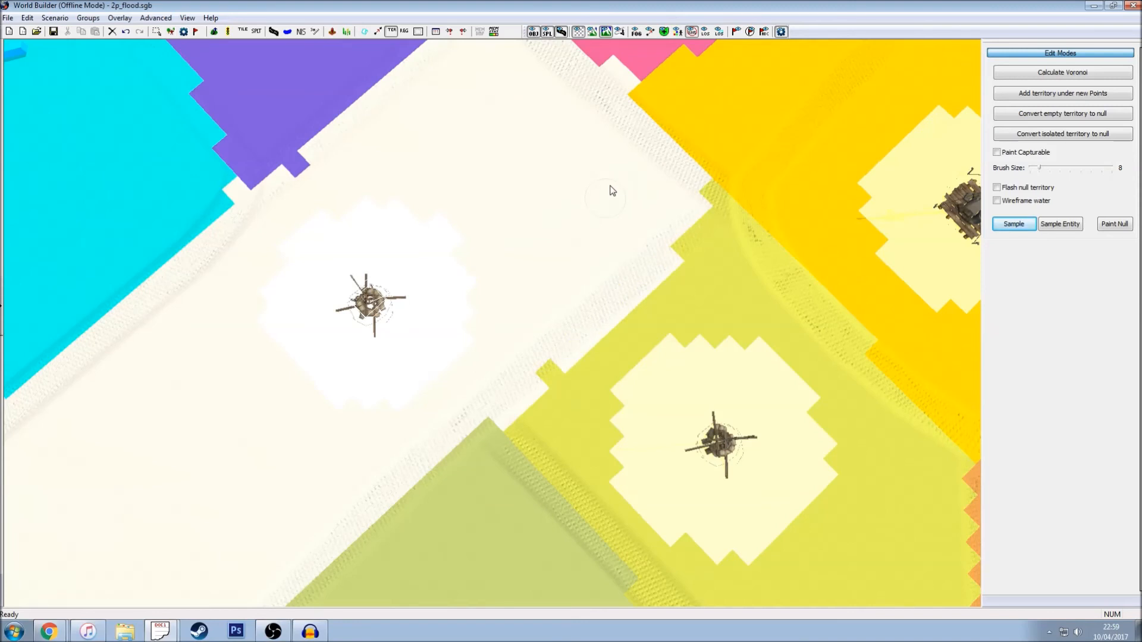
Step: Sample the pink sector and extend it over the gold sector's edge to the junction with the light blue and yellow sectors
scroll(538, 359, down, 3)
key(Up)
key(Right)
key(Down)
click(1010, 228)
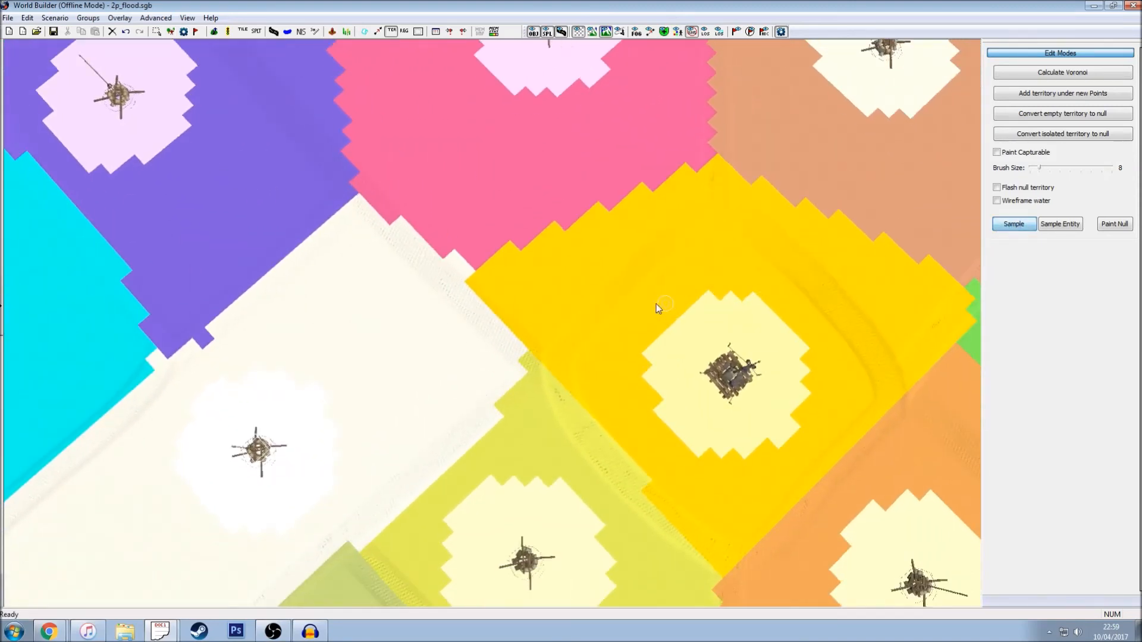
scroll(657, 306, up, 4)
click(642, 148)
mouse_move(760, 90)
mouse_down()
mouse_move(667, 224)
mouse_move(581, 319)
mouse_move(458, 224)
mouse_move(535, 322)
mouse_up()
drag(626, 219, 555, 239)
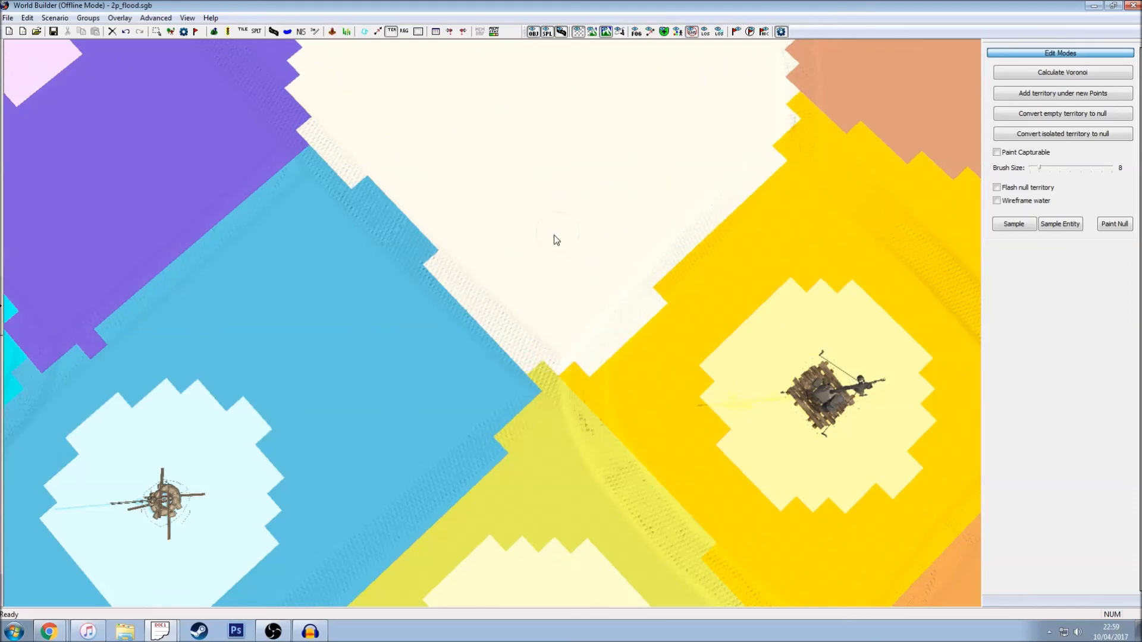
Step: Sample the violet and pink sectors in turn and paint their shared border along the road
key(Up)
key(Left)
click(441, 344)
key(Up)
key(Left)
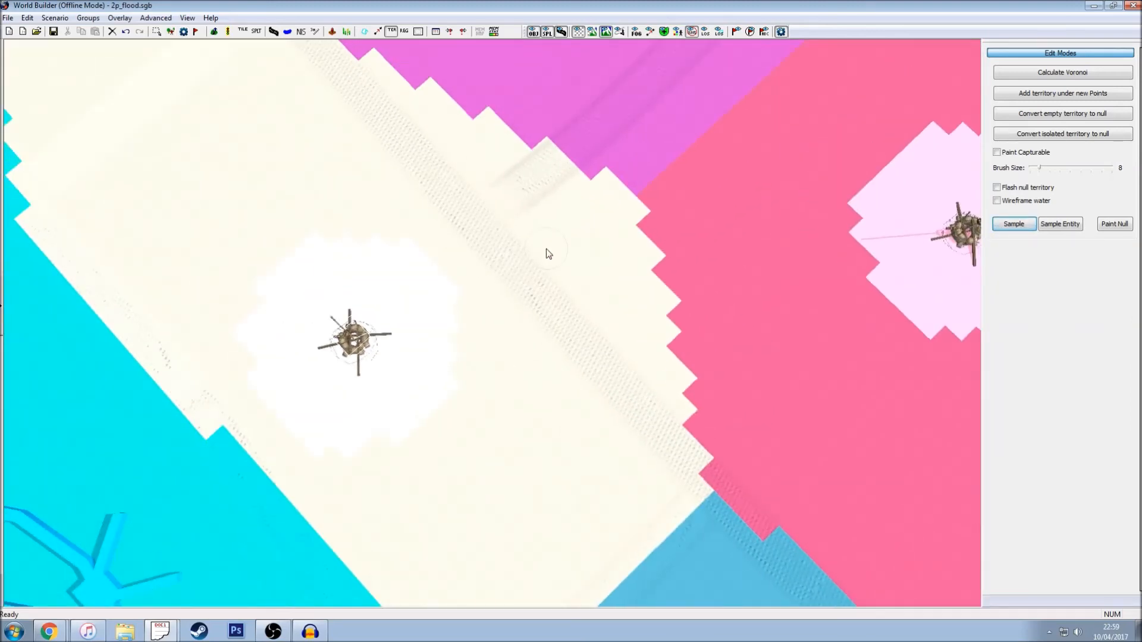
click(748, 265)
mouse_move(686, 161)
mouse_down()
mouse_move(556, 245)
mouse_move(758, 483)
mouse_move(647, 250)
mouse_up()
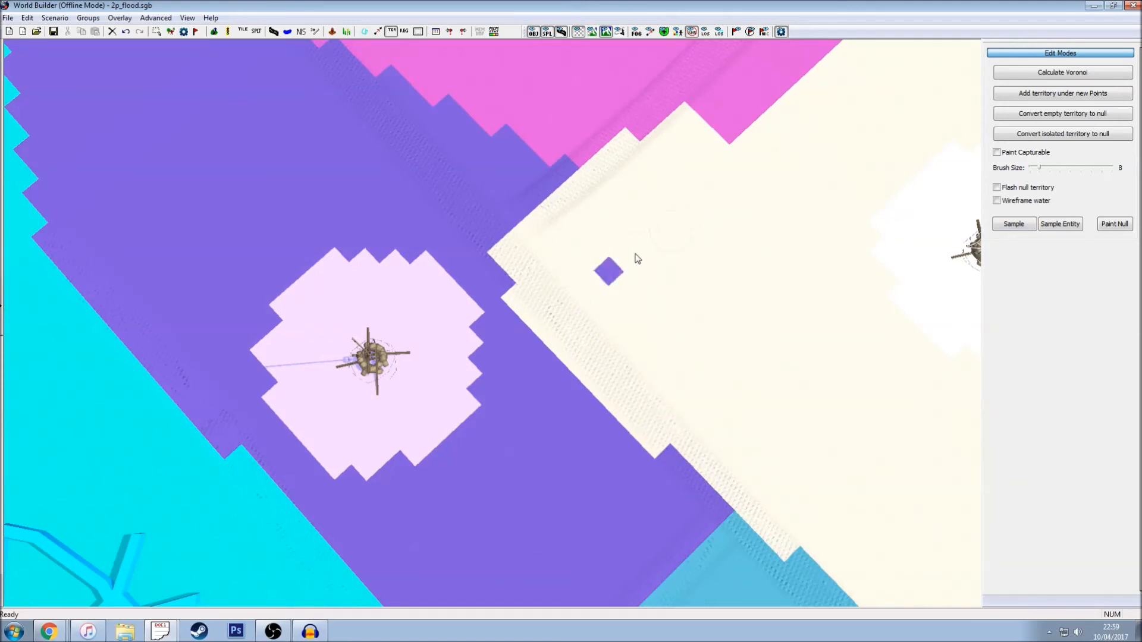
Step: Extend the pink sector over the edges of the orchid and emerald green sectors to meet the roads
key(Up)
key(Right)
drag(703, 144, 581, 260)
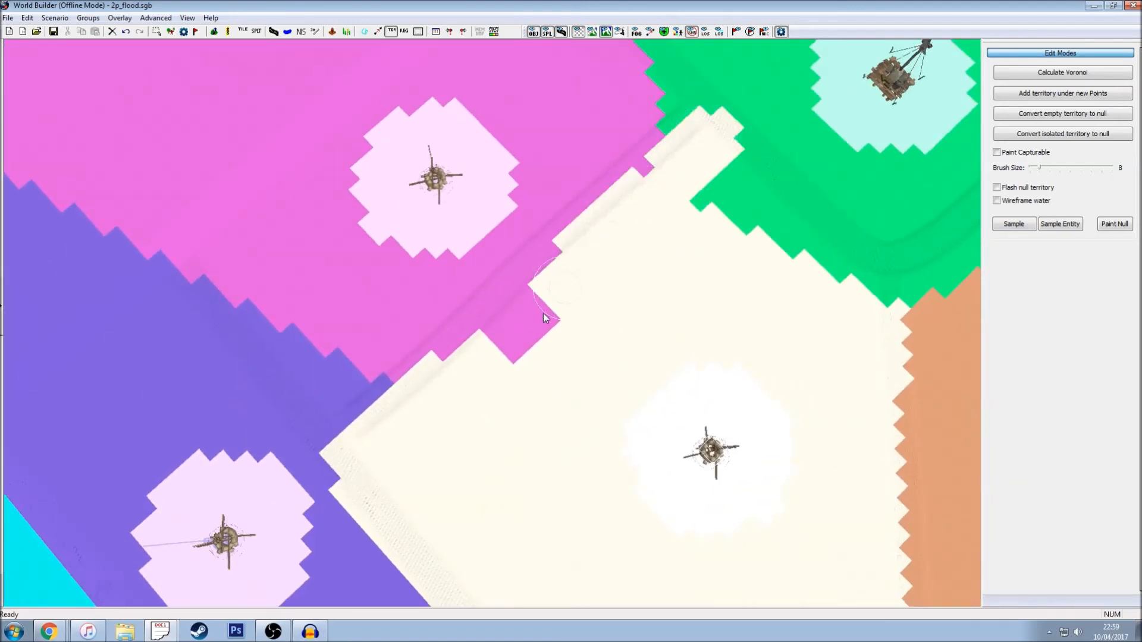
drag(769, 205, 864, 298)
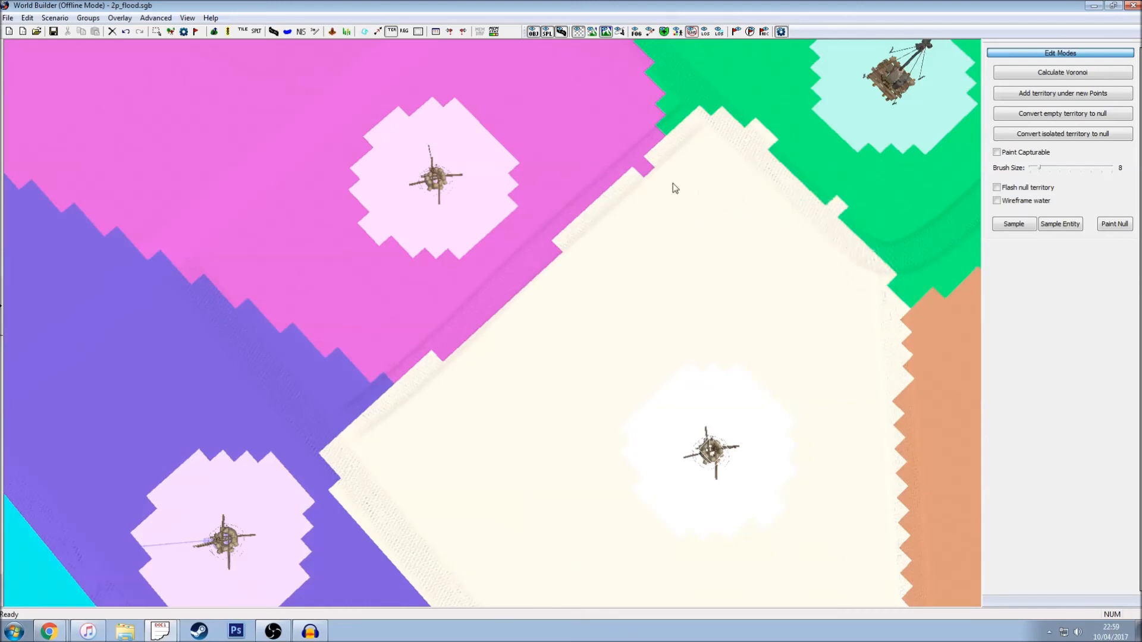
Step: Sample the orchid sector and straighten its border with the pink sector along the road
key(Up)
key(Right)
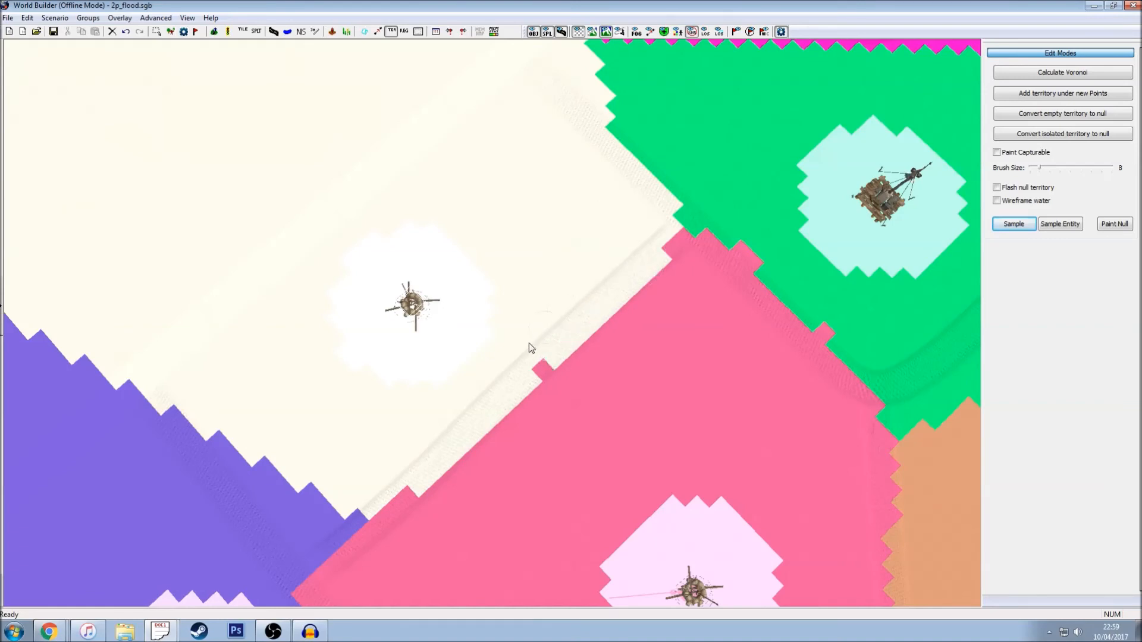
click(544, 351)
Step: Sample the emerald green sector and paint its borders with the pink and orchid sectors along the road
key(Right)
click(1018, 224)
click(752, 301)
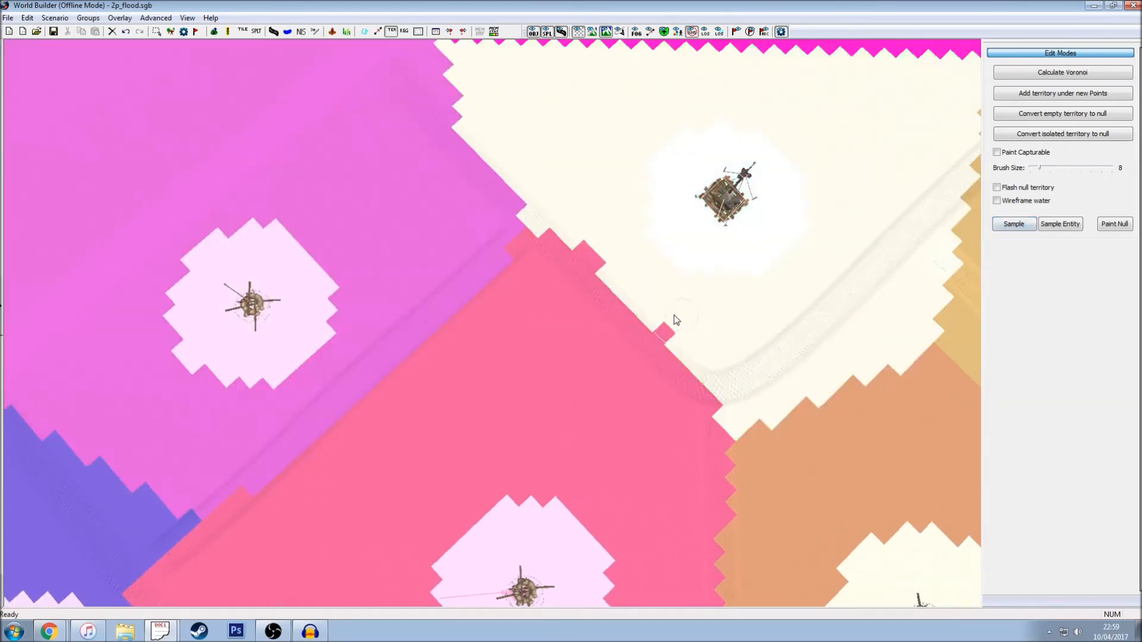
key(Up)
scroll(561, 298, up, 3)
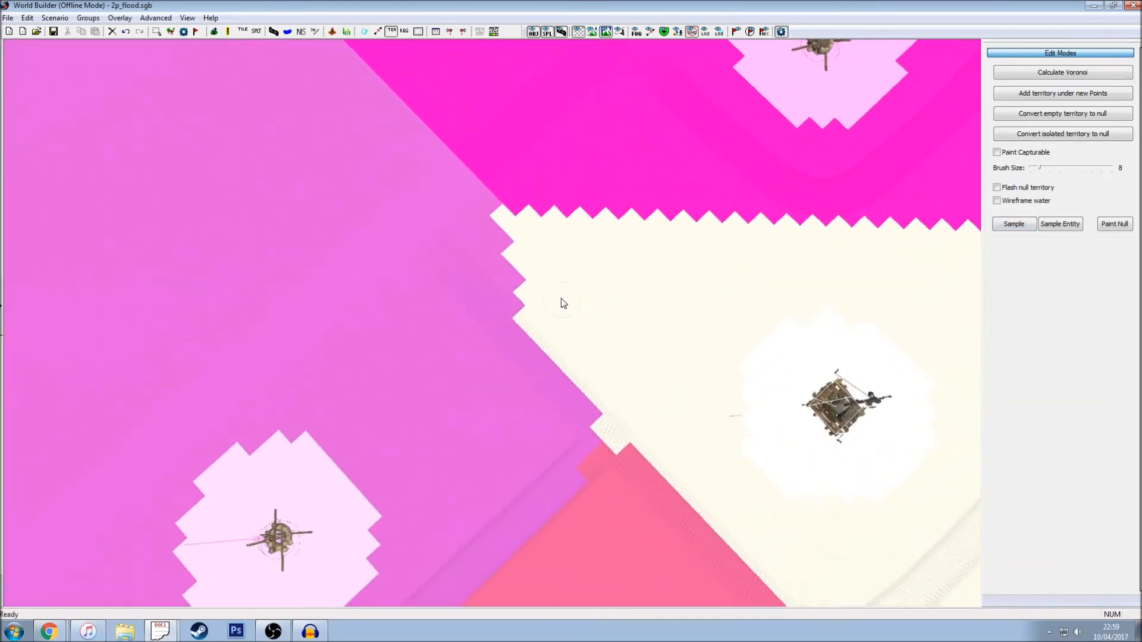
scroll(540, 213, down, 2)
key(Up)
key(Right)
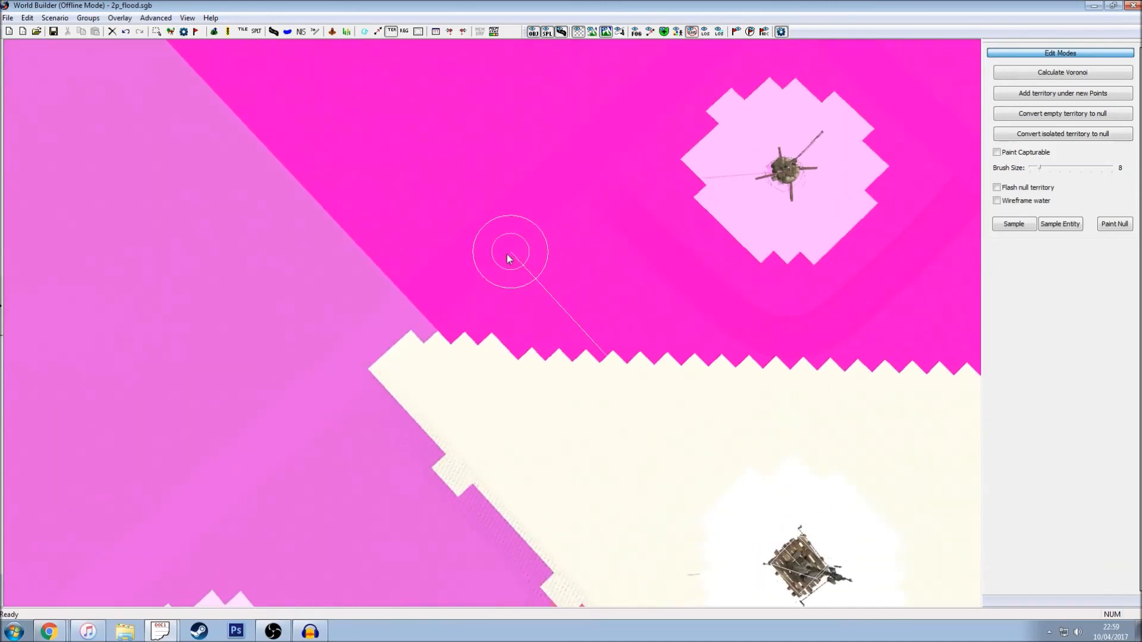
Step: Extend the emerald green sector into the magenta sector along the curved road and across to the northeastern tan sector
key(Right)
key(Down)
mouse_move(456, 232)
mouse_down()
mouse_move(612, 331)
mouse_move(743, 255)
mouse_move(780, 288)
mouse_move(856, 315)
mouse_move(933, 364)
mouse_move(886, 211)
mouse_up()
mouse_move(483, 296)
mouse_down()
mouse_move(418, 209)
mouse_move(304, 315)
mouse_move(495, 325)
mouse_up()
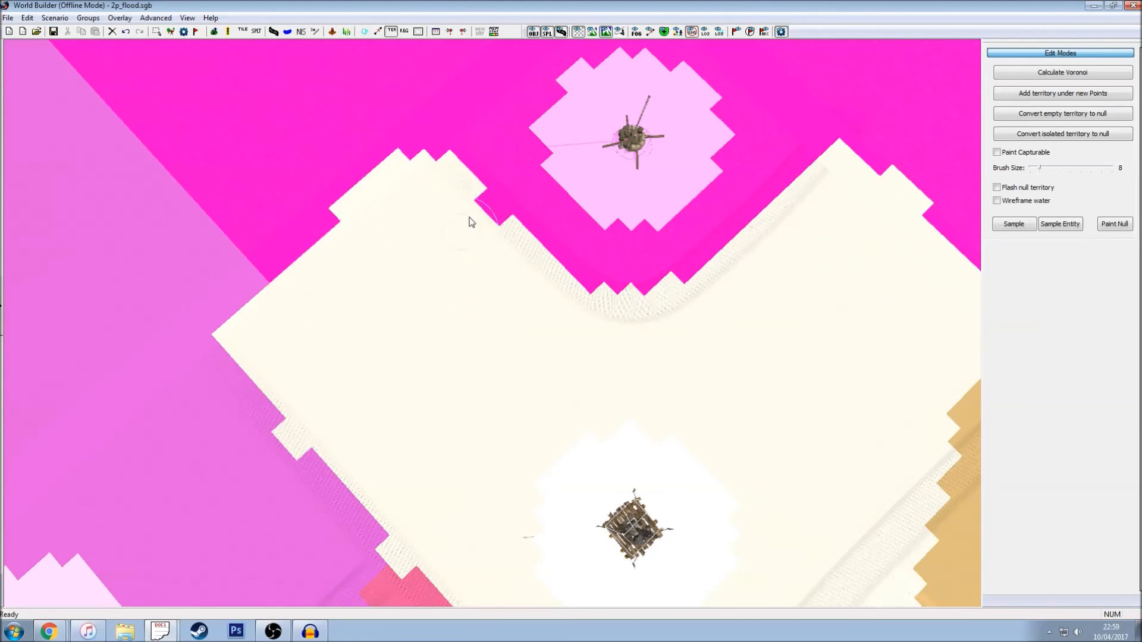
key(Right)
key(Down)
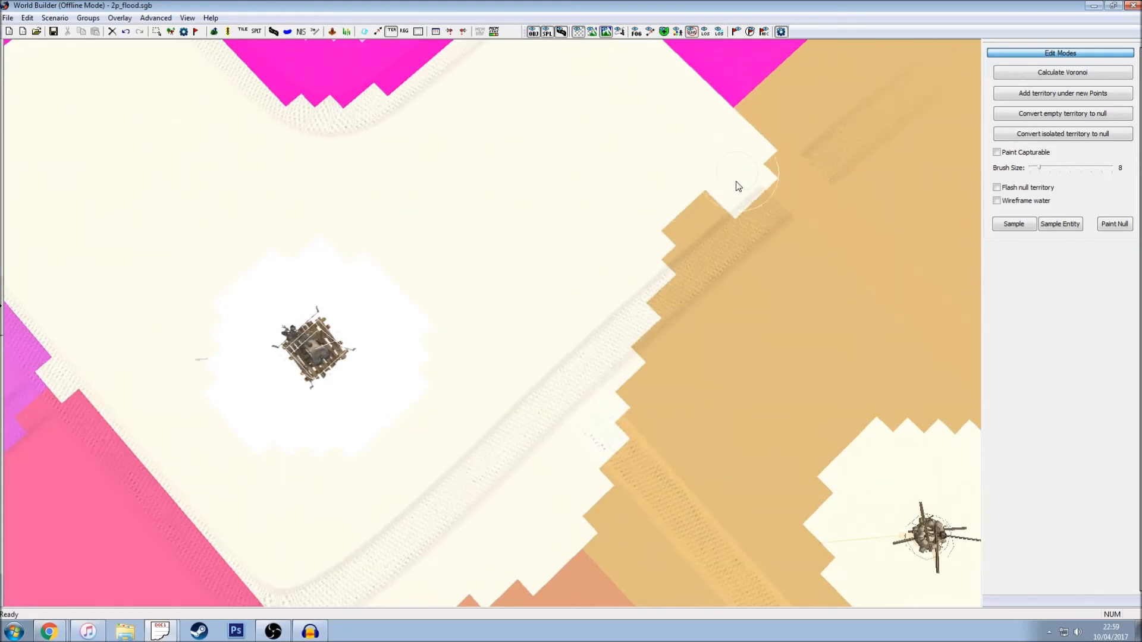
Step: Sample the northeastern tan and salmon sectors in turn and paint their borders with the emerald green sector and each other
key(Down)
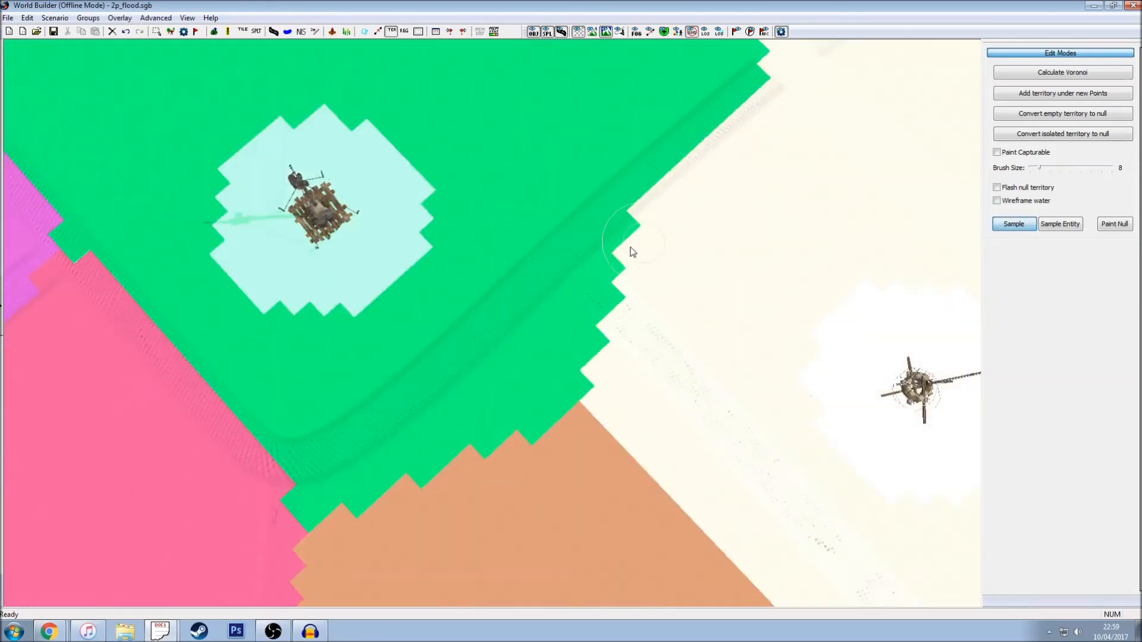
key(Down)
click(541, 318)
mouse_move(558, 106)
mouse_down()
mouse_move(351, 267)
mouse_move(285, 274)
mouse_up()
mouse_move(419, 275)
mouse_down()
mouse_move(599, 109)
mouse_move(821, 383)
mouse_move(830, 433)
mouse_up()
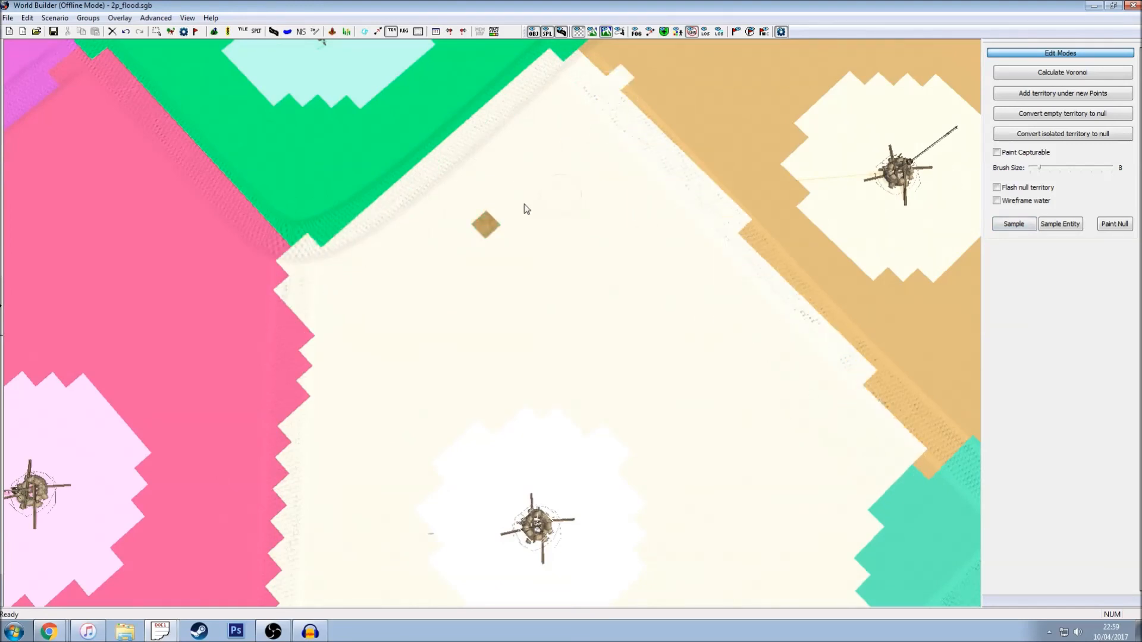
Step: Extend the salmon sector over the teal and leaf green edges to follow the road
key(Down)
key(Right)
mouse_move(685, 297)
mouse_down()
mouse_move(719, 377)
mouse_move(613, 495)
mouse_up()
key(Down)
key(Right)
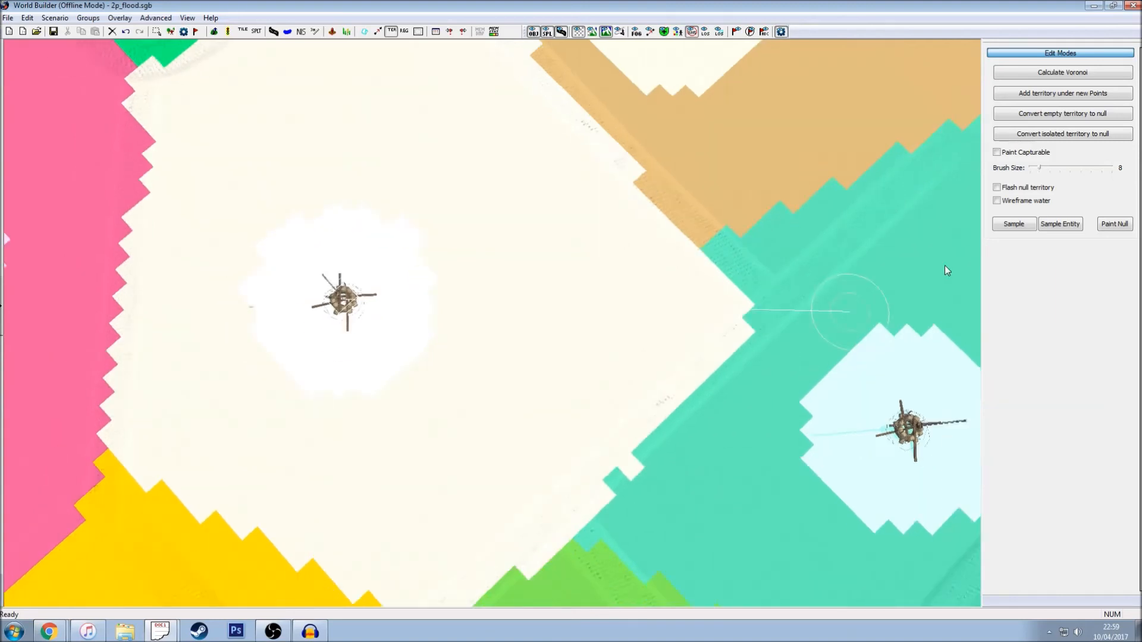
Step: Sample the northeastern tan sector and paint its border with the teal sector down to the salmon junction
click(1013, 223)
mouse_move(828, 40)
mouse_down()
mouse_move(783, 109)
mouse_move(650, 216)
mouse_move(591, 189)
mouse_up()
key(Down)
key(Down)
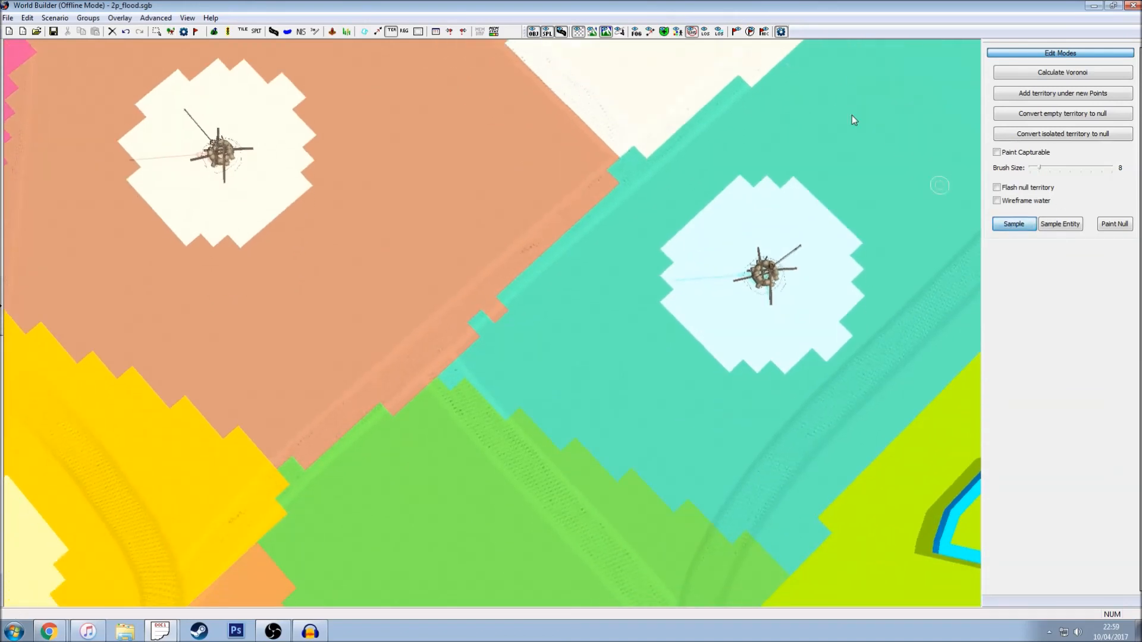
Step: Sample the teal sector and paint its borders with the salmon and leaf green sectors along the roads
click(821, 94)
key(Up)
drag(542, 342, 484, 387)
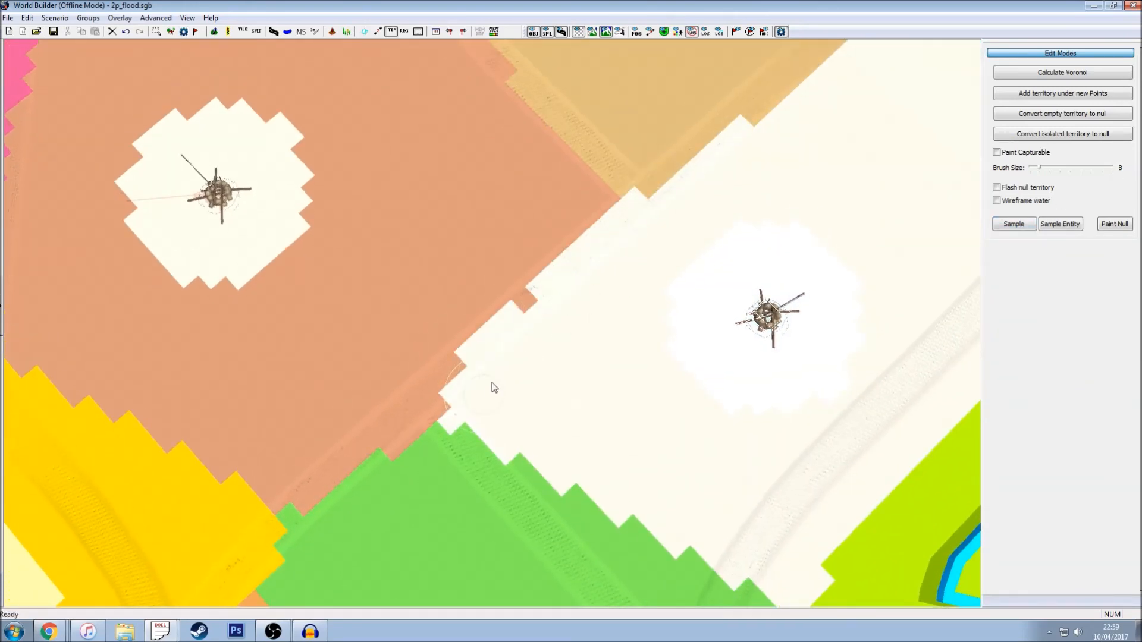
key(Down)
key(Right)
mouse_move(382, 254)
mouse_down()
mouse_move(522, 404)
mouse_move(591, 352)
mouse_up()
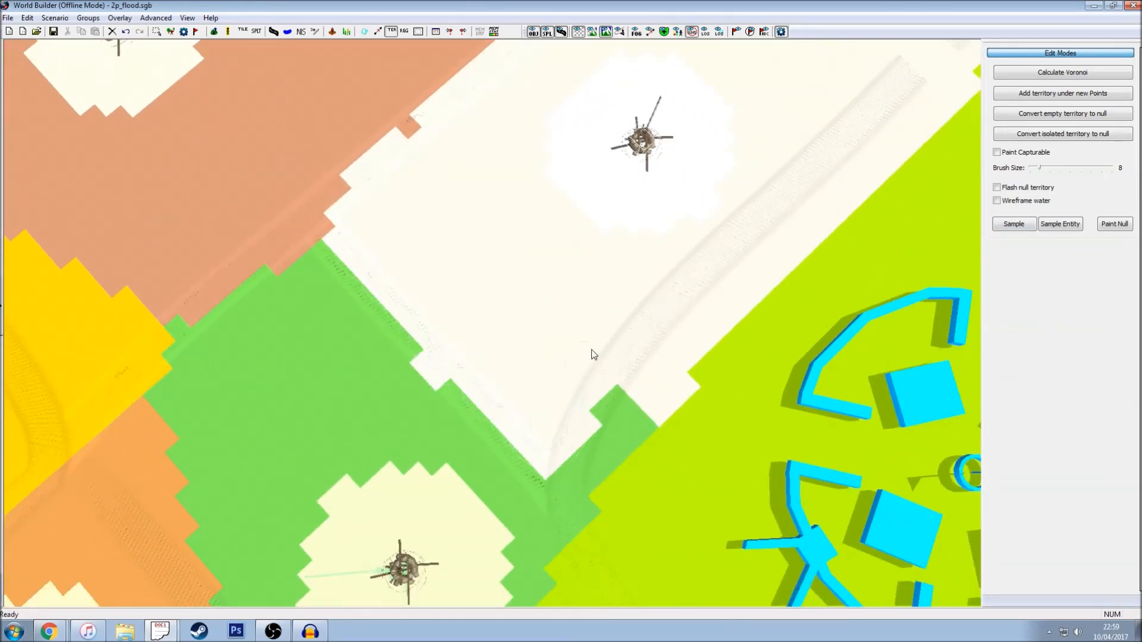
Step: Sample the lime base sector and paint its border with the teal sector along the road
key(Down)
click(1014, 225)
click(781, 108)
mouse_move(700, 143)
mouse_down()
mouse_move(622, 255)
mouse_move(601, 324)
mouse_move(666, 168)
mouse_up()
key(Up)
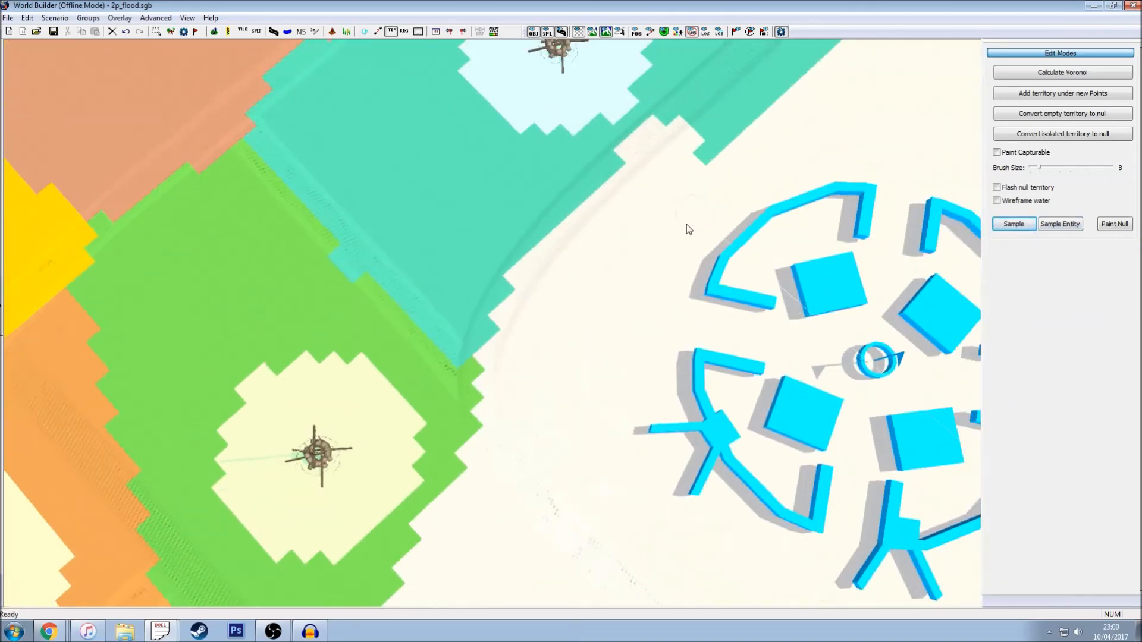
key(Up)
mouse_move(591, 311)
mouse_down()
mouse_move(680, 198)
mouse_move(807, 111)
mouse_up()
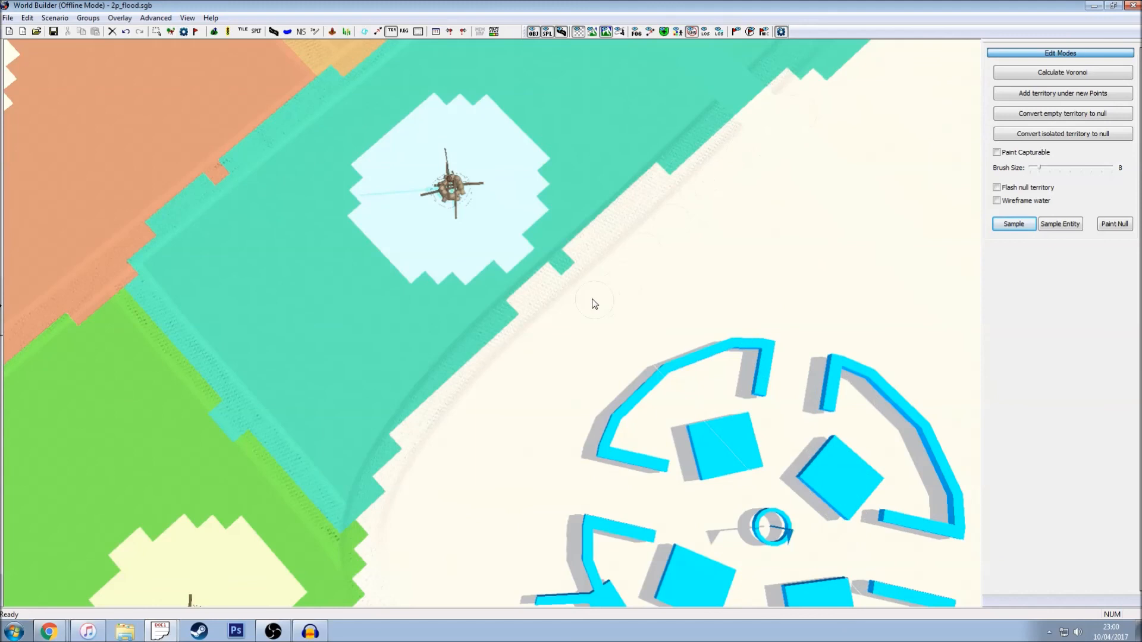
Step: Sample the leaf green sector and extend it over the orange sector's edge to the road
scroll(595, 304, down, 3)
key(Left)
key(Down)
scroll(594, 302, up, 3)
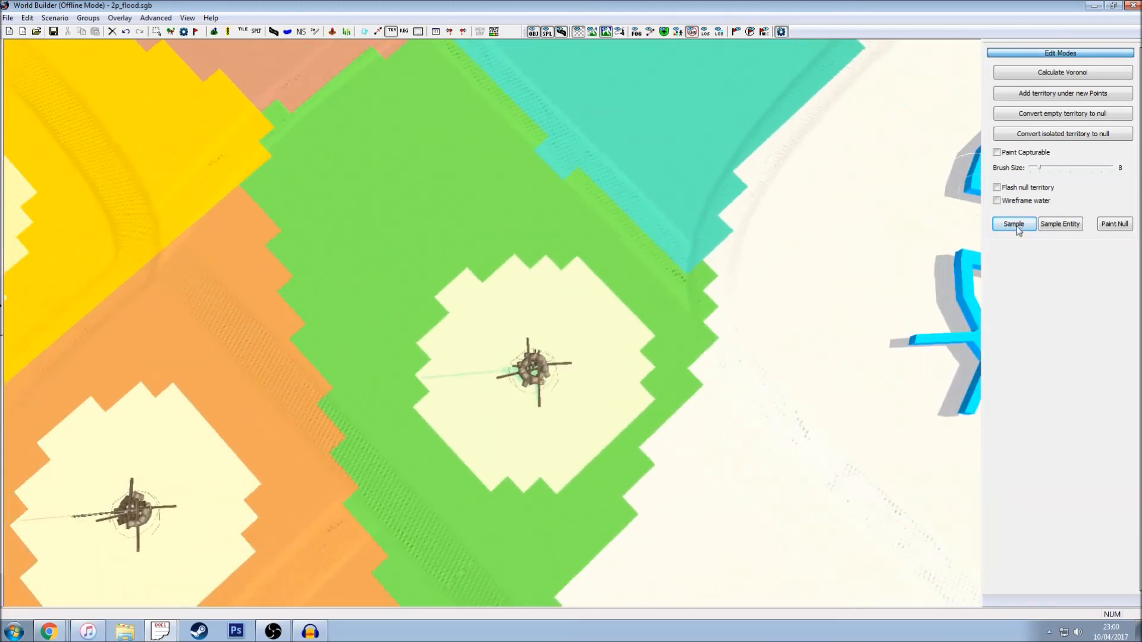
click(1014, 224)
click(551, 183)
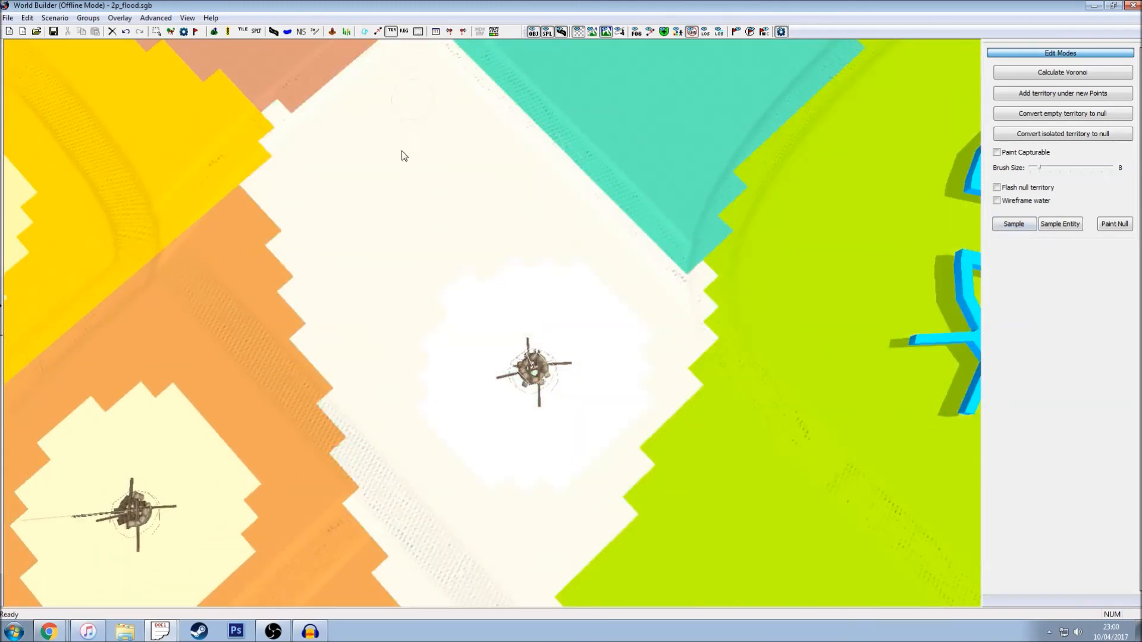
key(Down)
mouse_move(313, 97)
mouse_down()
mouse_move(253, 107)
mouse_move(263, 198)
mouse_move(349, 288)
mouse_up()
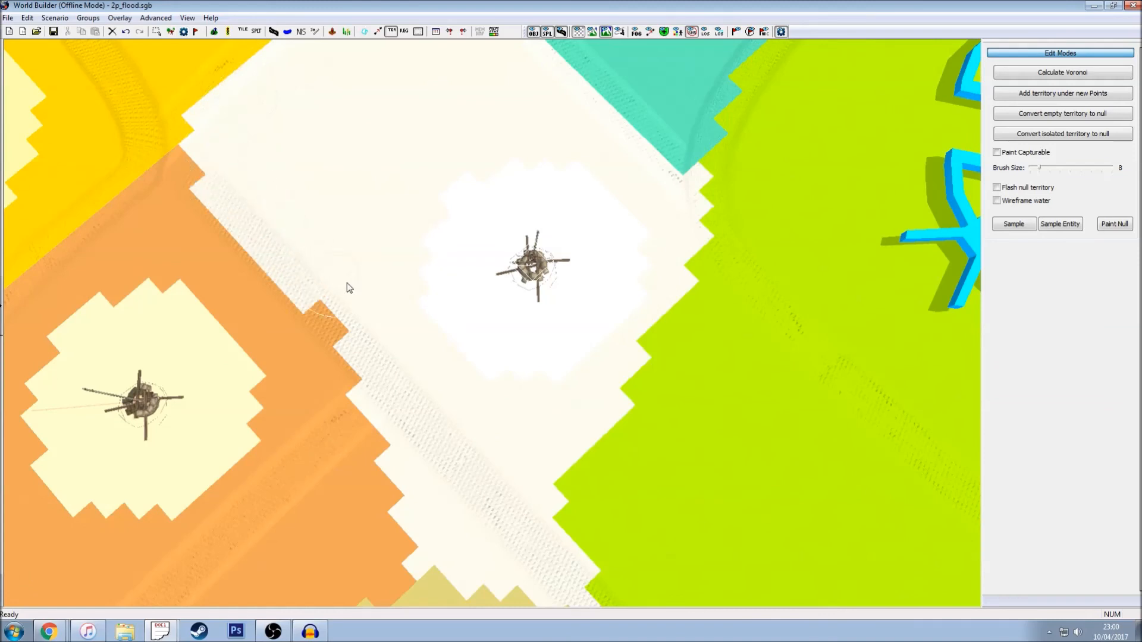
Step: Extend the leaf green sector into the lime base sector along the road and fill the gap in between
key(Down)
key(Right)
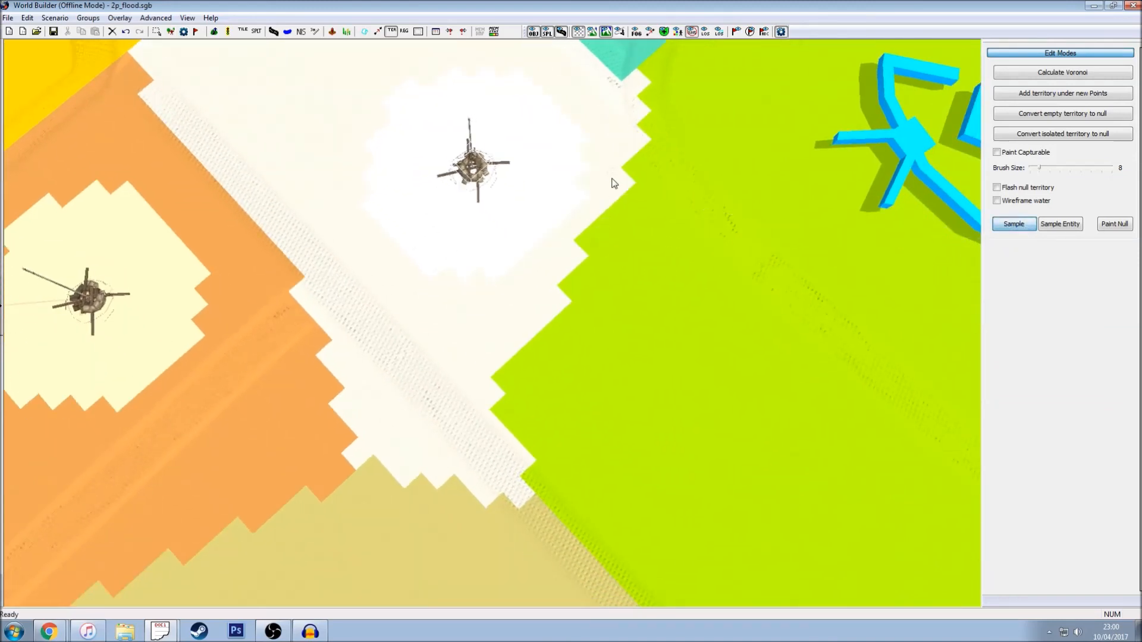
mouse_move(647, 172)
mouse_down()
mouse_move(644, 204)
mouse_move(764, 331)
mouse_up()
key(Down)
key(Right)
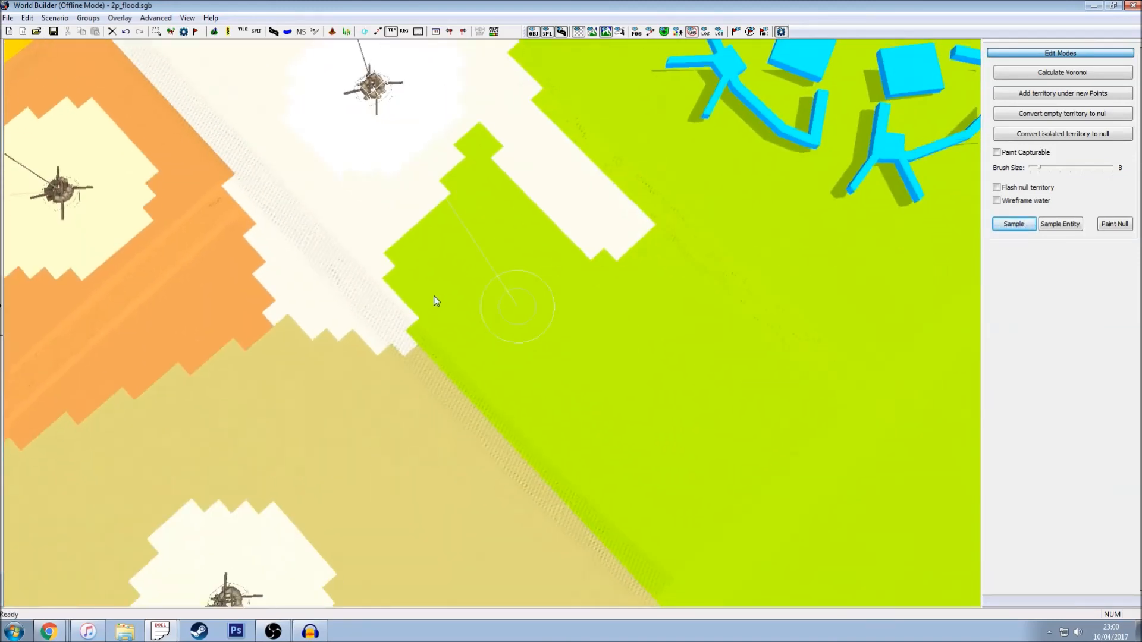
mouse_move(439, 145)
mouse_down()
mouse_move(535, 237)
mouse_move(589, 250)
mouse_move(509, 201)
mouse_move(377, 199)
mouse_move(512, 327)
mouse_move(651, 428)
mouse_move(666, 282)
mouse_move(468, 210)
mouse_up()
Step: Paint the southern tan sector's borders with the leaf green and orange sectors along the roads, using brush size 9
key(Left)
key(Down)
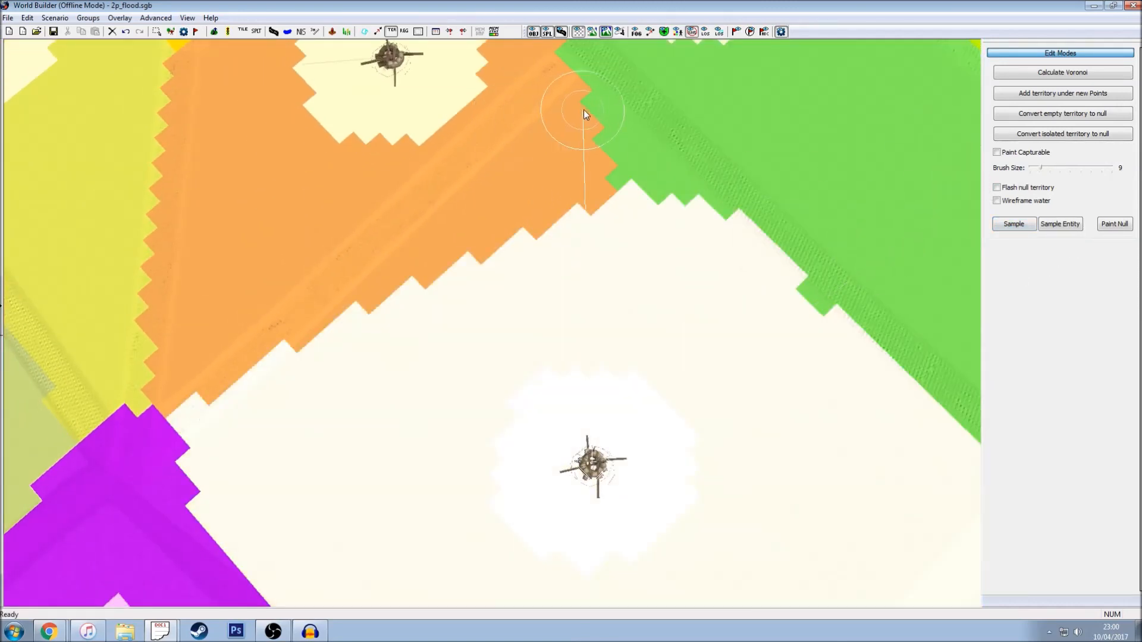
mouse_move(583, 109)
mouse_down()
mouse_move(293, 349)
mouse_move(625, 138)
mouse_move(770, 280)
mouse_move(652, 211)
mouse_move(456, 270)
mouse_up()
scroll(501, 272, down, 2)
scroll(502, 271, down, 5)
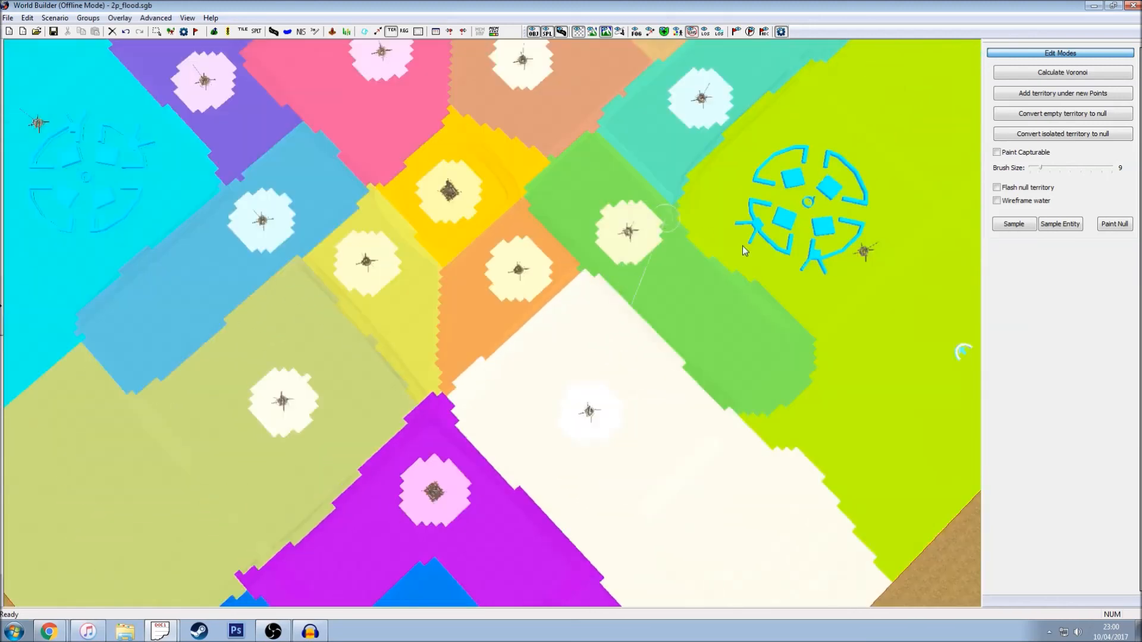
Step: Sample the salmon sector and extend it over the gold sector's edge down to the orange junction
scroll(811, 268, up, 5)
click(1014, 224)
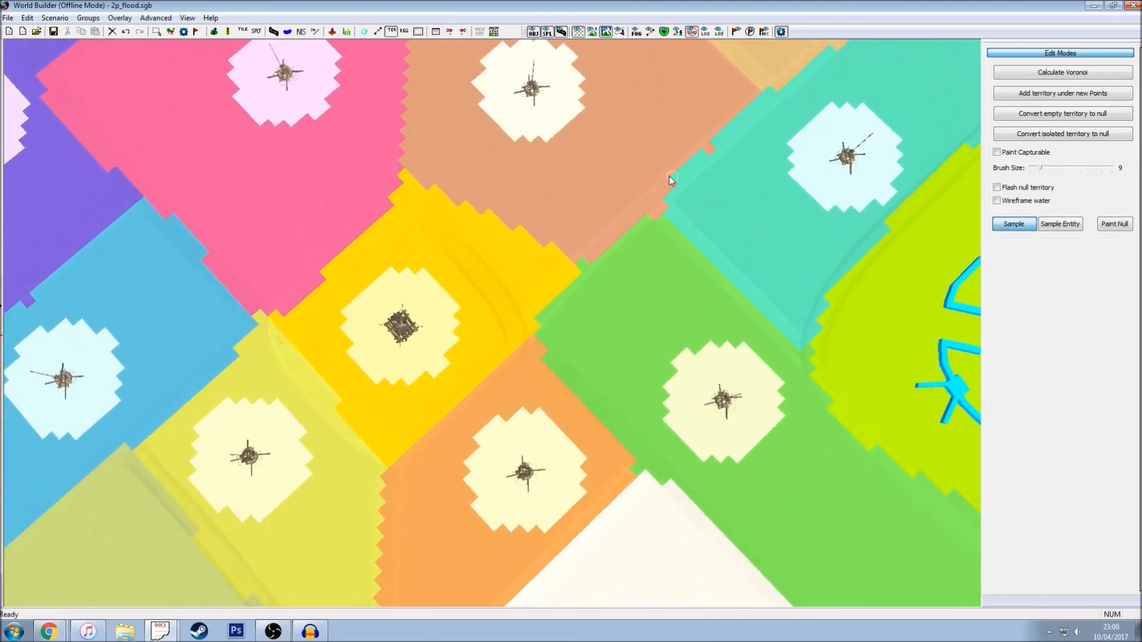
scroll(478, 150, up, 3)
mouse_move(403, 112)
mouse_down()
mouse_move(531, 274)
mouse_move(543, 216)
mouse_up()
scroll(594, 250, down, 1)
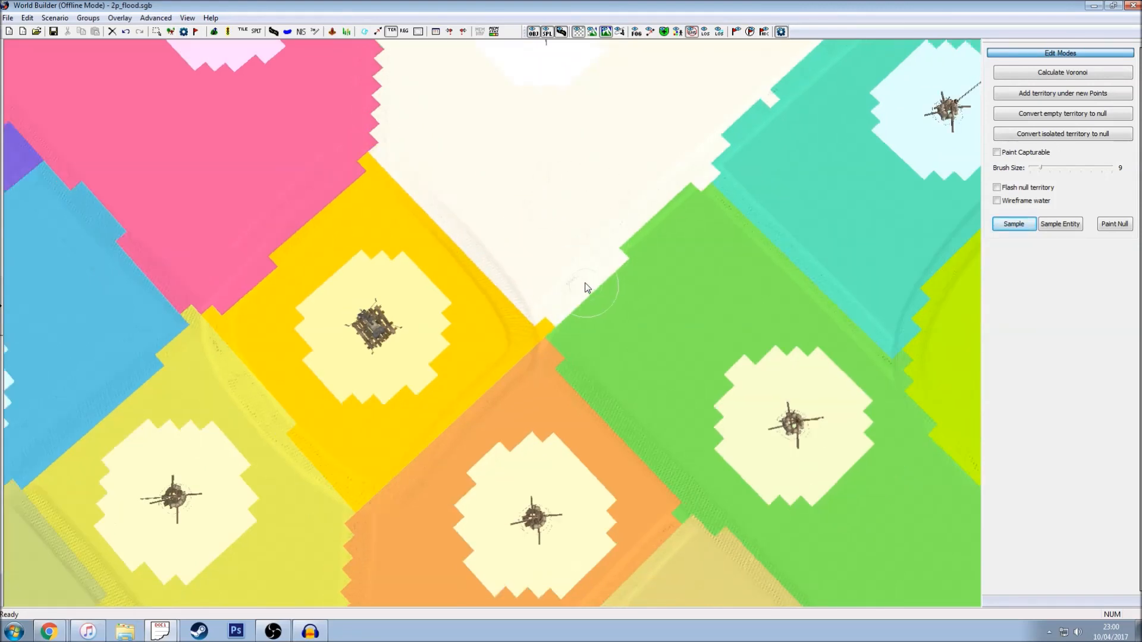
Step: Sample the central gold sector and touch up its borders and corners with brush size 6
right_drag(586, 288, 756, 225)
scroll(637, 295, up, 4)
right_drag(879, 212, 968, 215)
click(1023, 228)
click(890, 138)
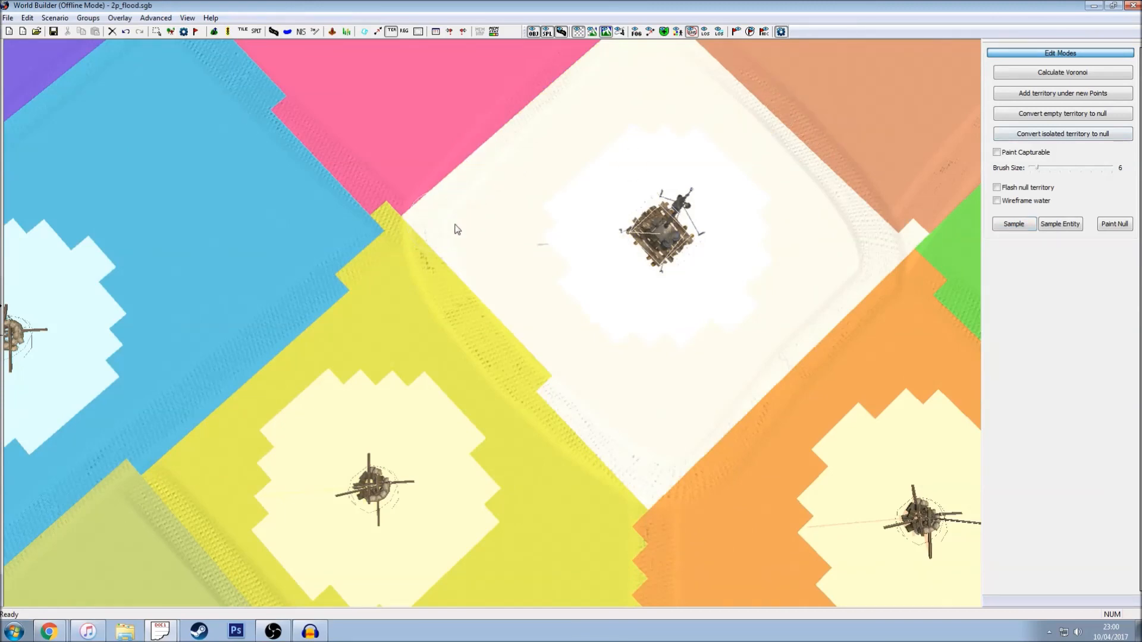
scroll(535, 274, down, 6)
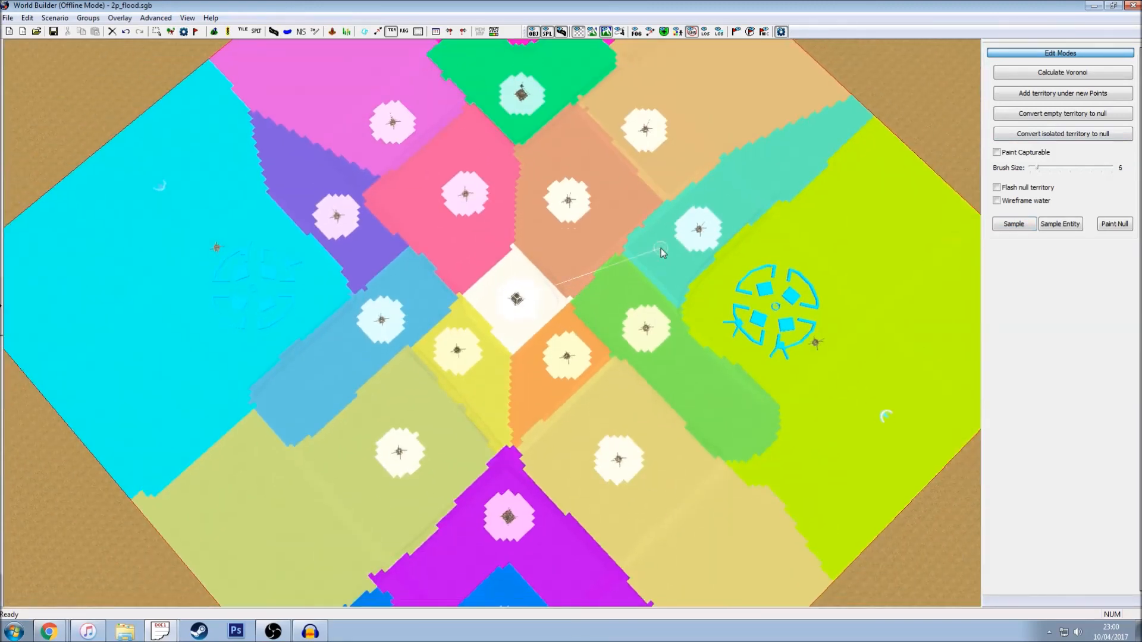
Step: Sample the orchid pink sector and touch up its corner where it meets the violet and rose pink sectors
scroll(631, 221, up, 5)
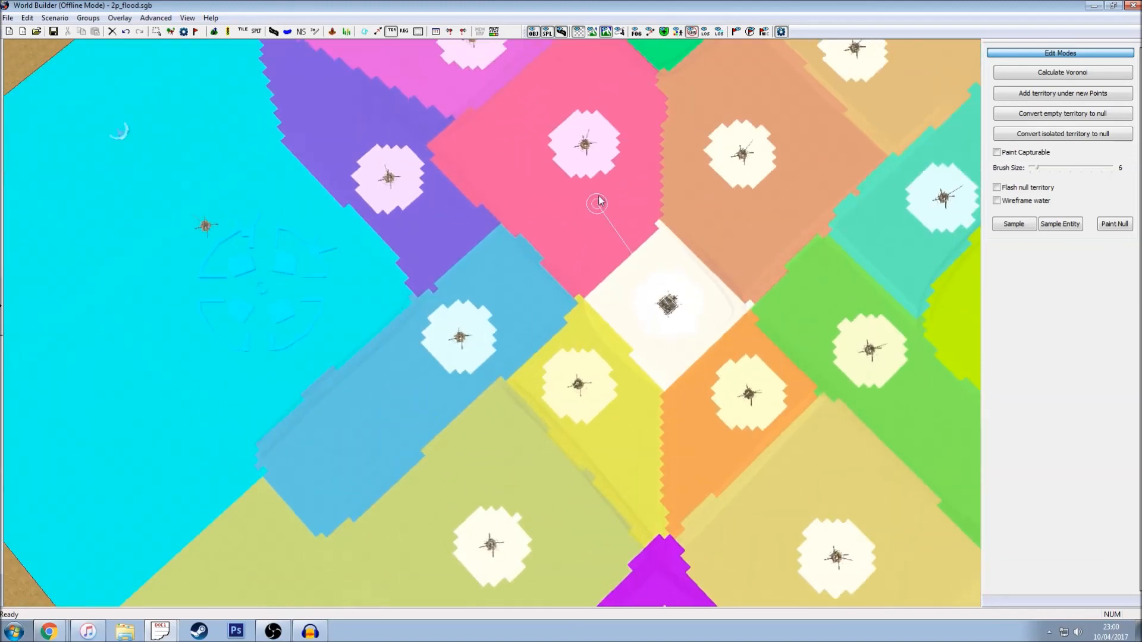
mouse_move(599, 186)
mouse_down()
mouse_move(633, 204)
mouse_move(561, 249)
mouse_move(430, 135)
mouse_up()
drag(526, 190, 571, 212)
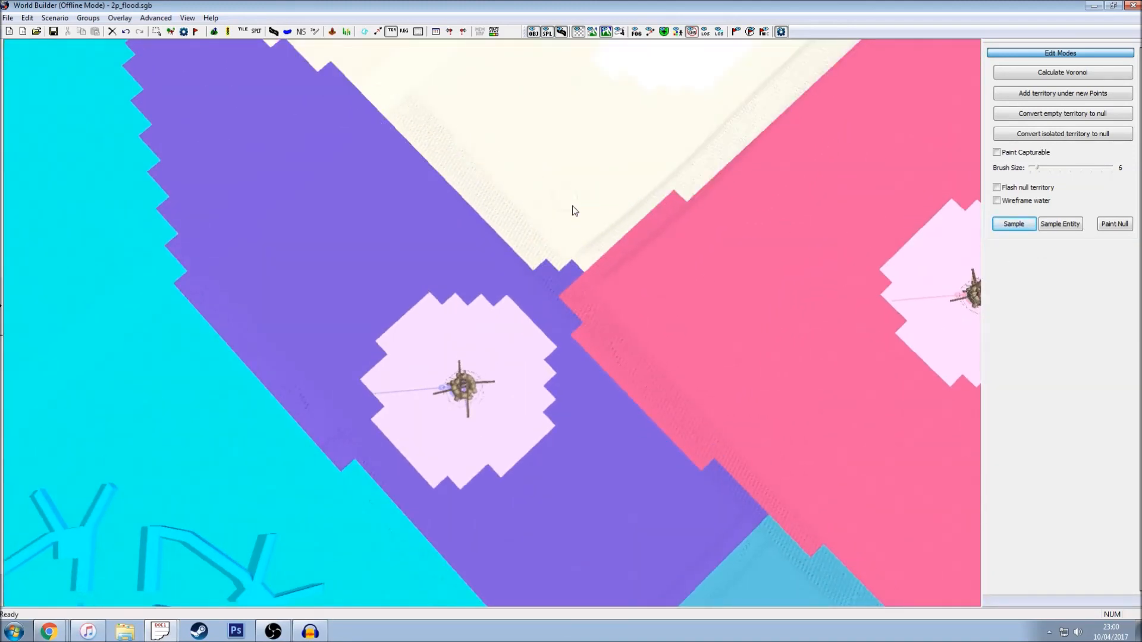
scroll(571, 260, down, 3)
scroll(591, 271, down, 5)
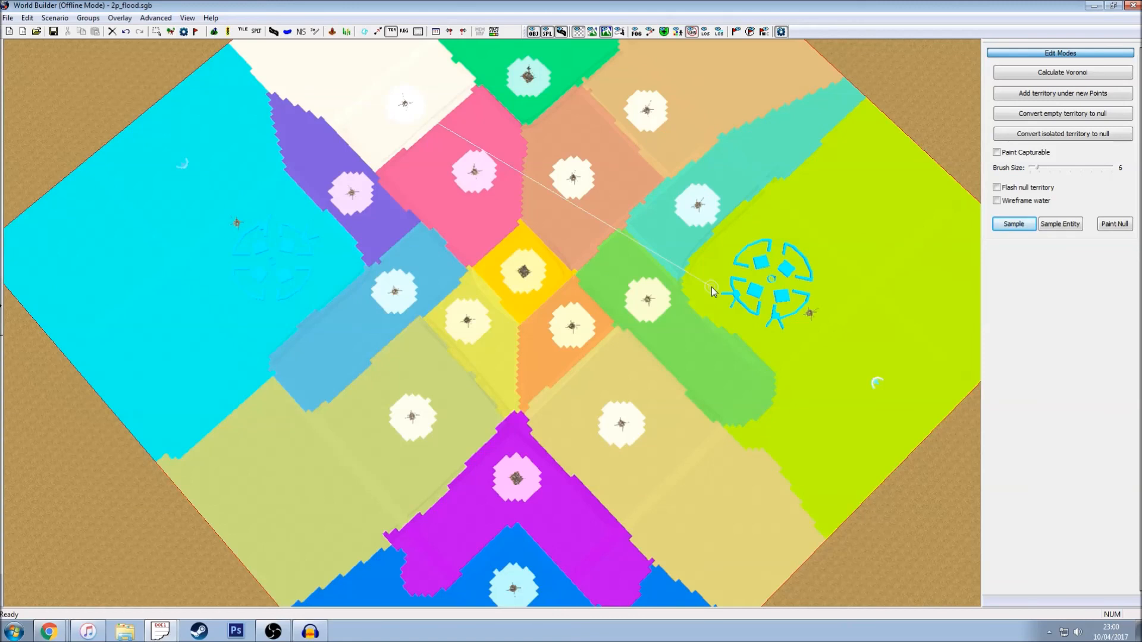
scroll(711, 286, up, 5)
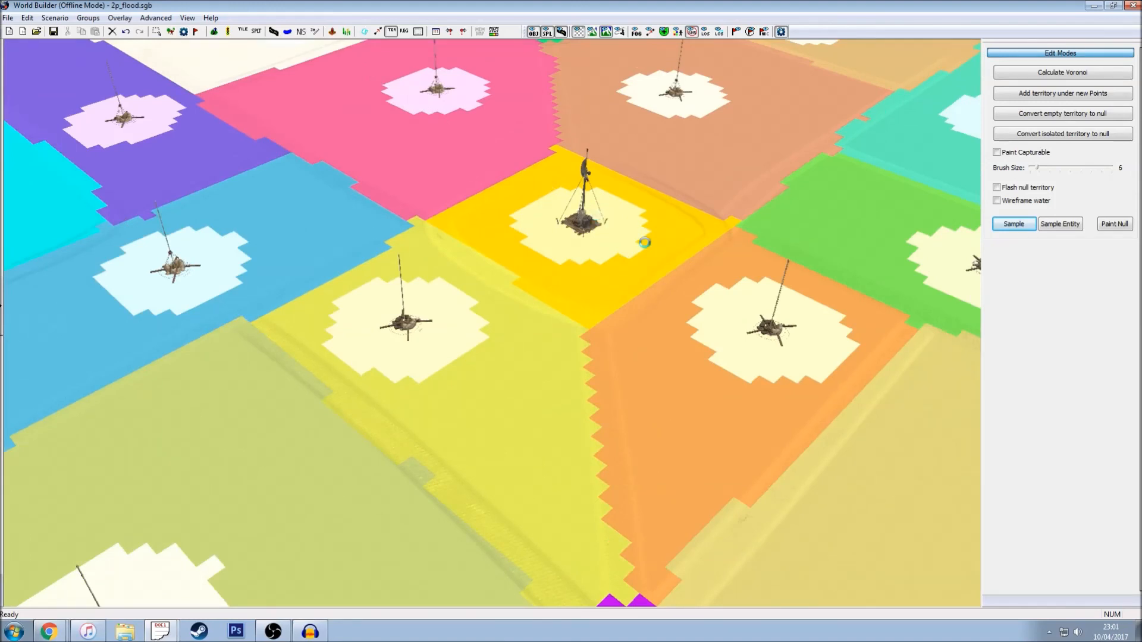
scroll(630, 226, down, 4)
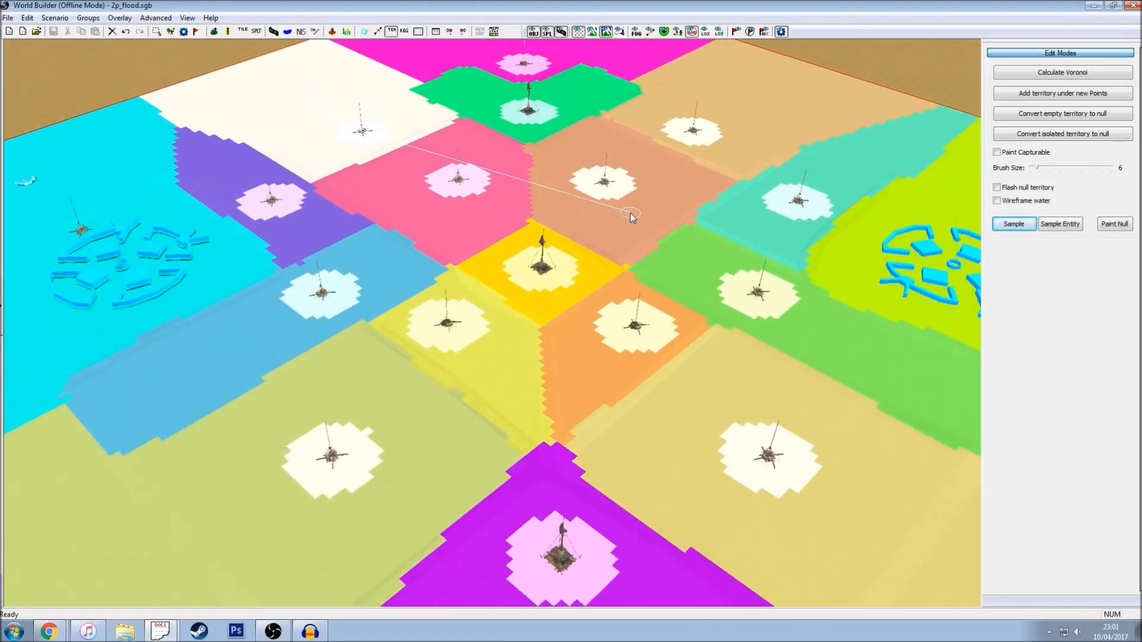
middle_drag(630, 215, 631, 214)
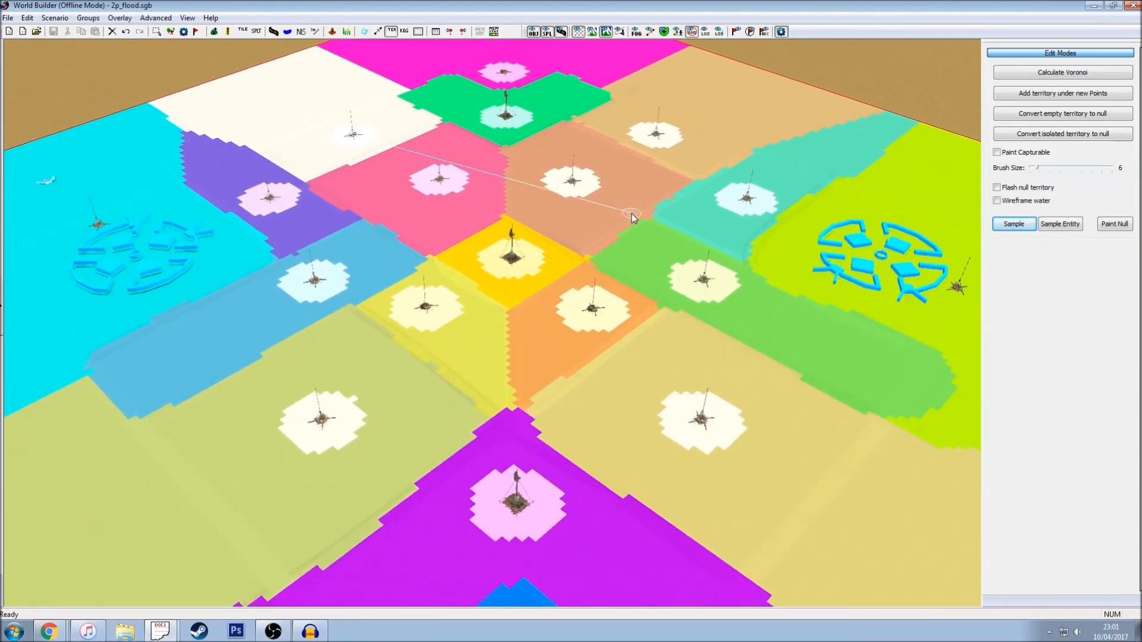